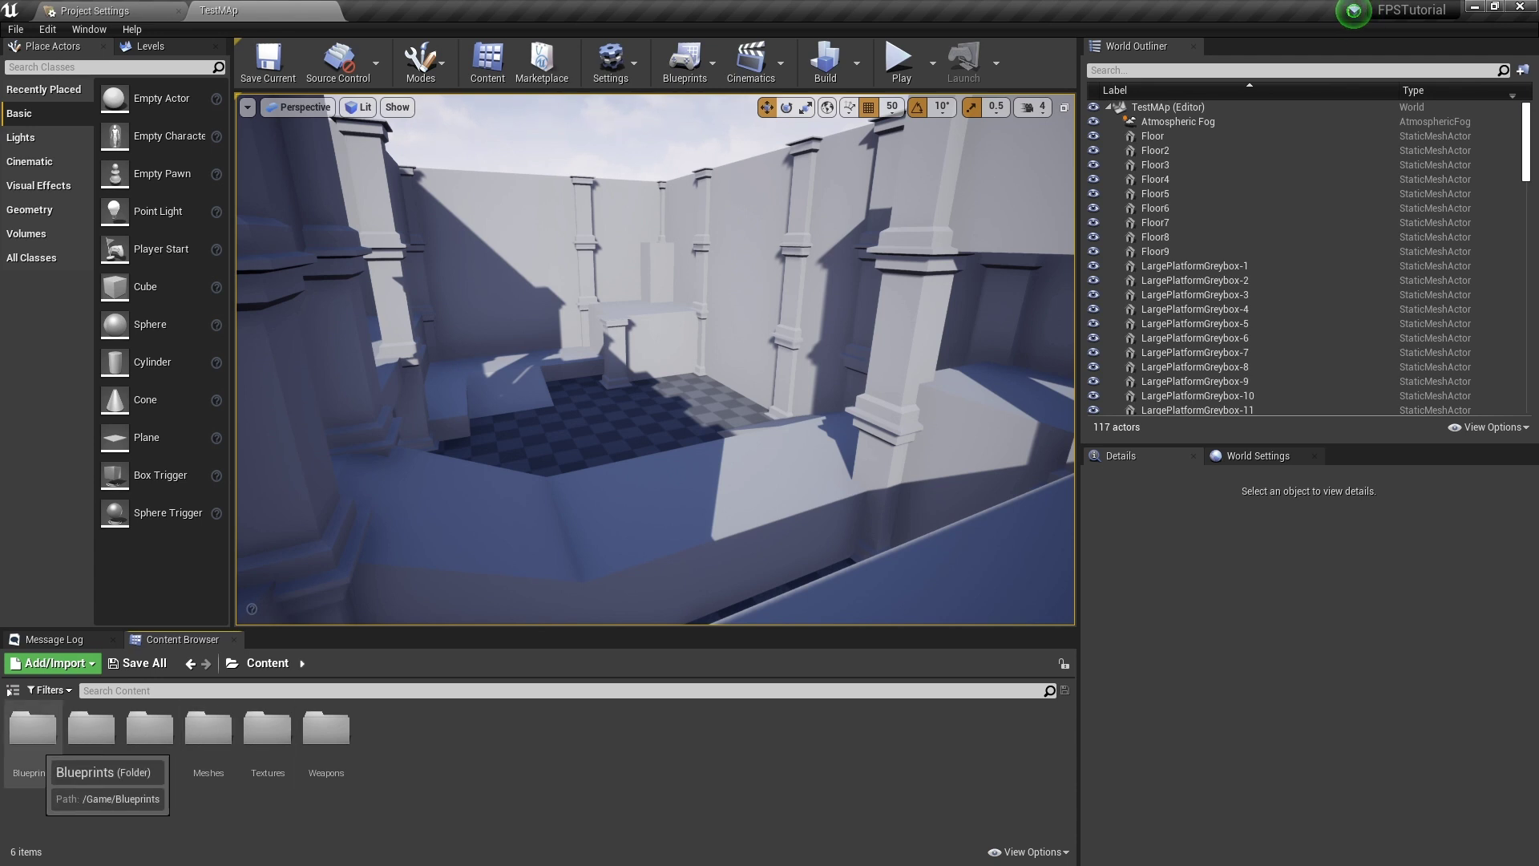
Open the AC_Character blueprint from the Blueprints/Player folder and review the Movement nodes in its Event Graph
double_click(32, 729)
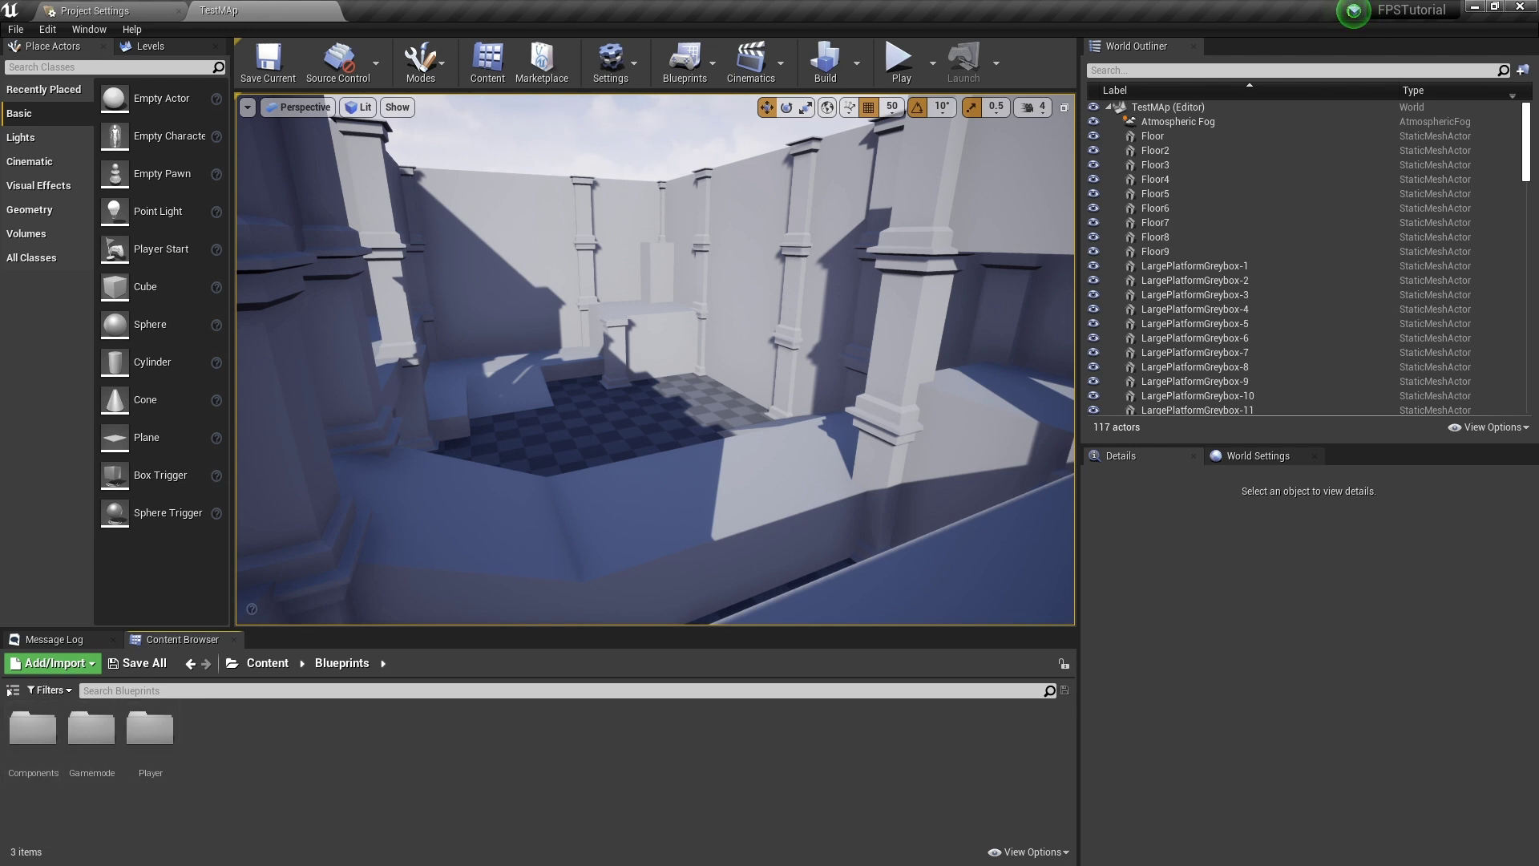
double_click(150, 727)
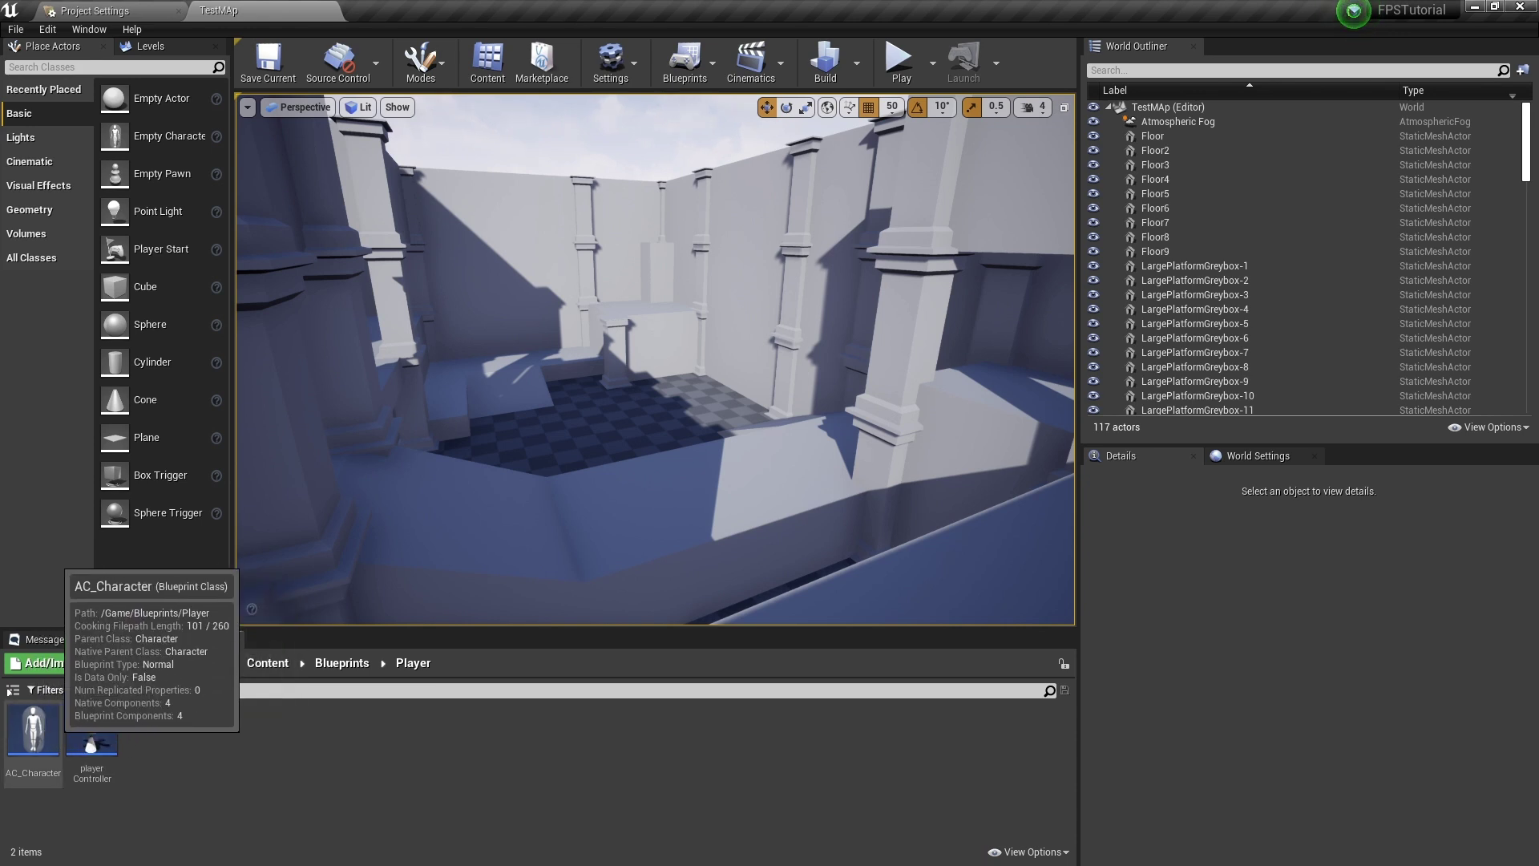
double_click(32, 729)
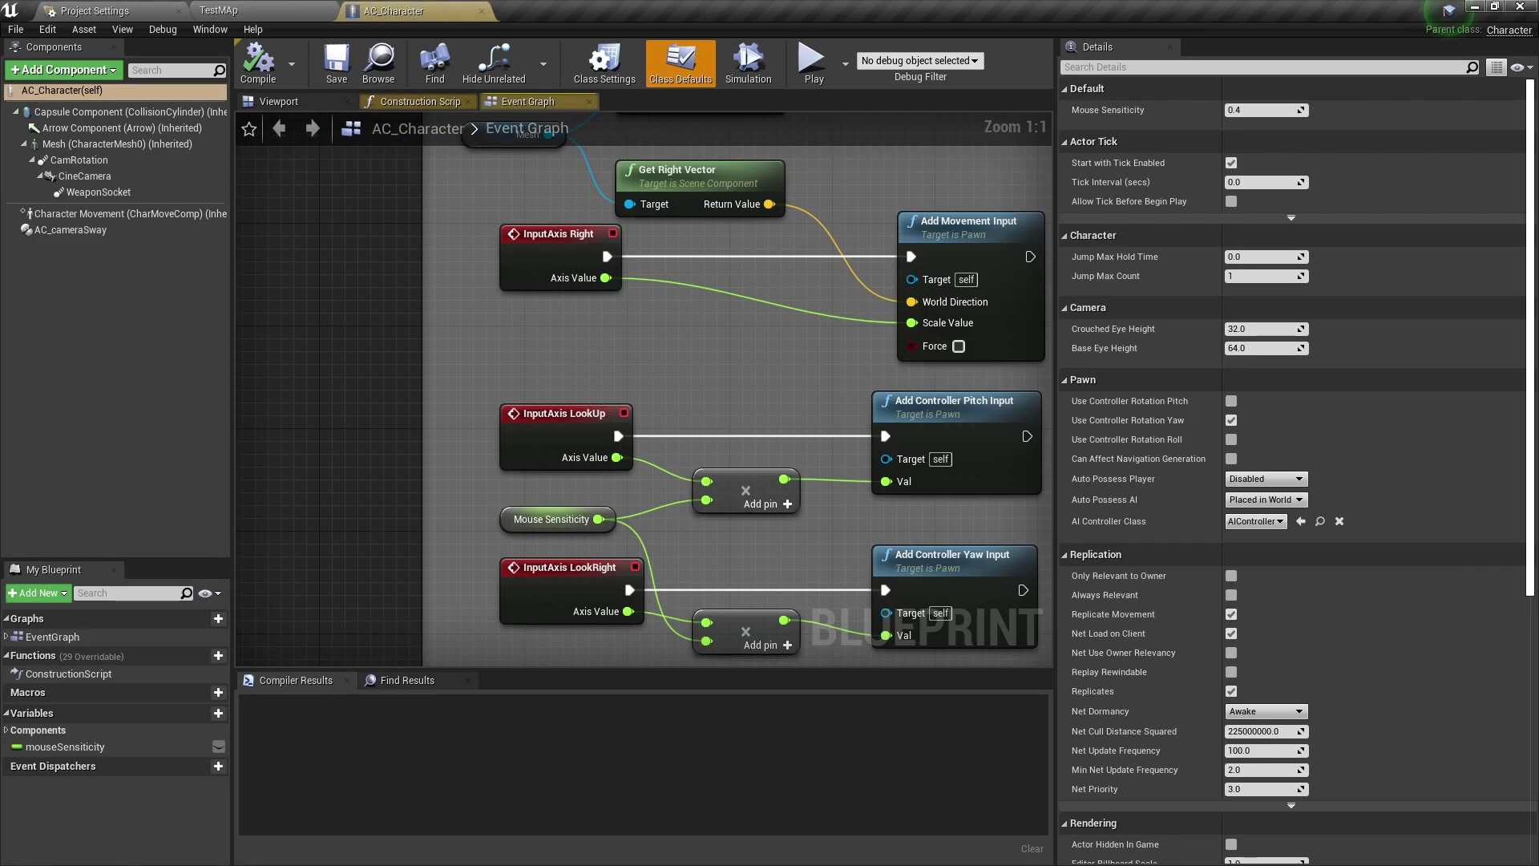
scroll(370, 362, down, 5)
right_drag(818, 284, 781, 378)
scroll(691, 374, up, 2)
right_drag(791, 436, 815, 392)
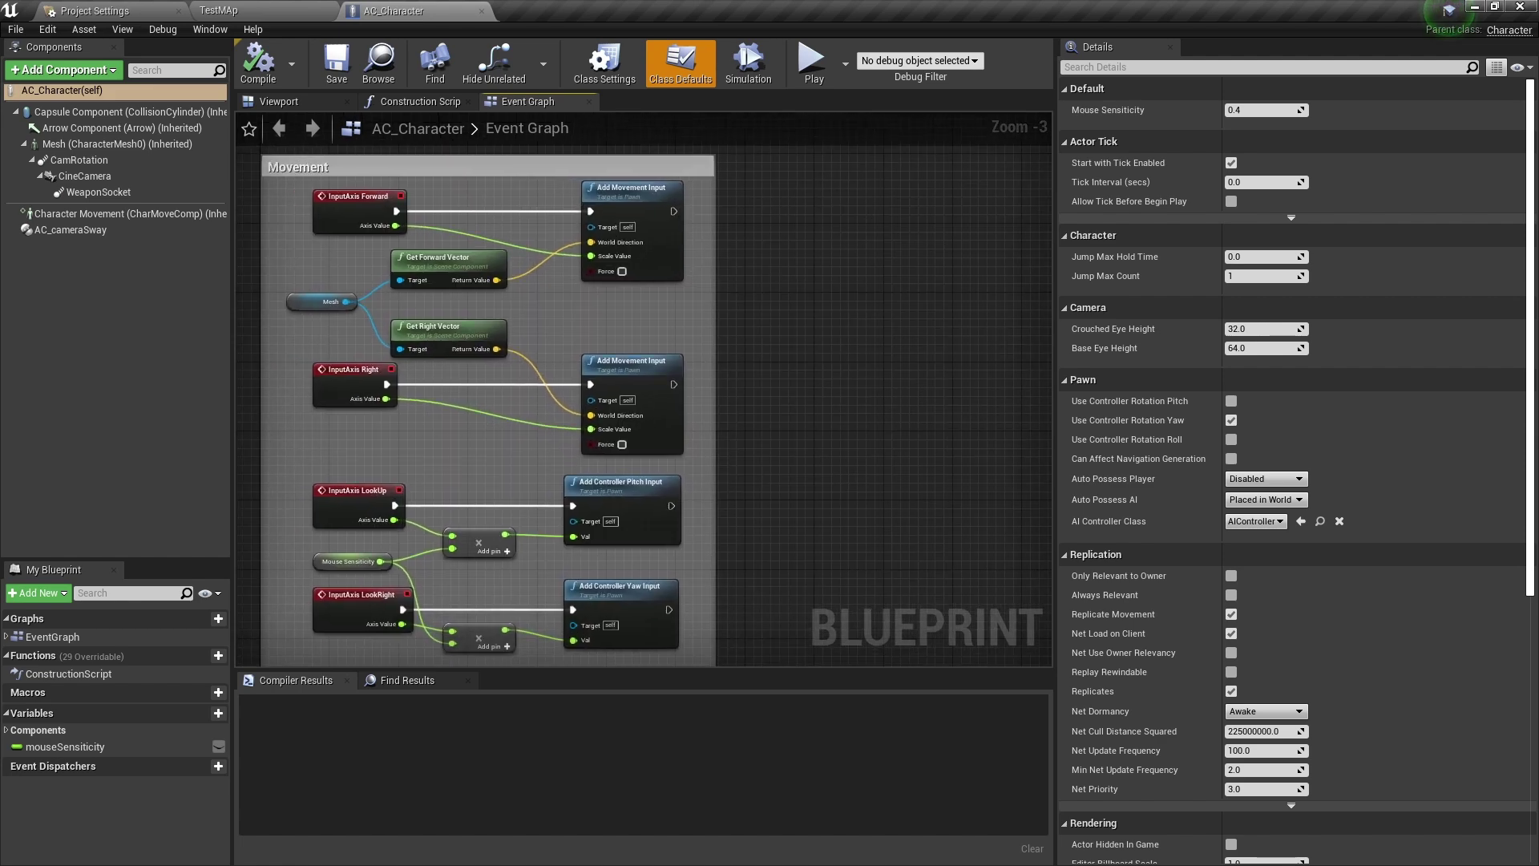
scroll(811, 391, down, 1)
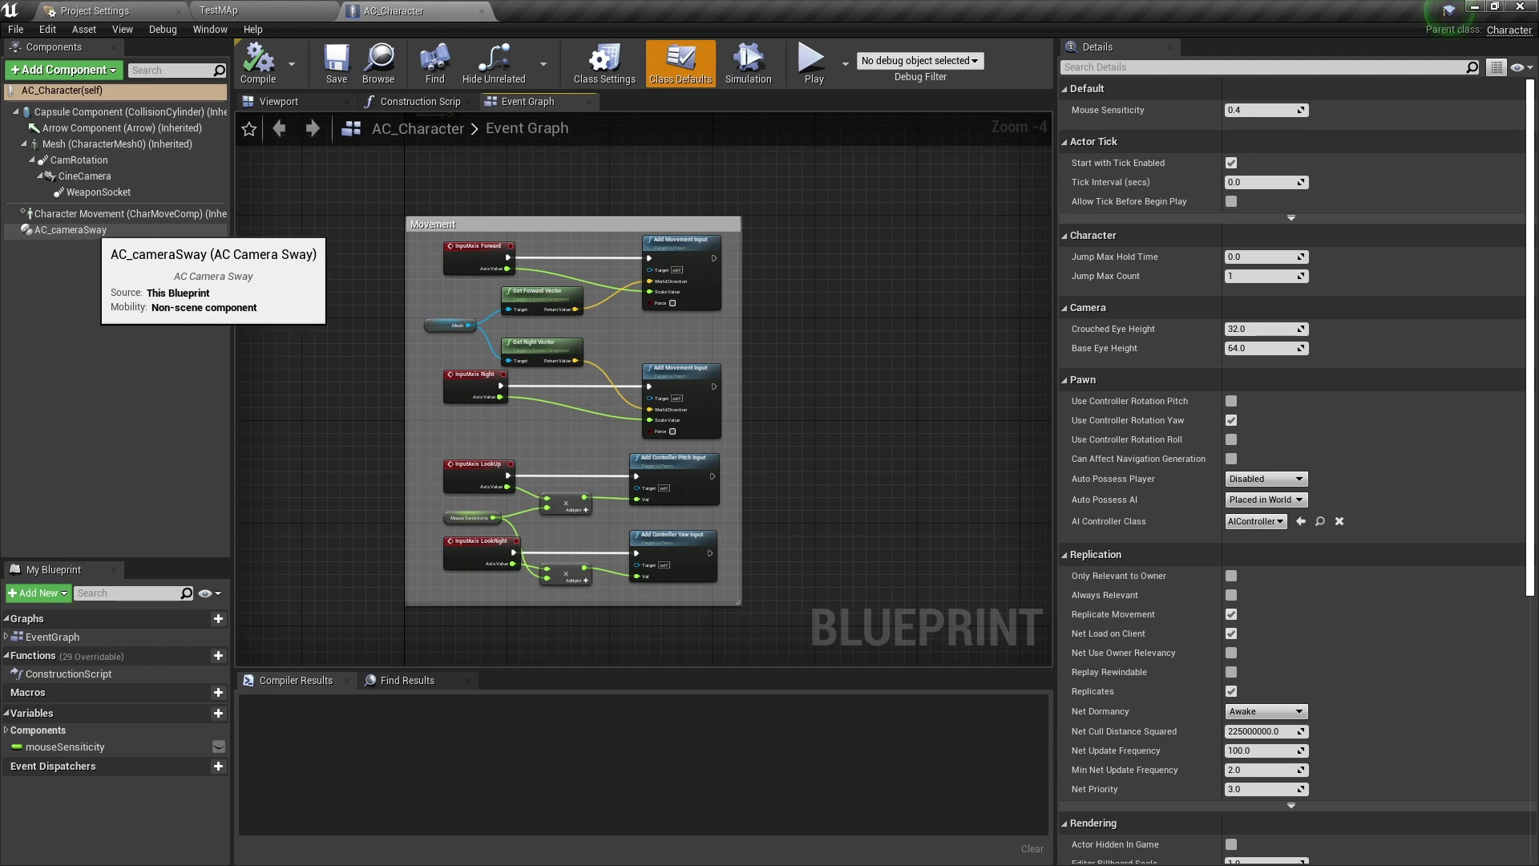
Show the character's viewport and open the AC_cameraSway component's blueprint for editing
click(71, 230)
click(278, 101)
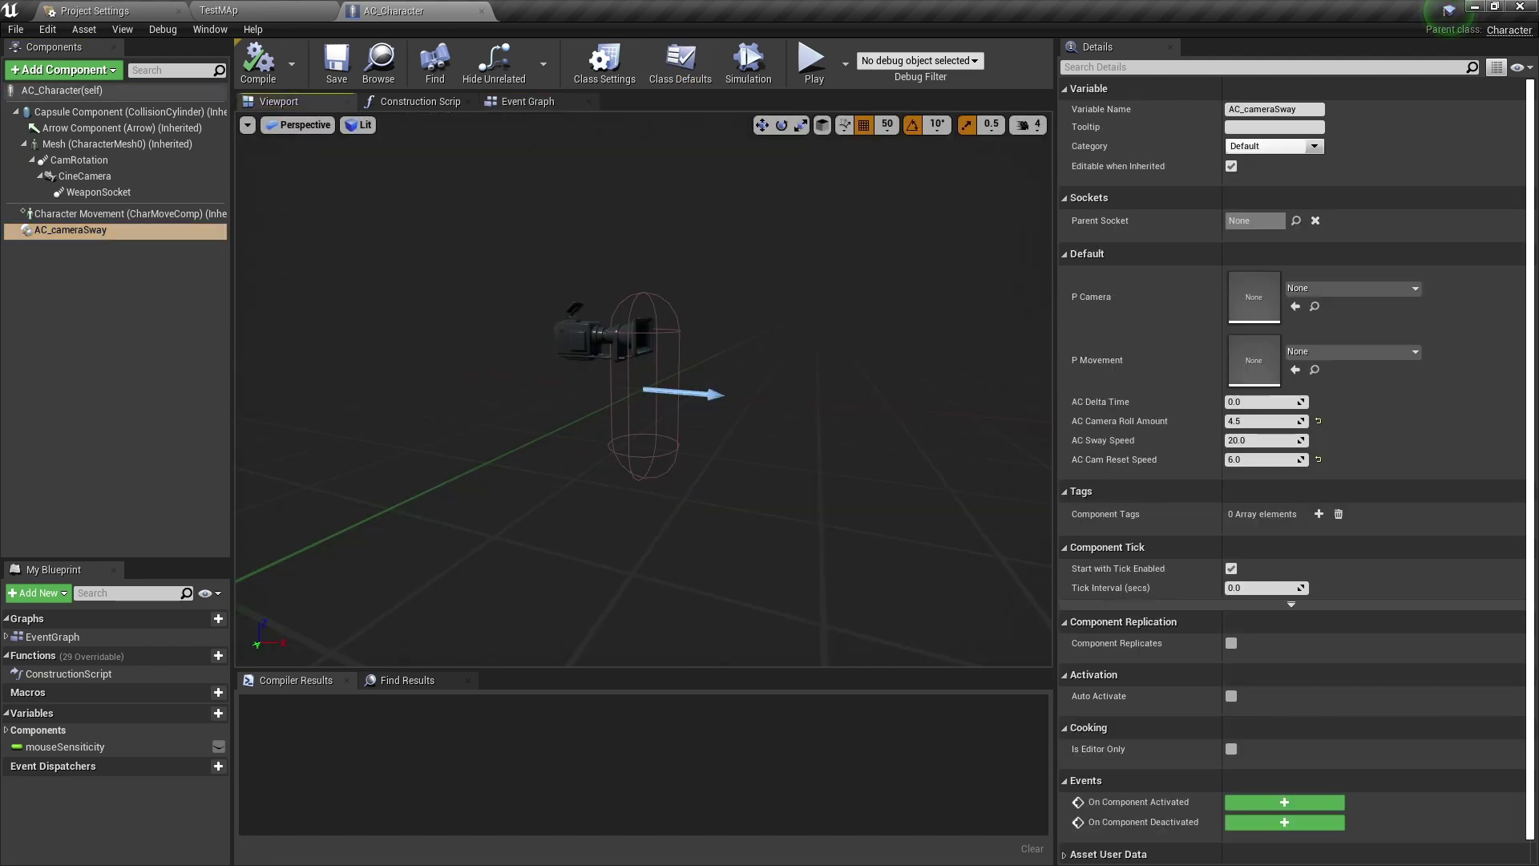
right_click(81, 231)
mouse_move(161, 260)
click(160, 421)
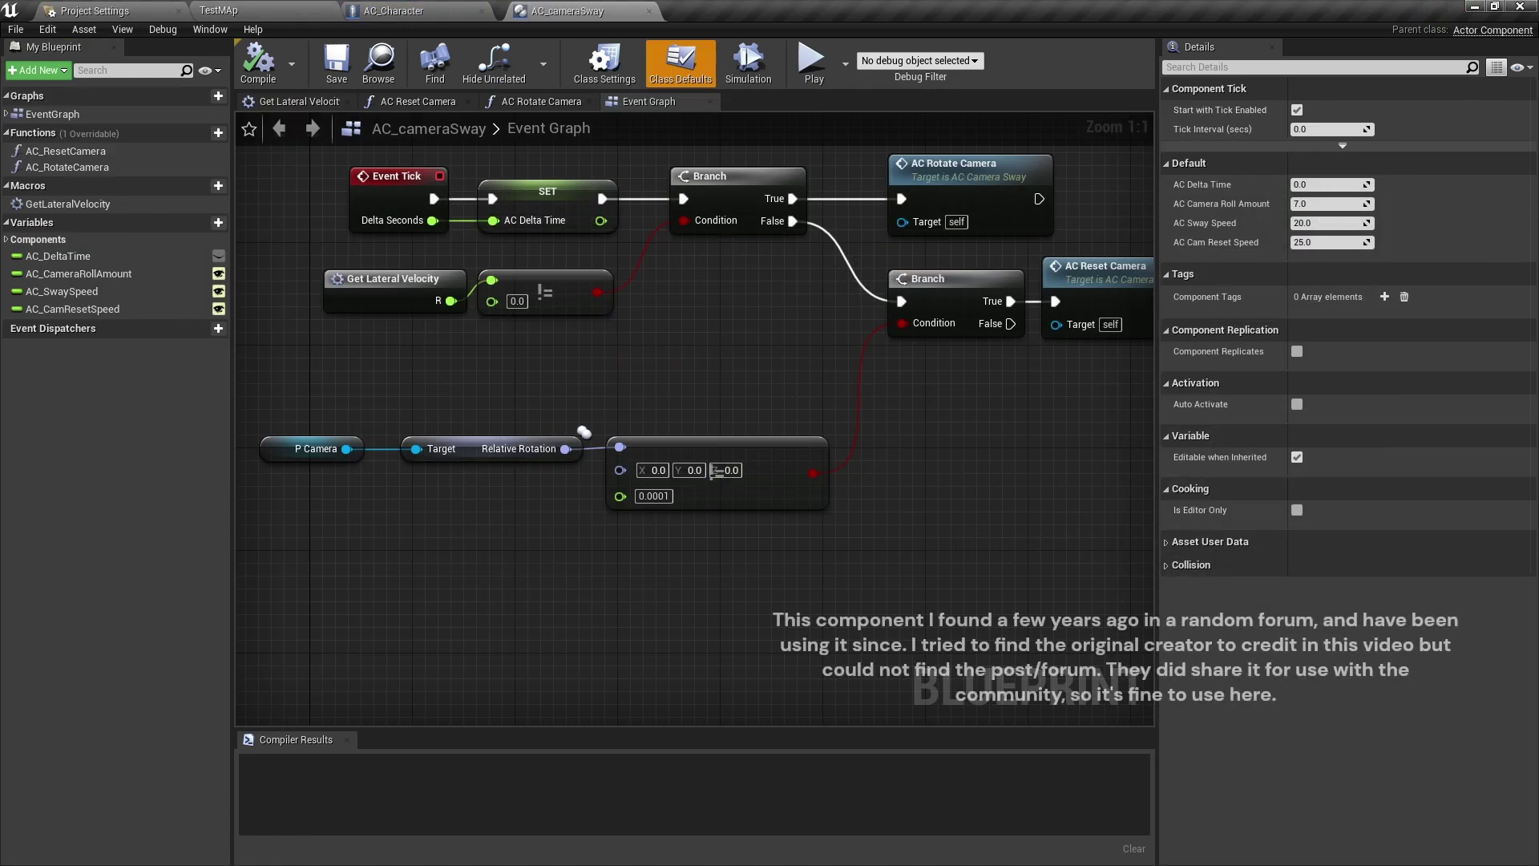
Examine the camera sway Event Graph, functions and lateral velocity macro, and check the AC_cameraSway settings in AC_Character
scroll(621, 319, down, 4)
right_drag(697, 330, 707, 495)
right_drag(804, 256, 779, 430)
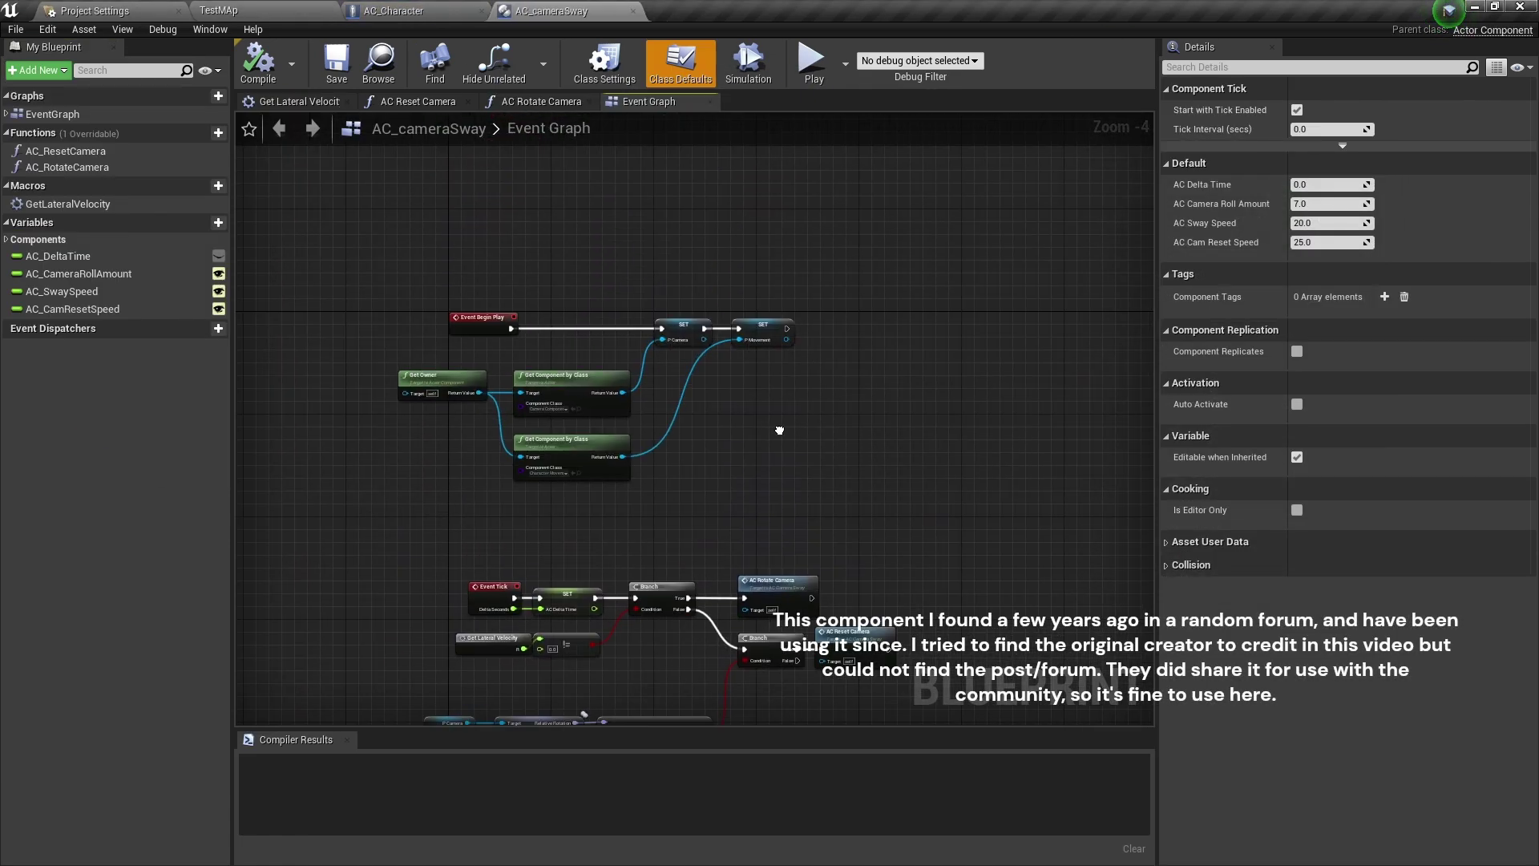
click(541, 101)
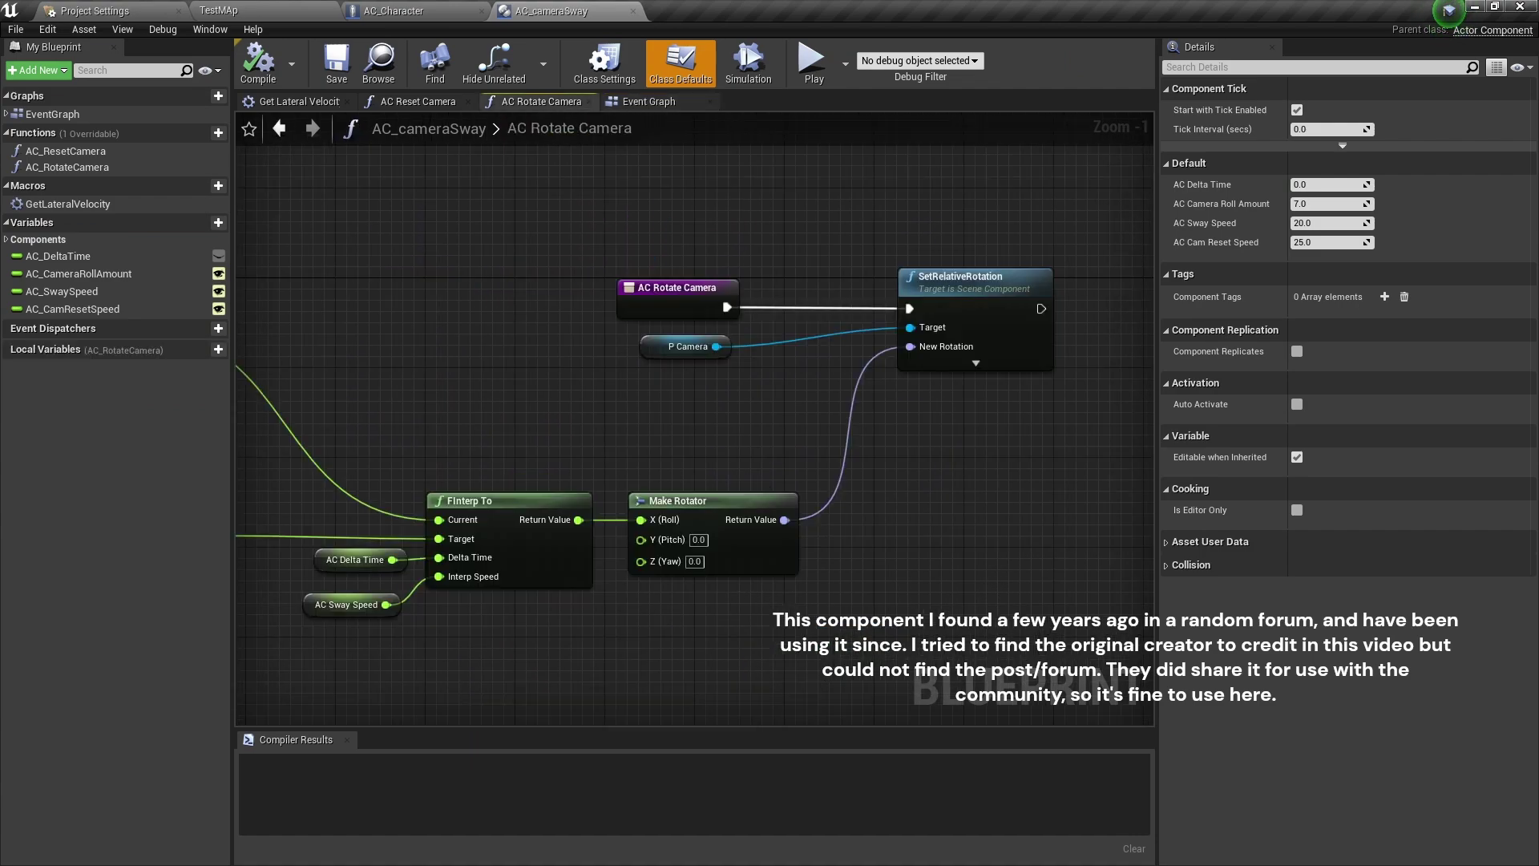
click(417, 101)
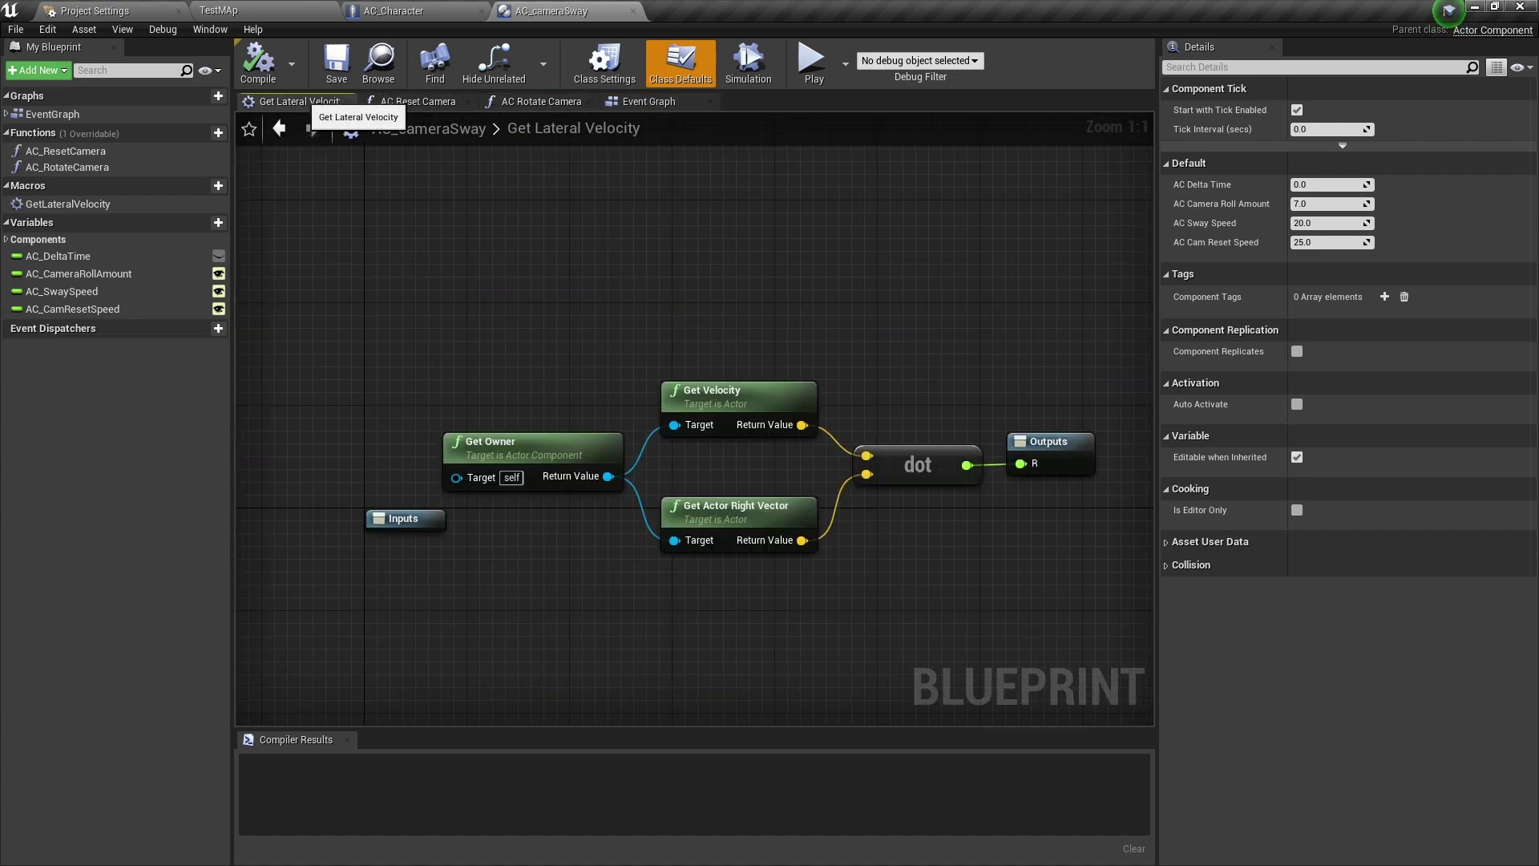
click(449, 10)
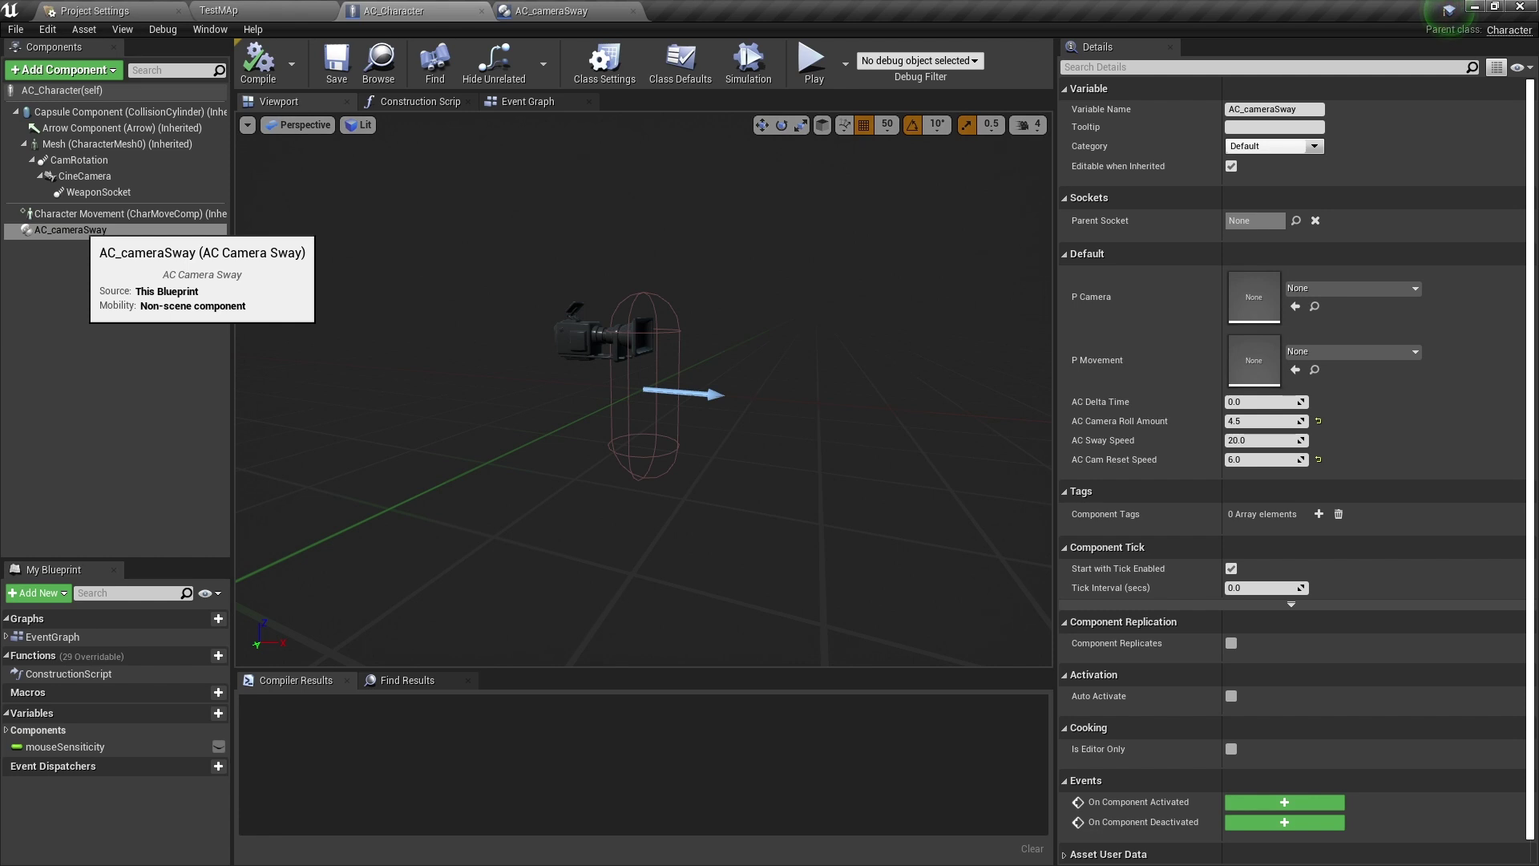
click(84, 230)
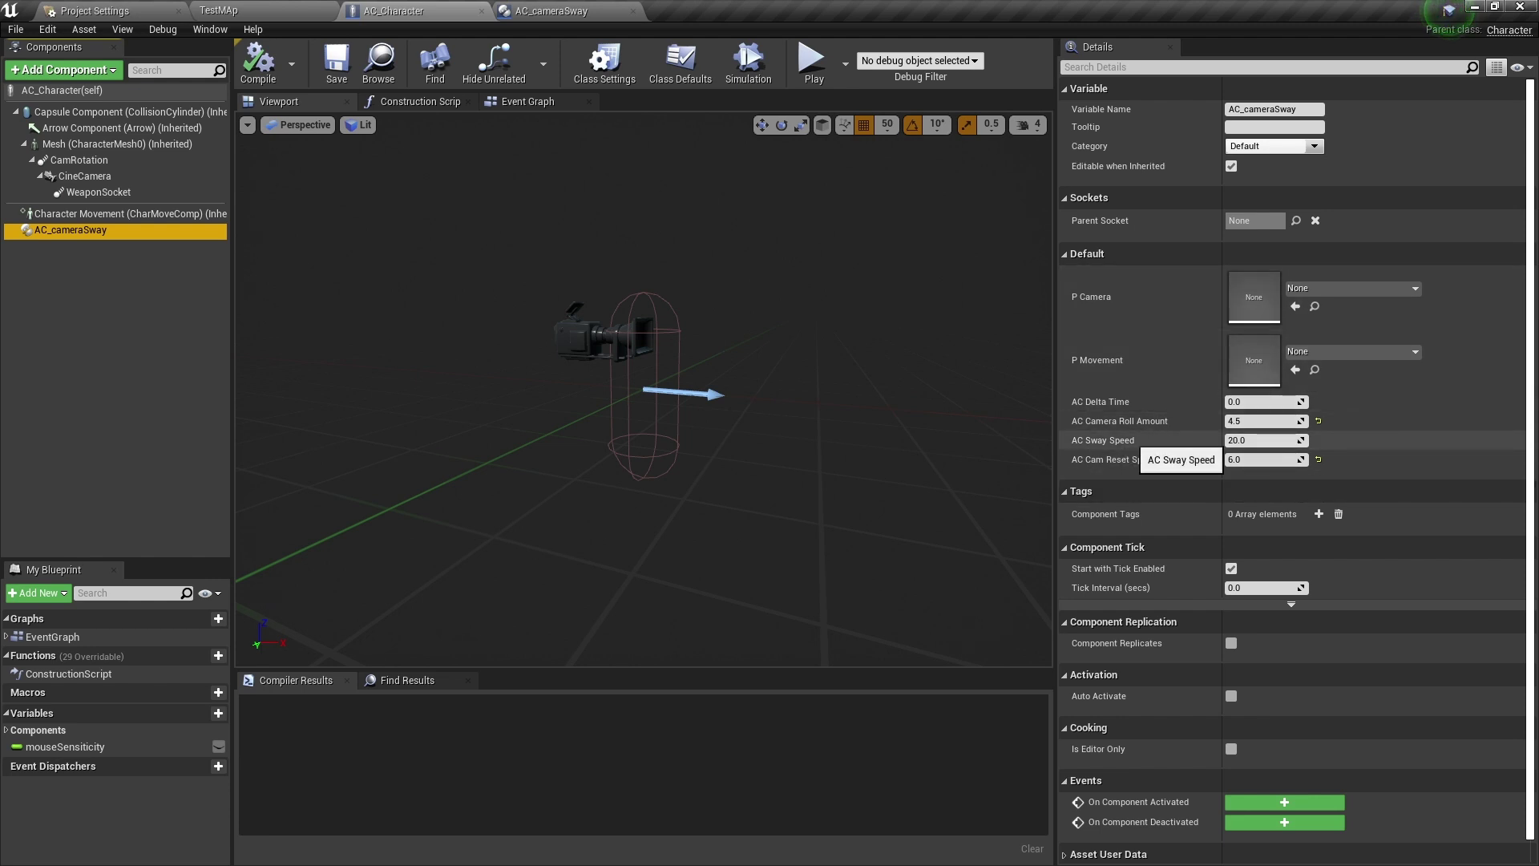
Play-test the TestMAp level, strafing and walking the character around to check the camera sway, and stop the session
click(217, 10)
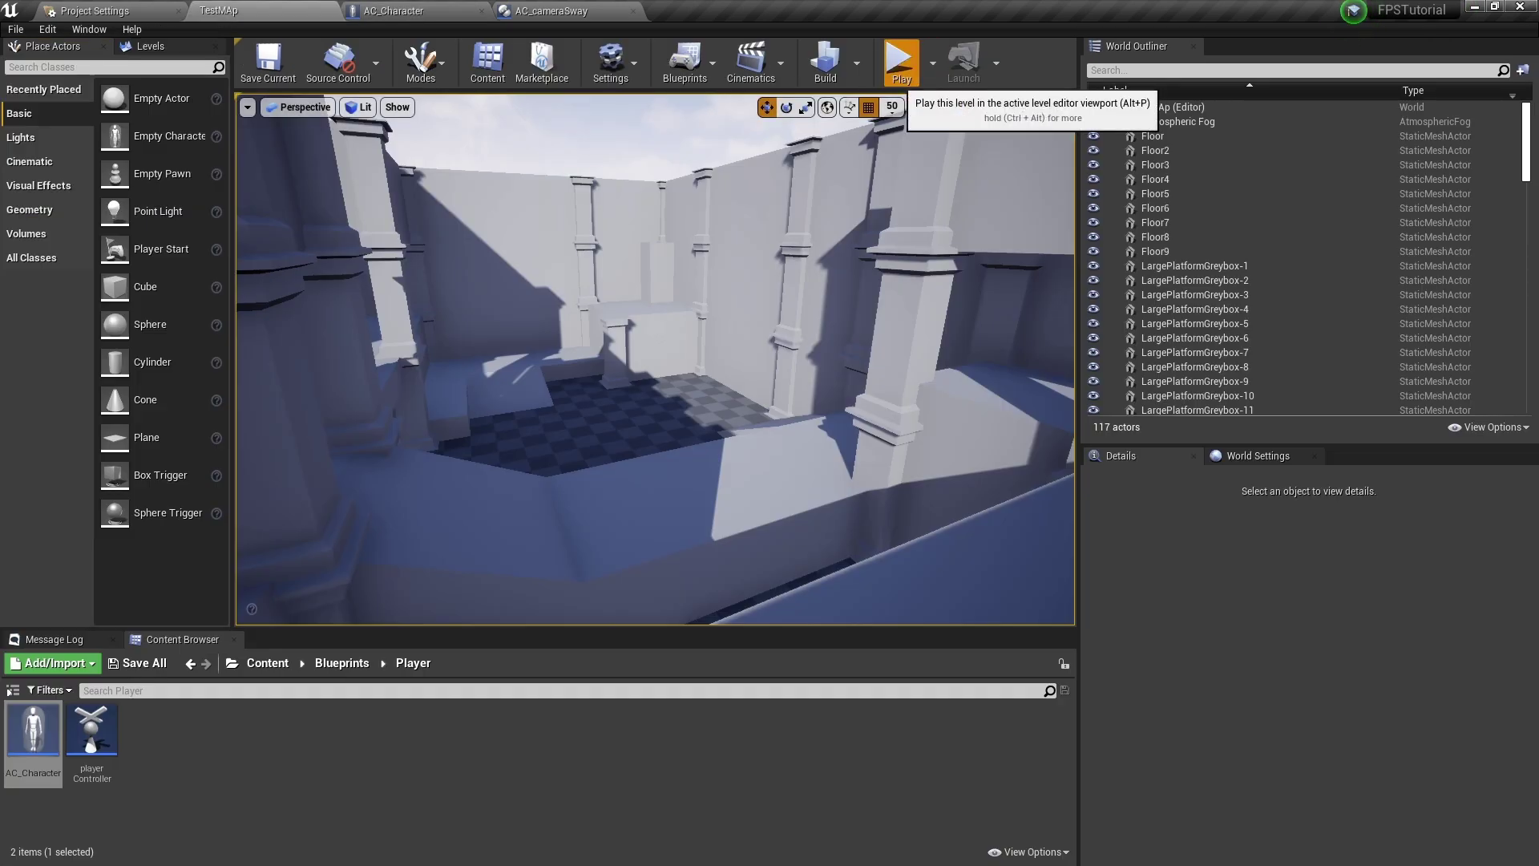
click(901, 64)
key(d)
key(a)
key(d)
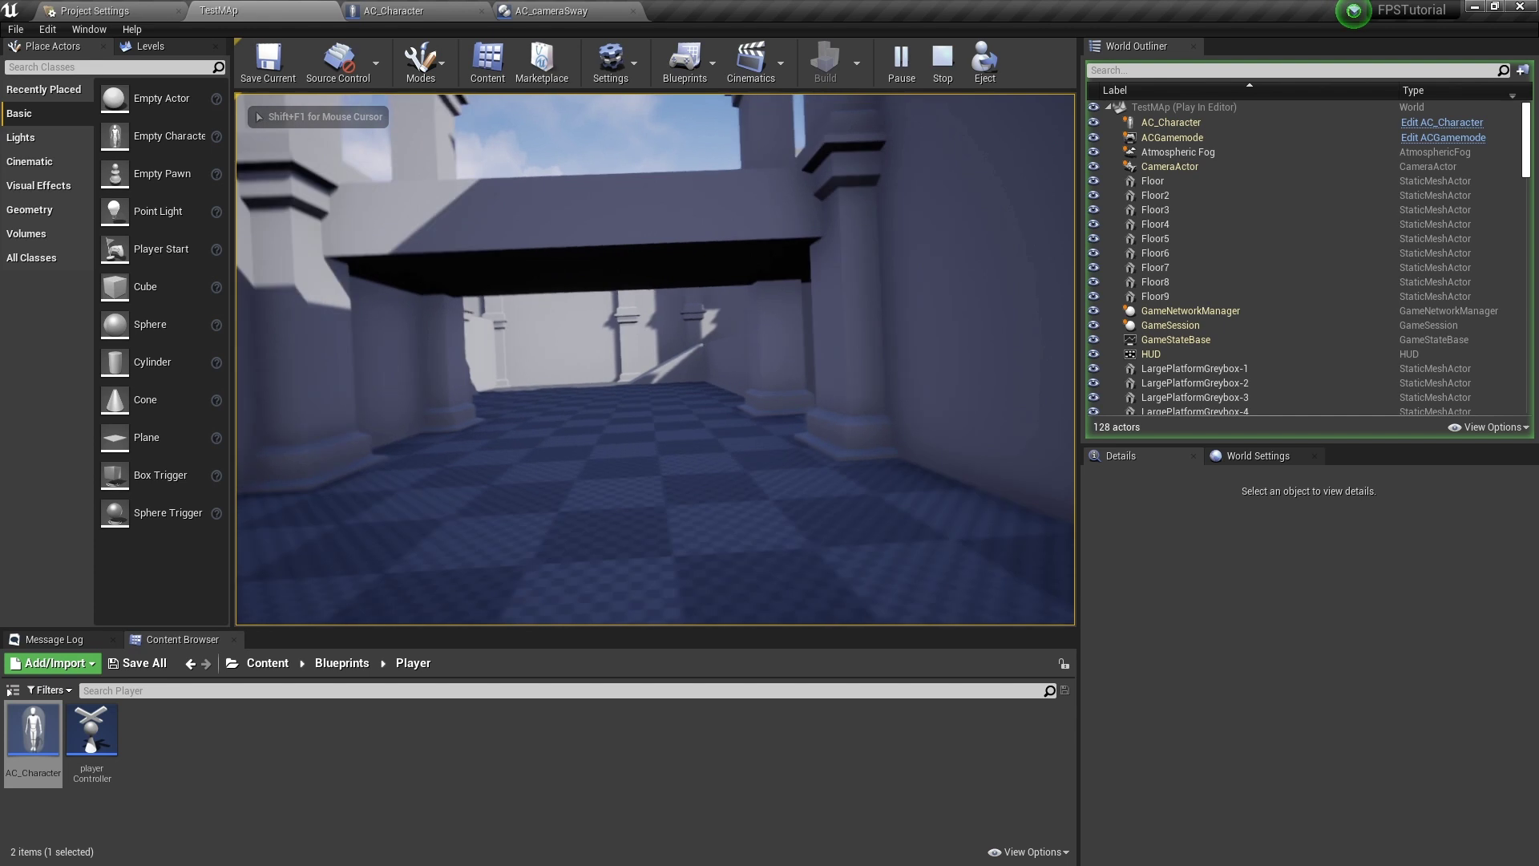
key(w)
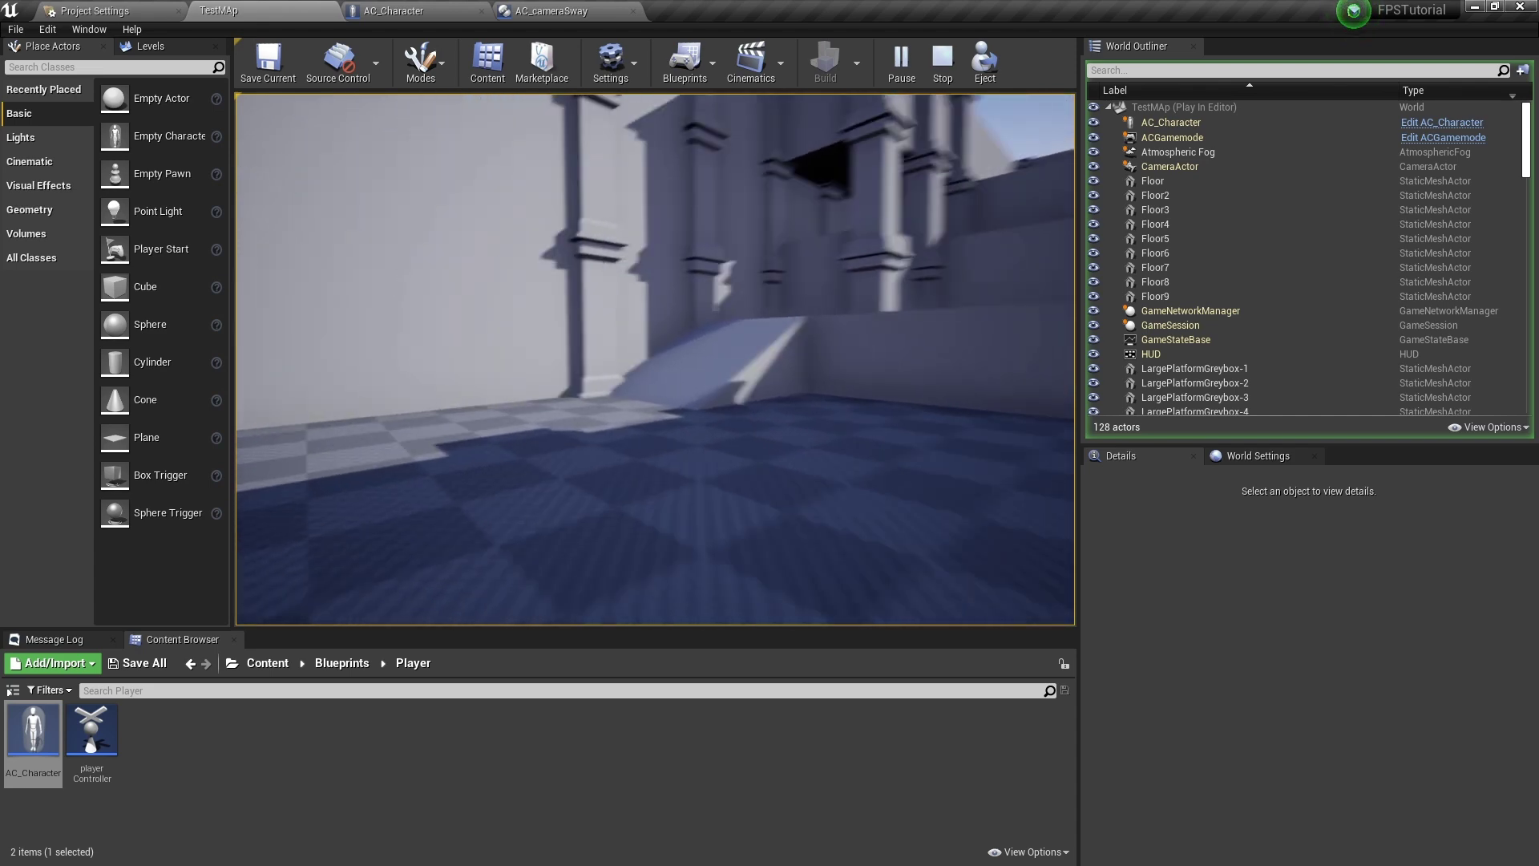
key(w)
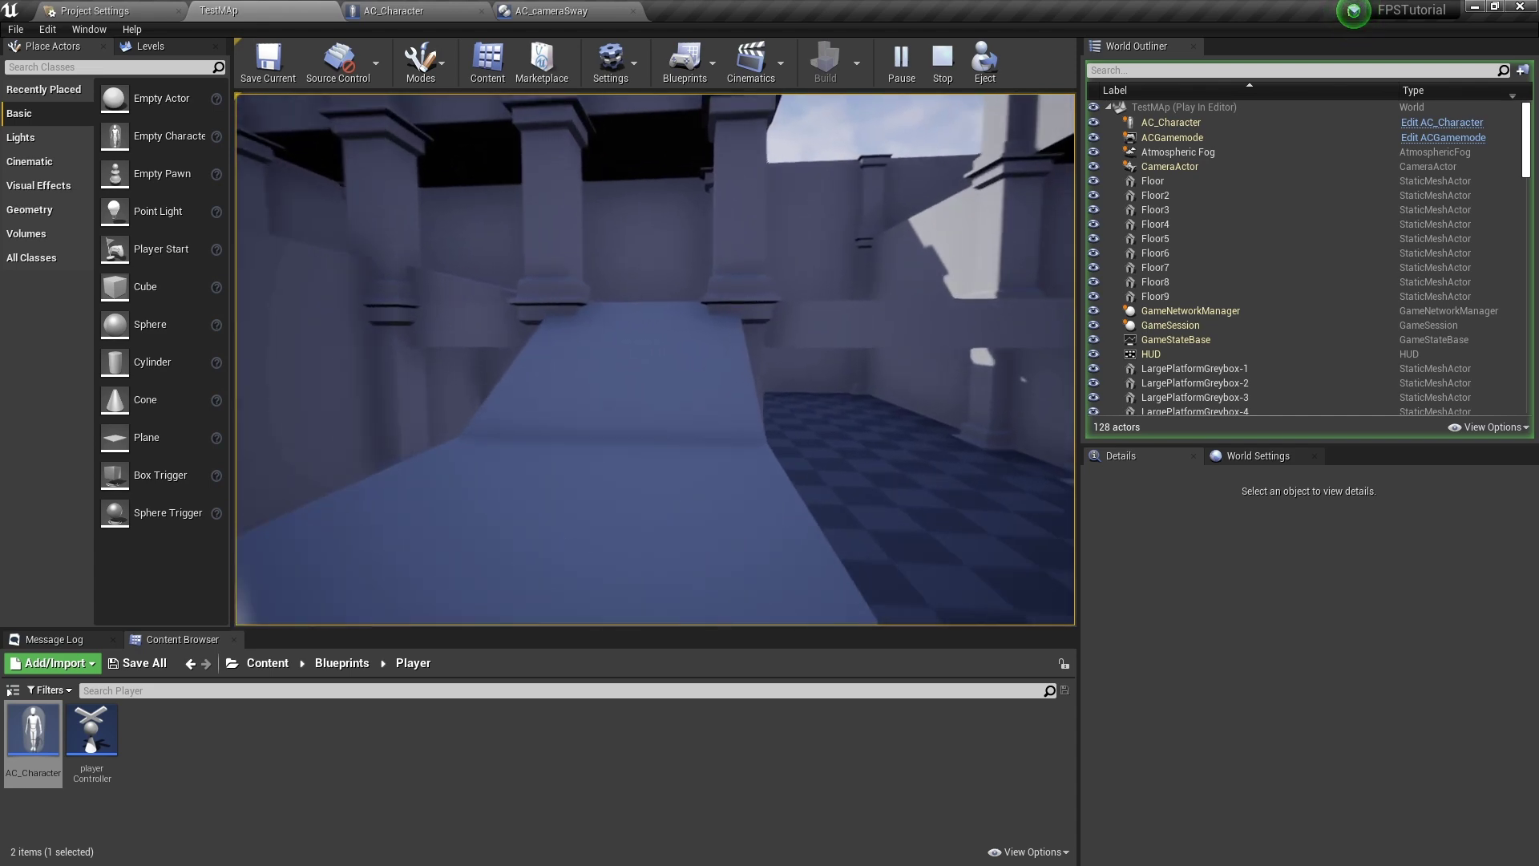
key(w)
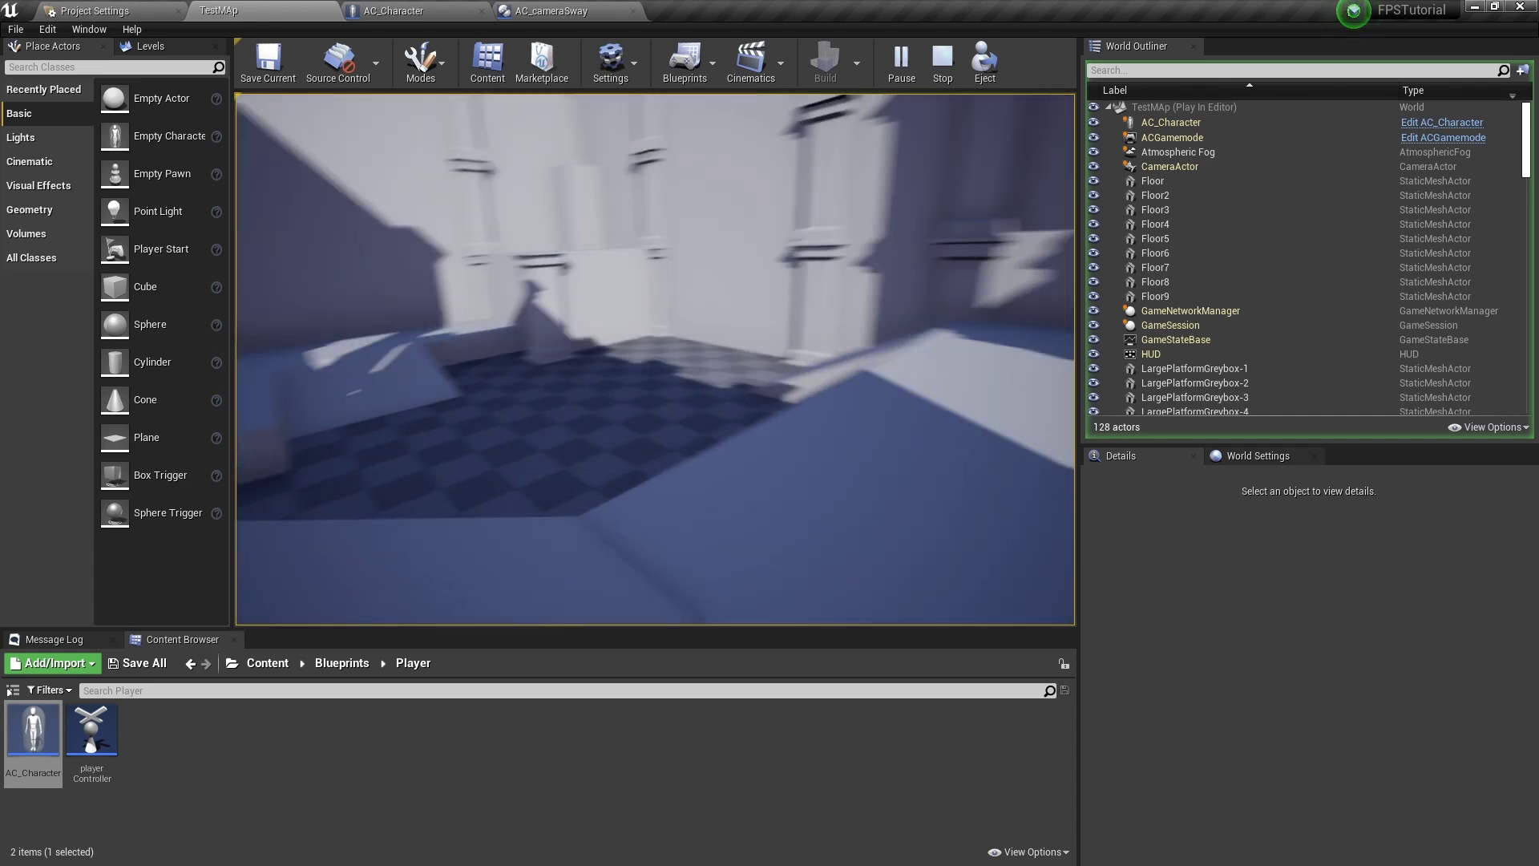
key(Escape)
Inspect the CamRotation, CineCamera and WeaponSocket components of AC_Character and their detail settings
click(397, 11)
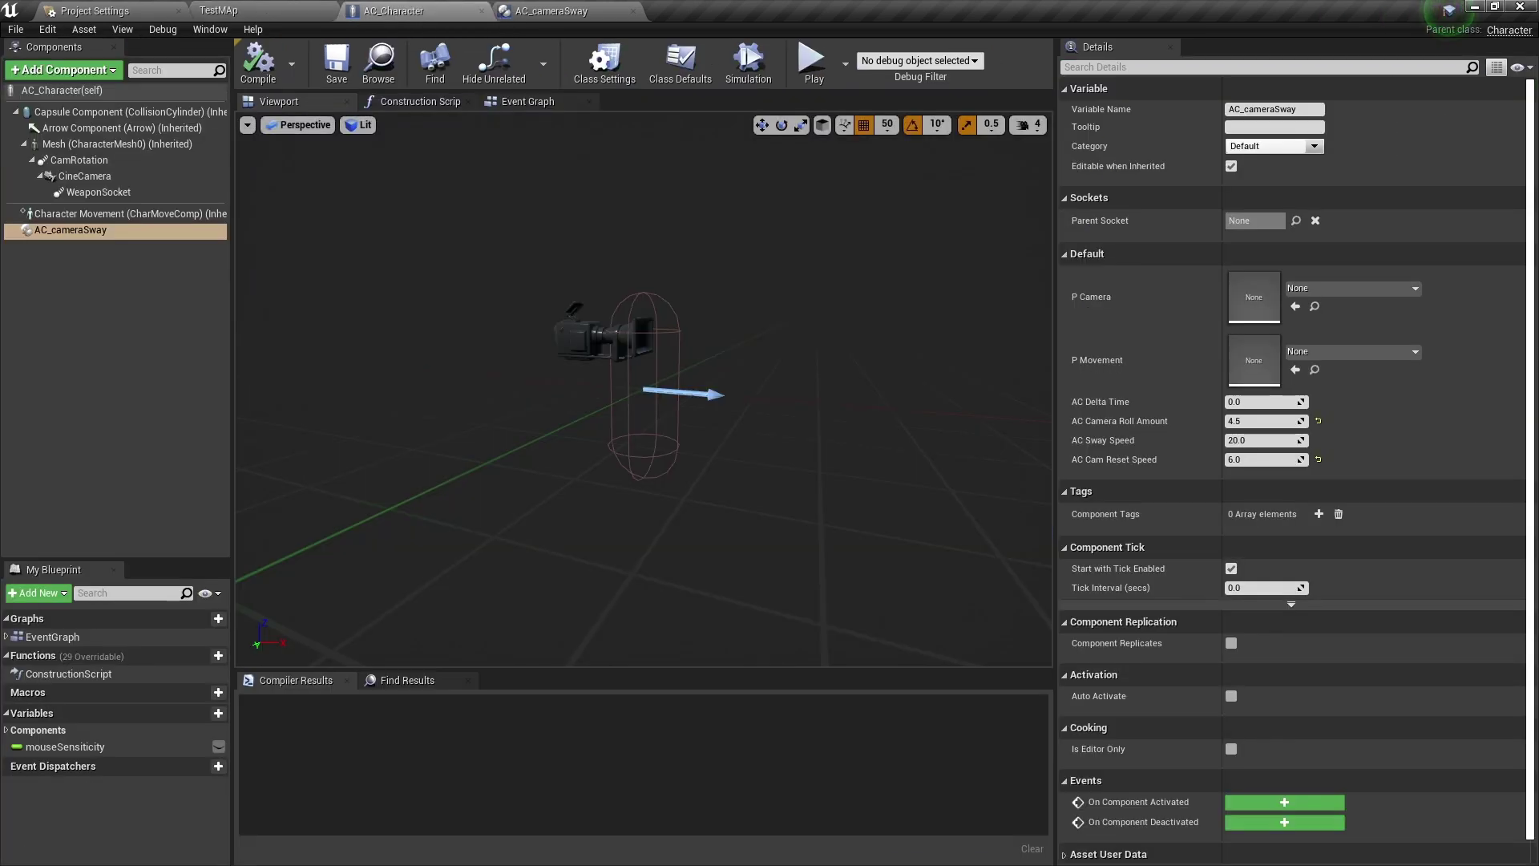
right_drag(642, 384, 693, 380)
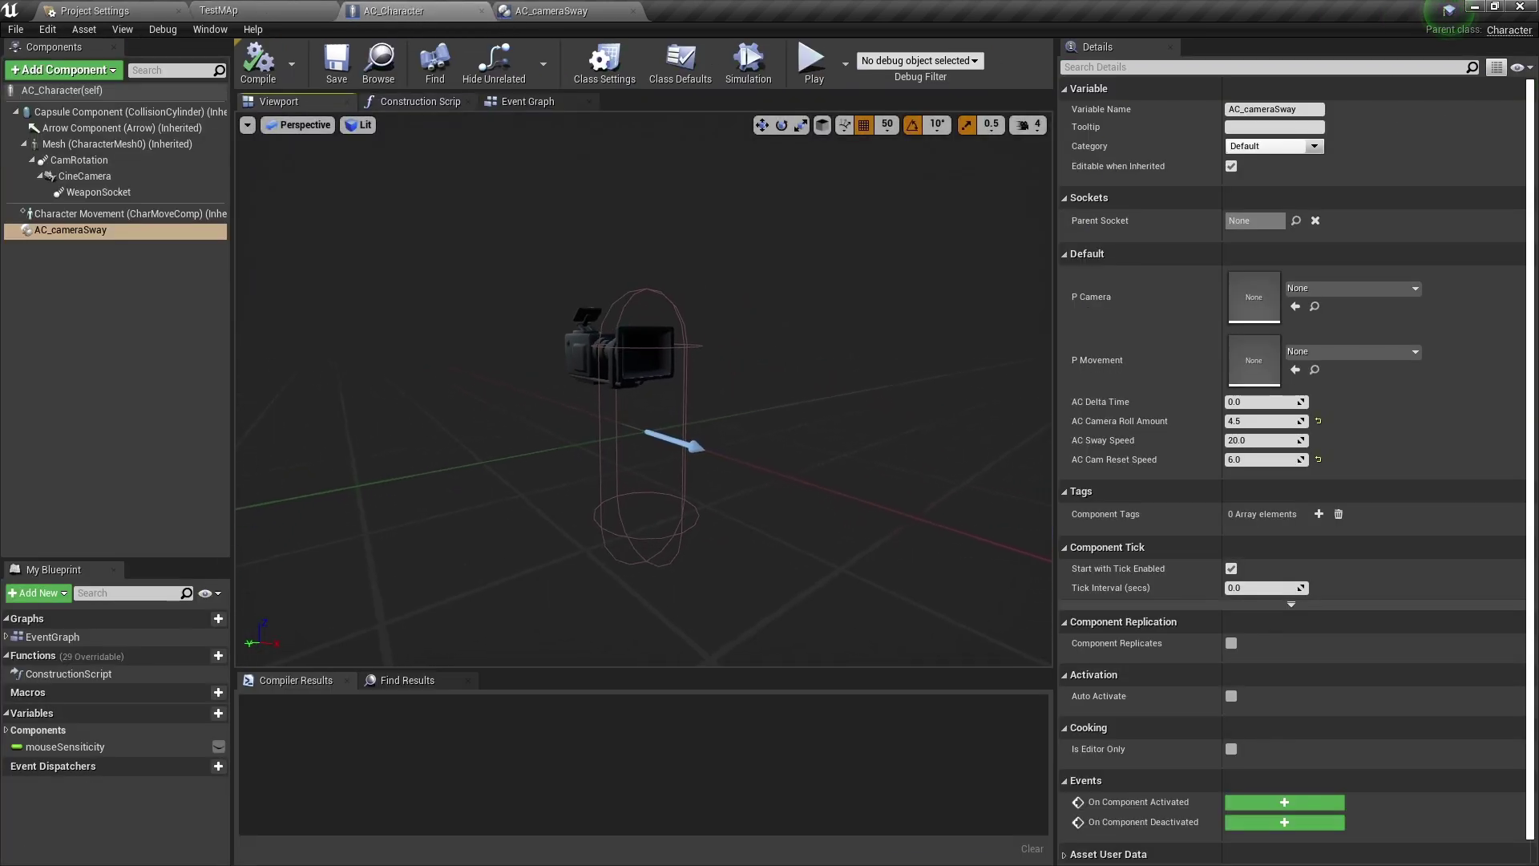
click(79, 160)
click(84, 176)
click(98, 192)
click(79, 160)
click(84, 176)
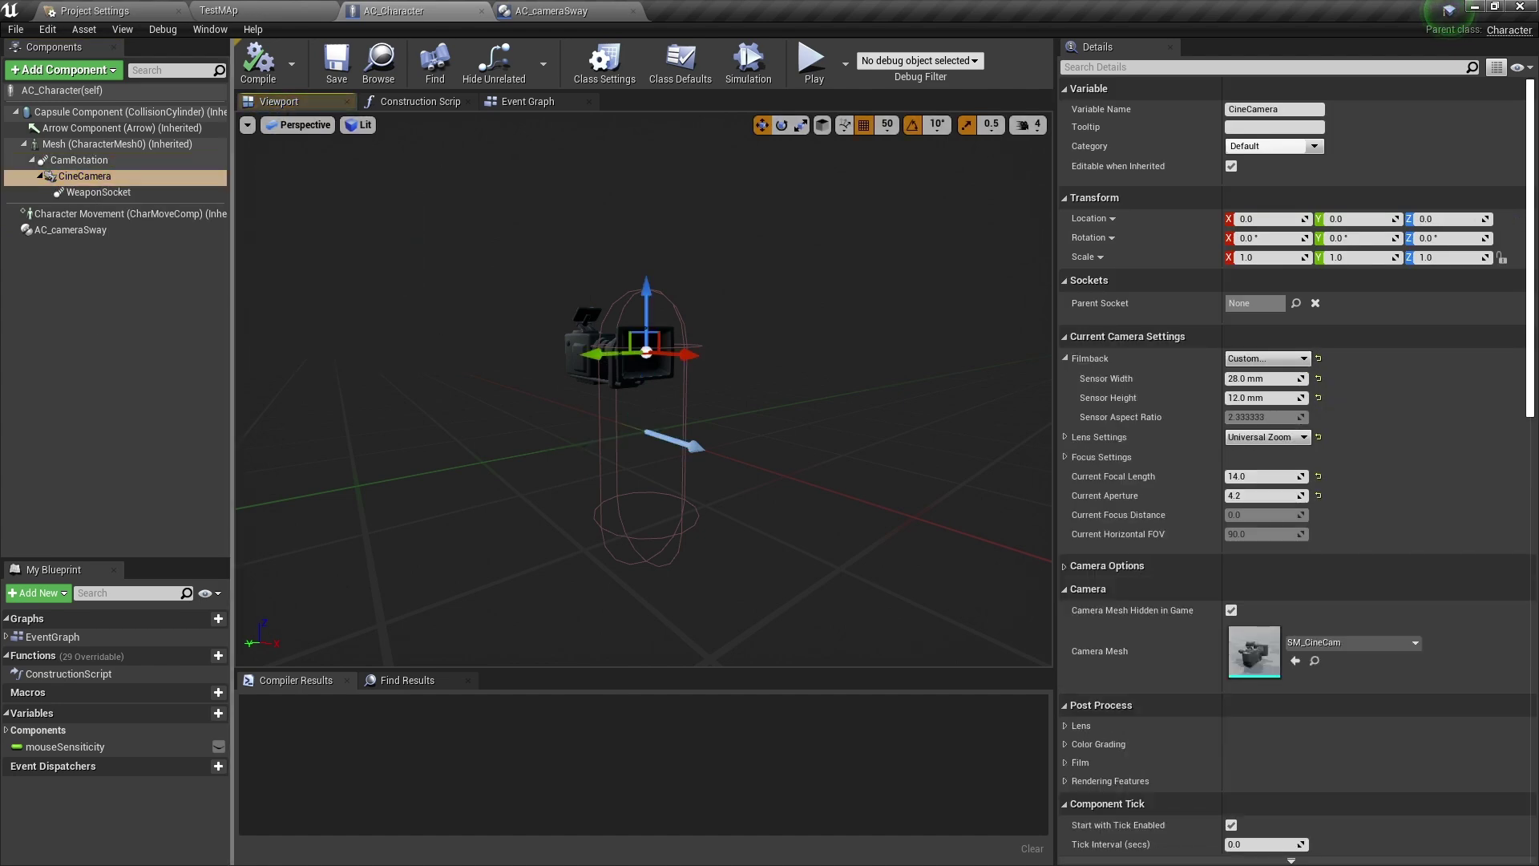
click(98, 191)
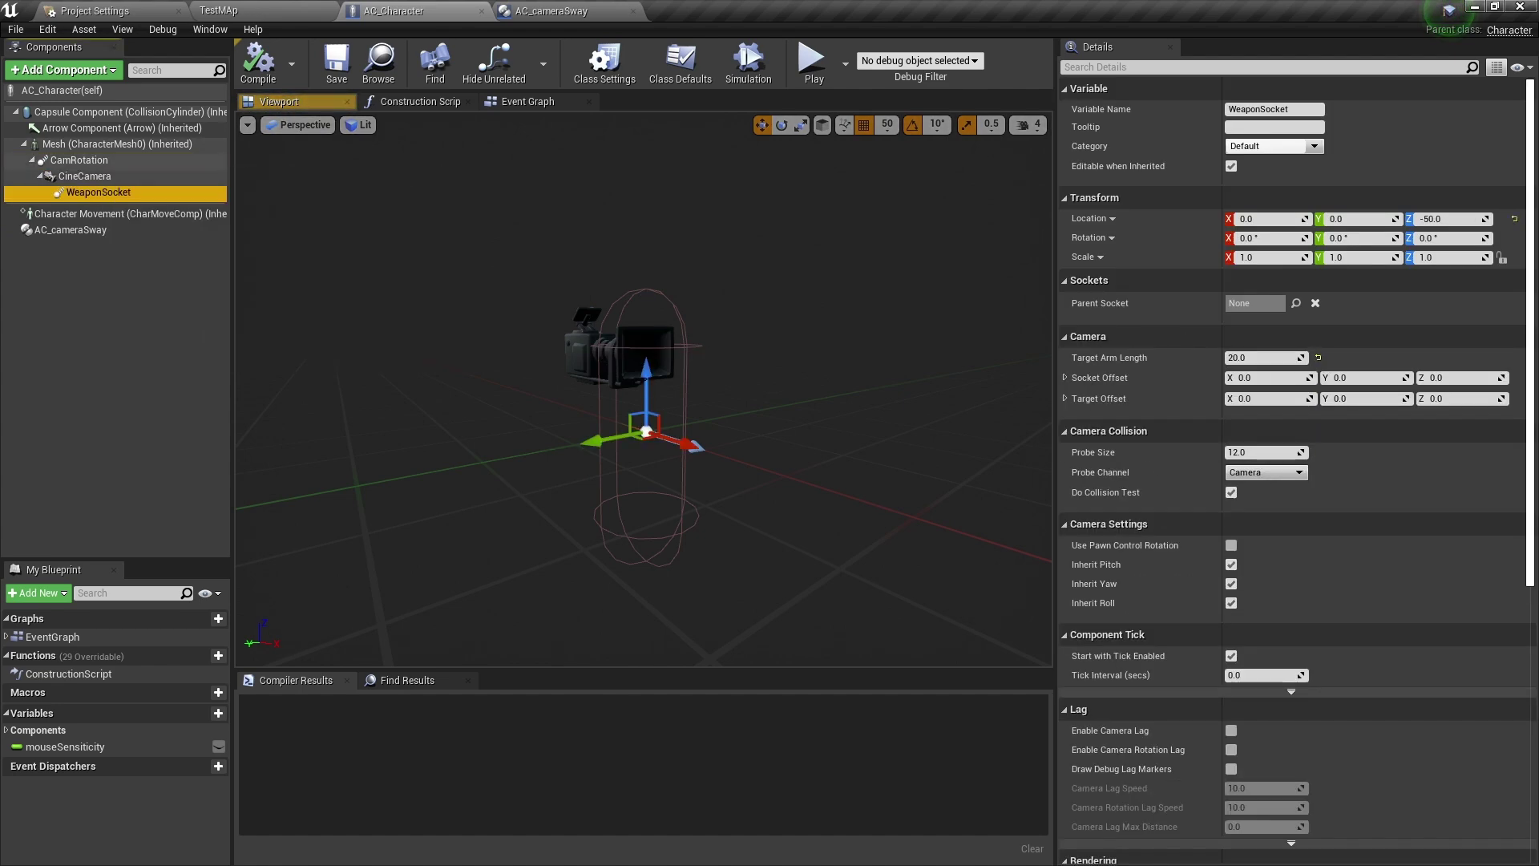
click(84, 160)
click(84, 176)
click(105, 192)
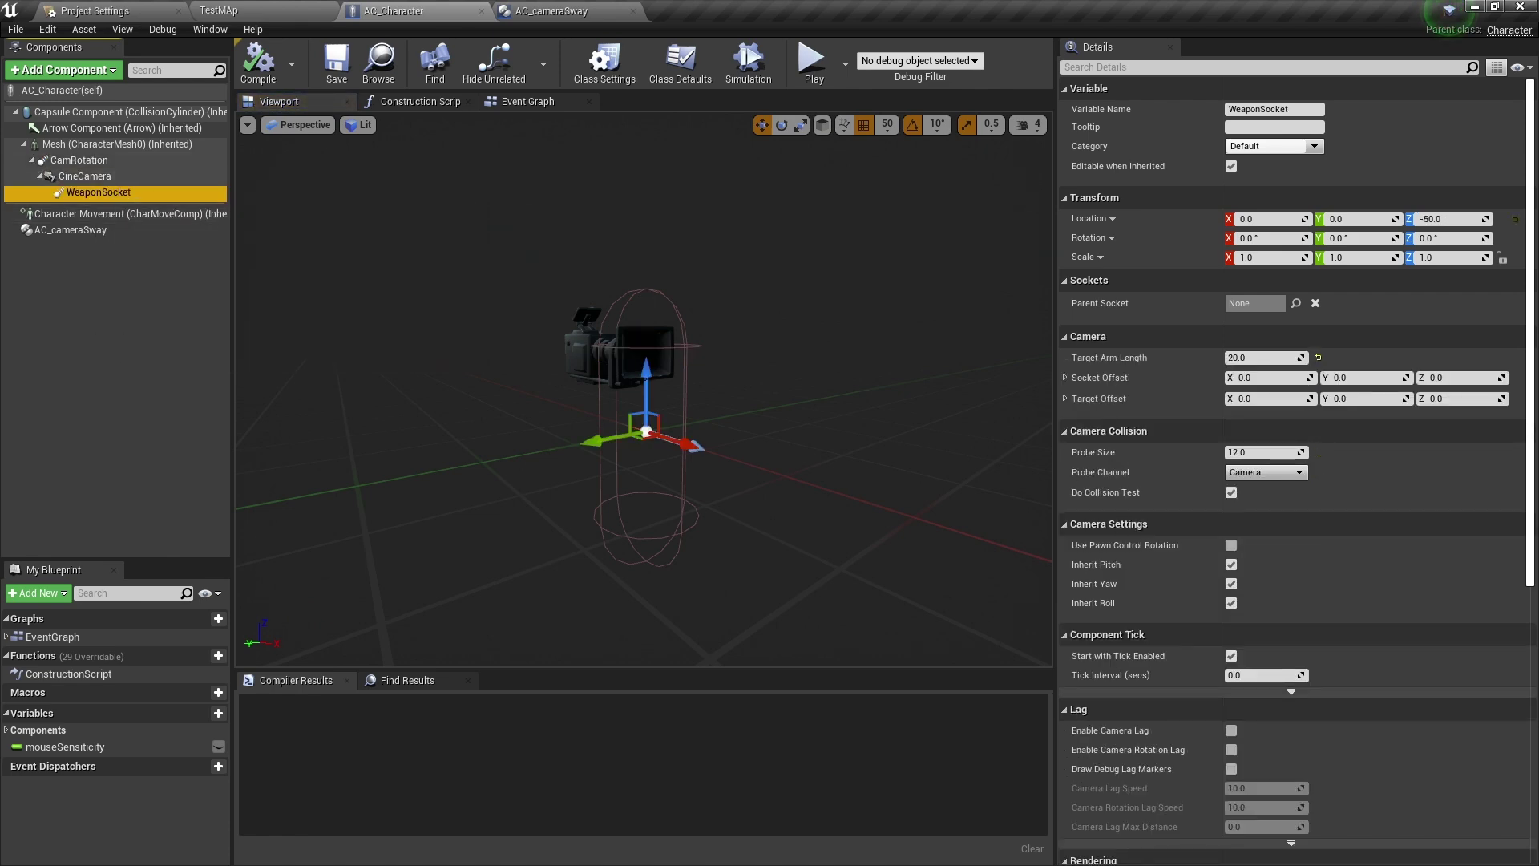
click(78, 159)
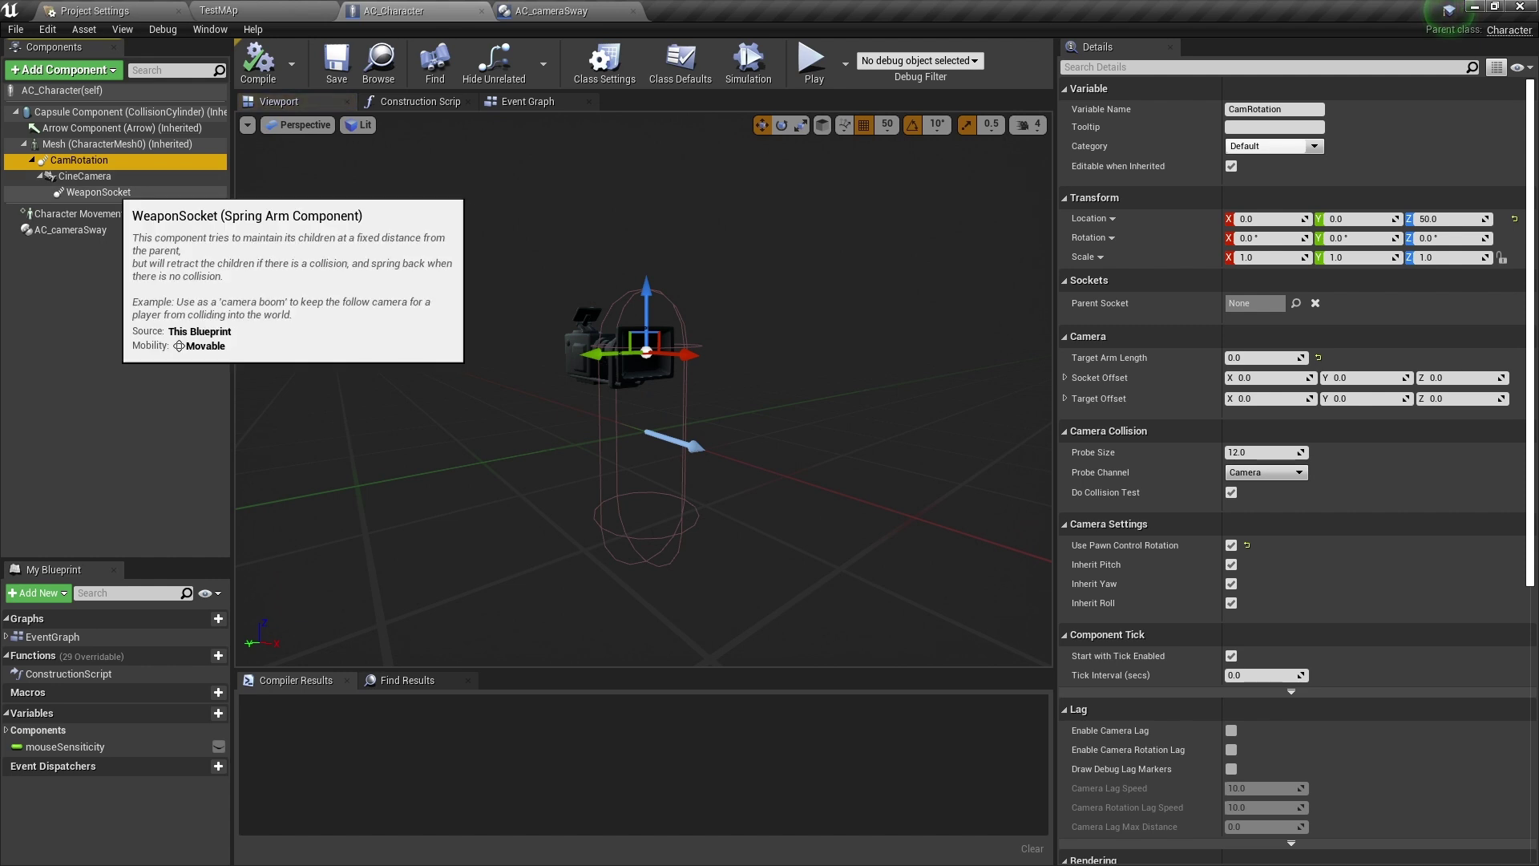
click(113, 192)
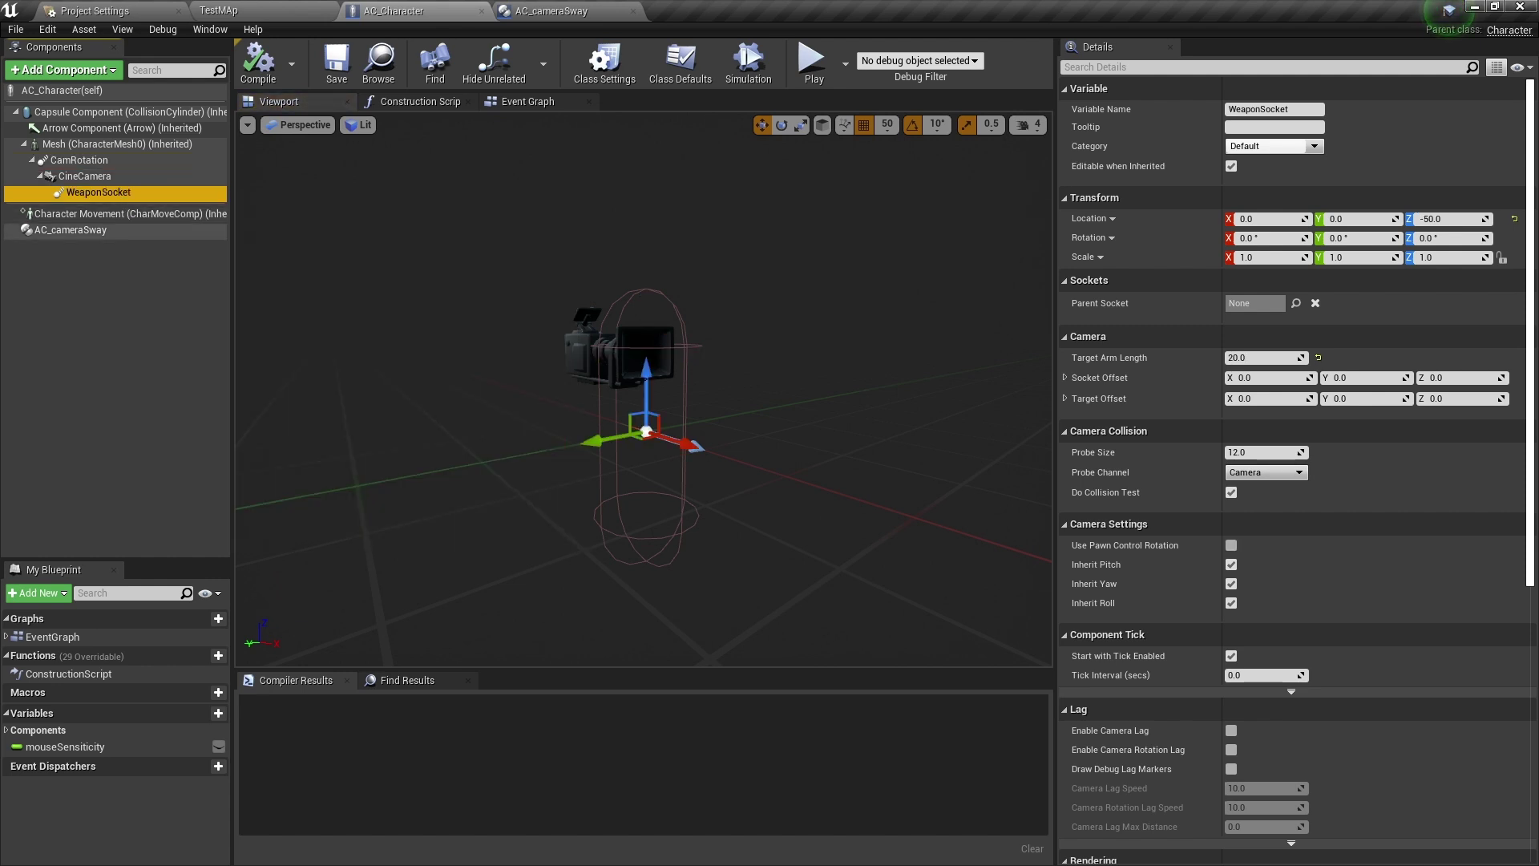
click(116, 372)
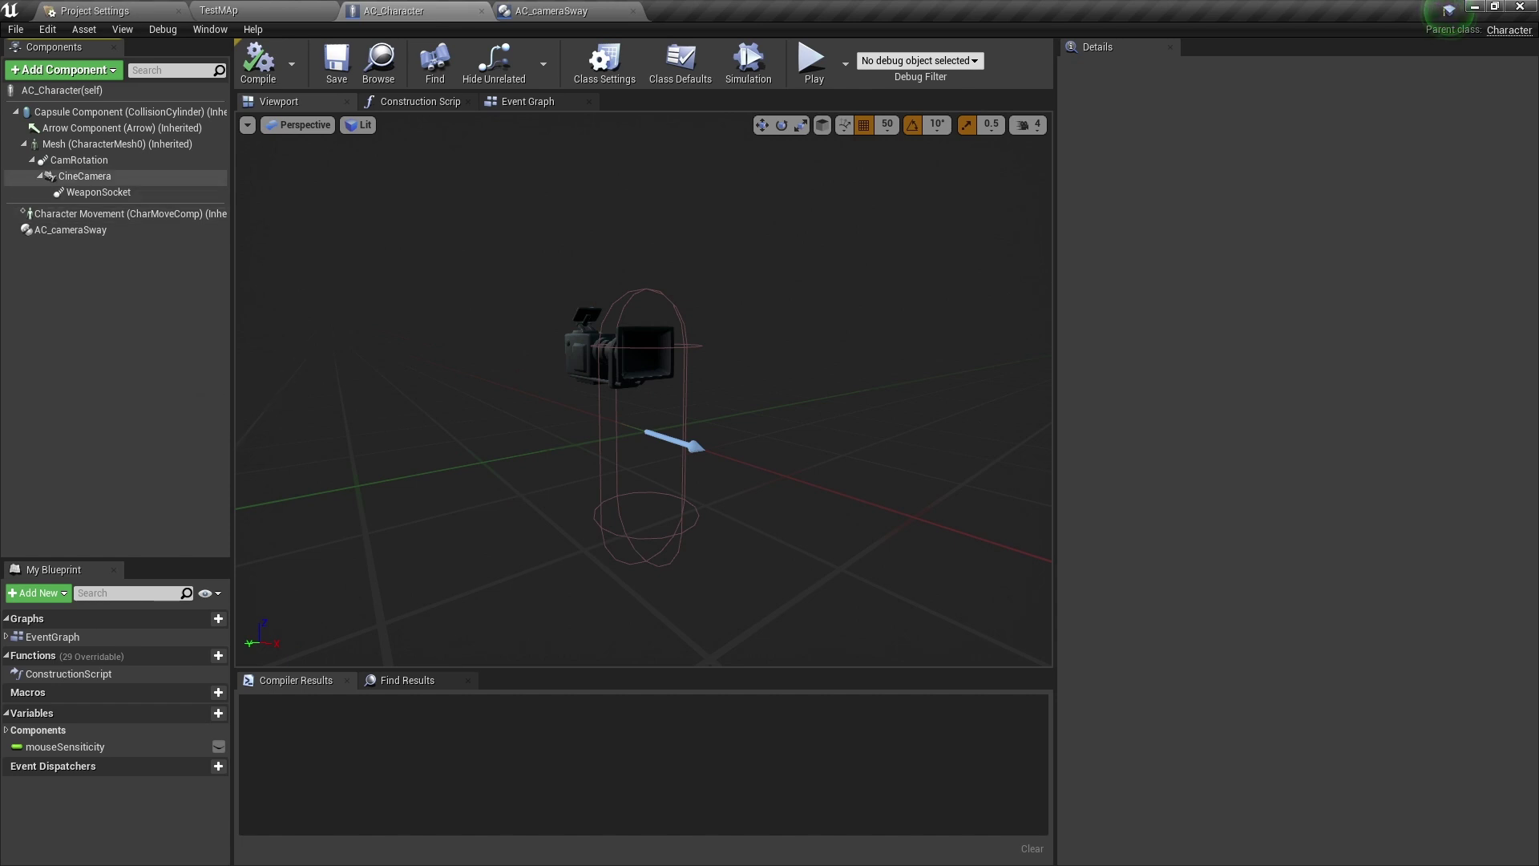
Add a Skeletal Mesh component under WeaponSocket and name it for the weapon
click(108, 192)
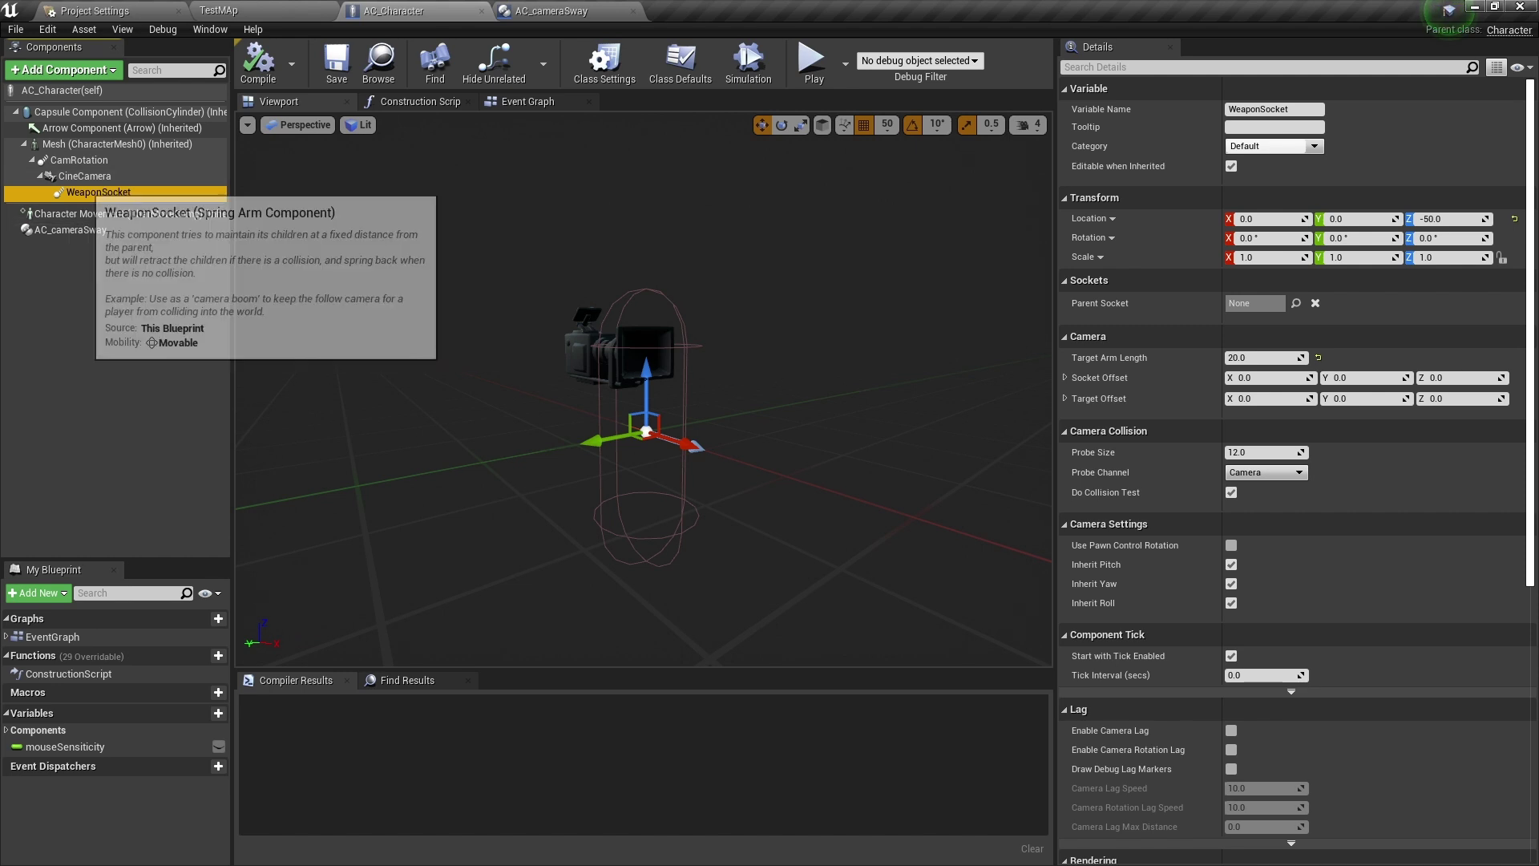
right_drag(644, 389, 545, 392)
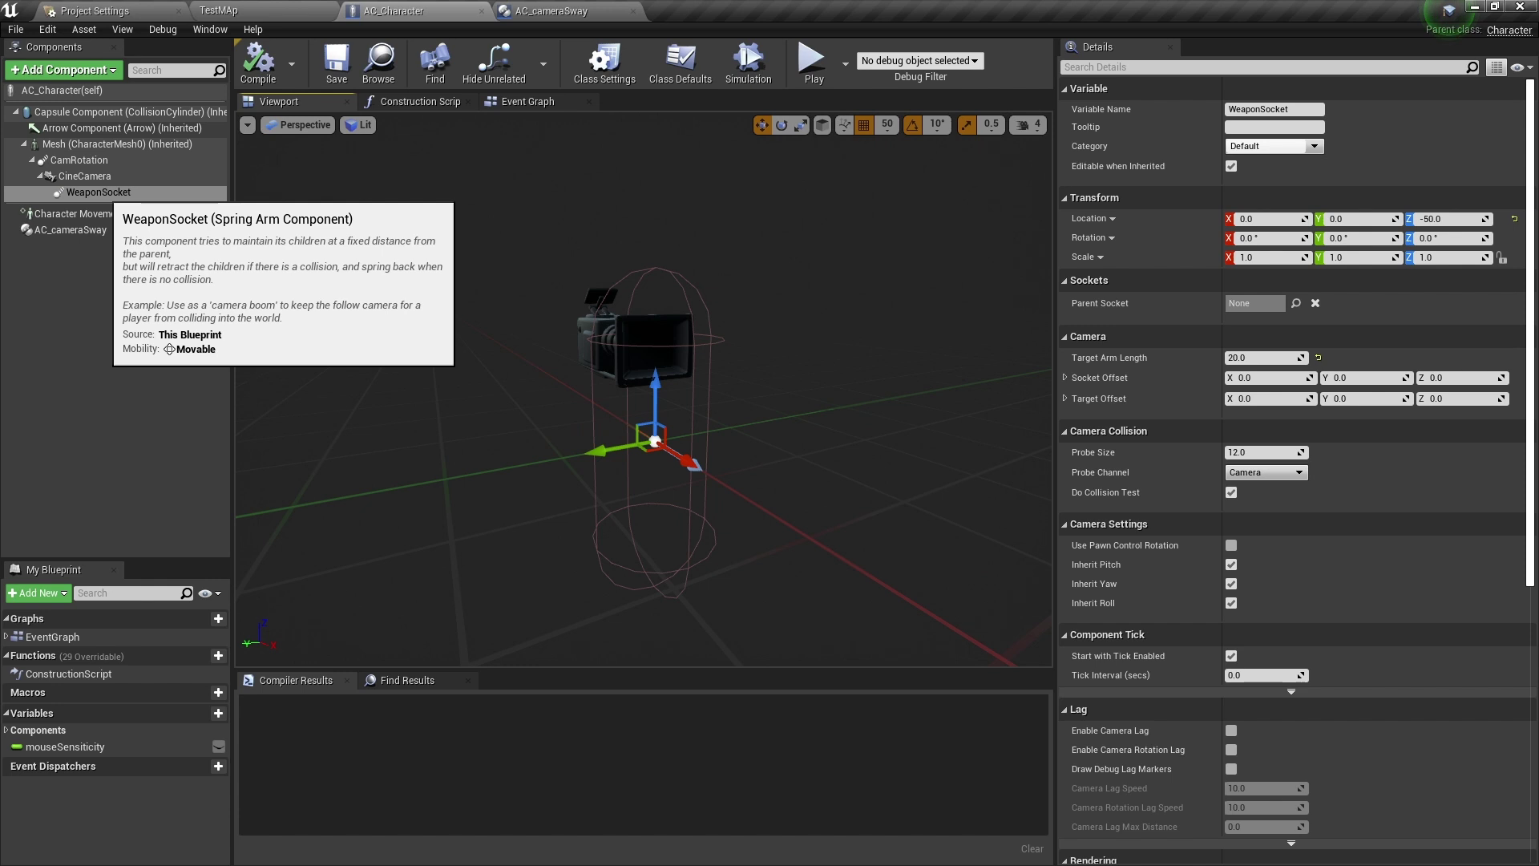
click(104, 195)
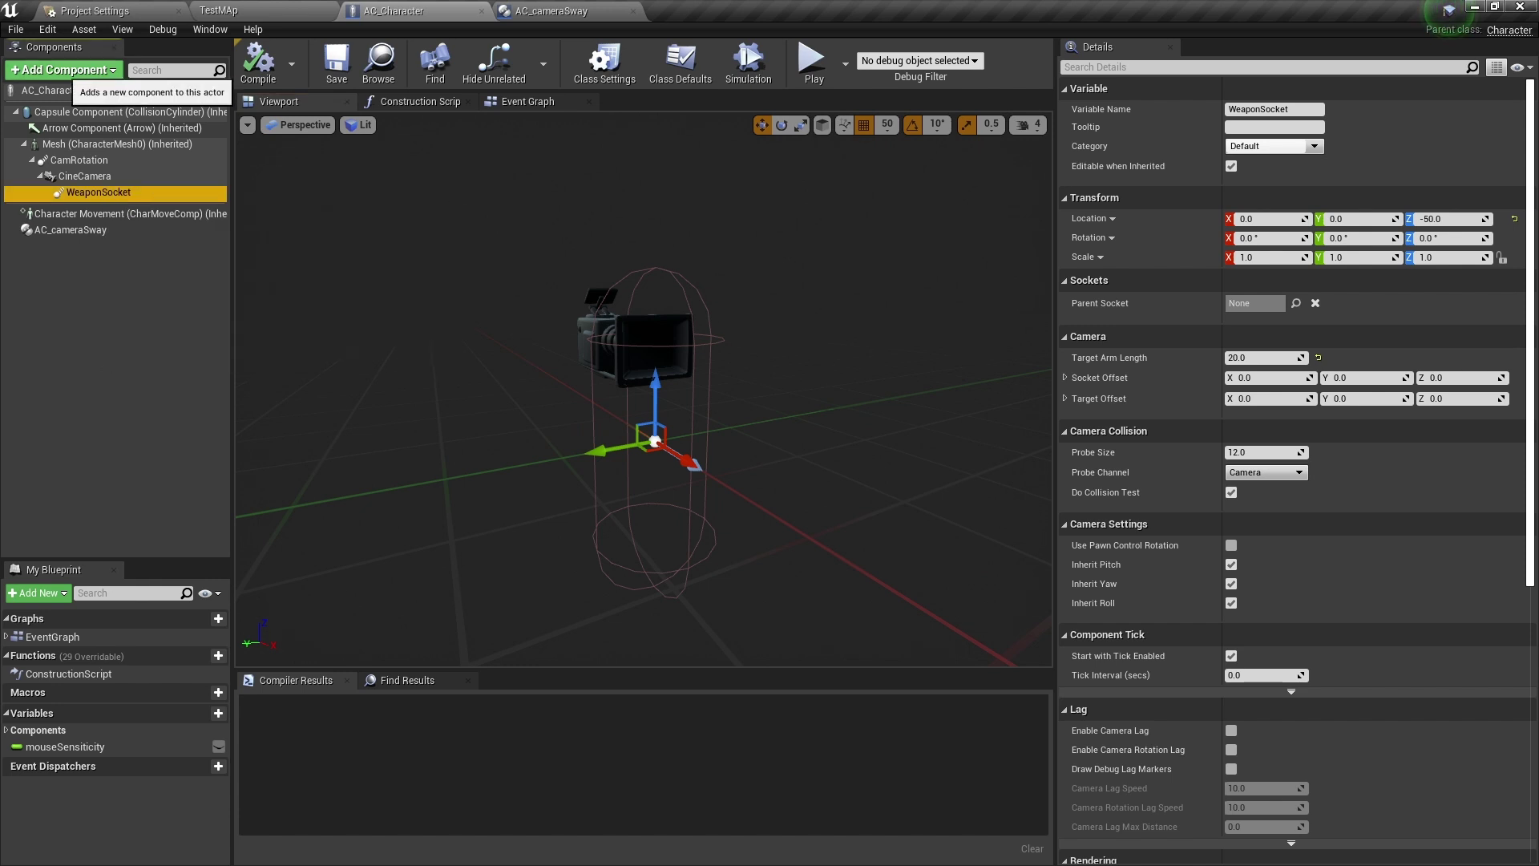
click(64, 70)
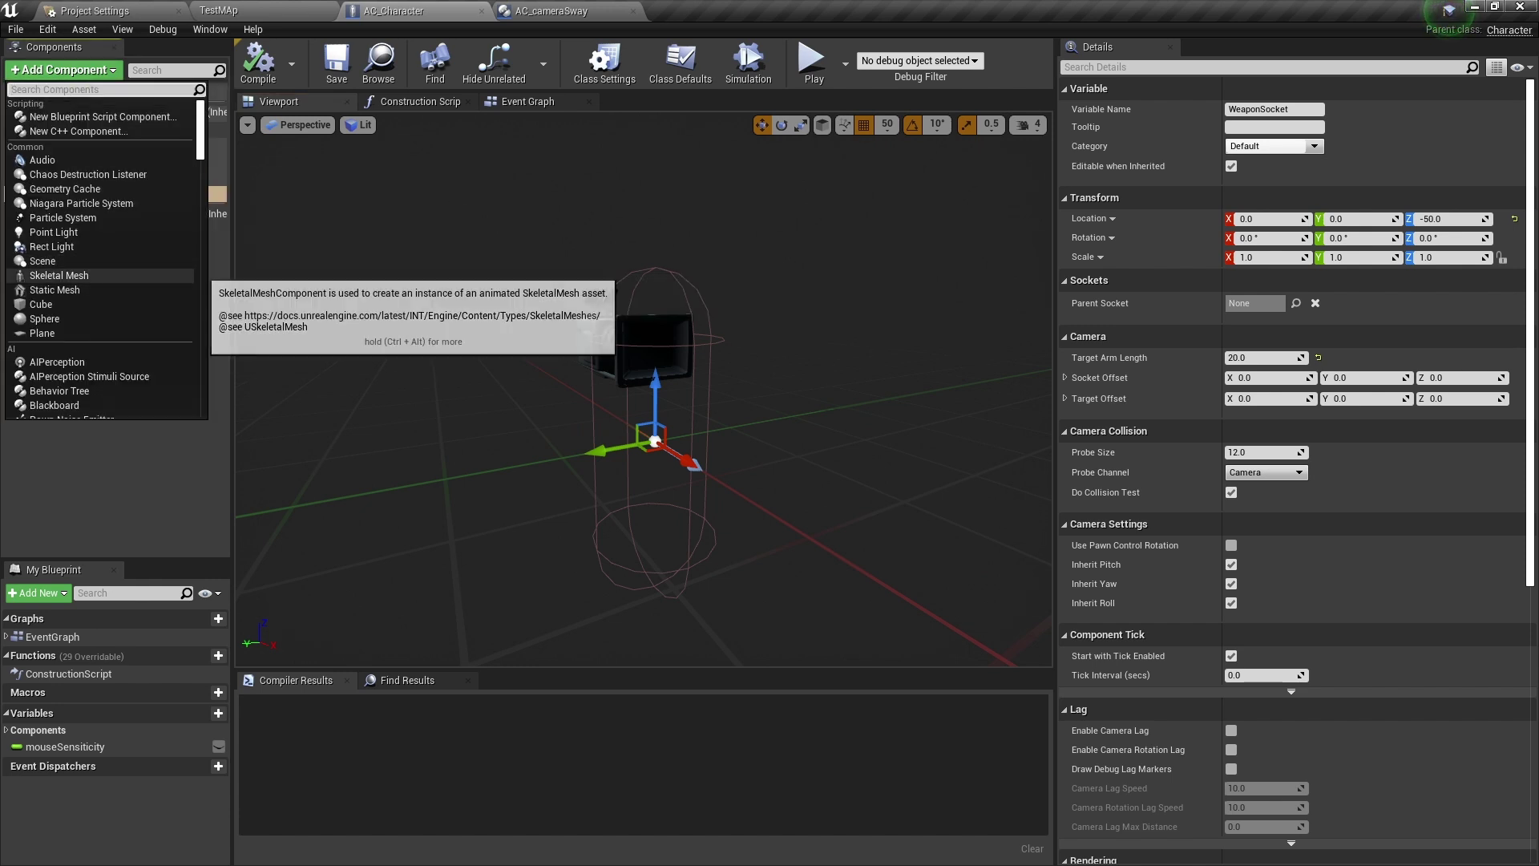
click(160, 275)
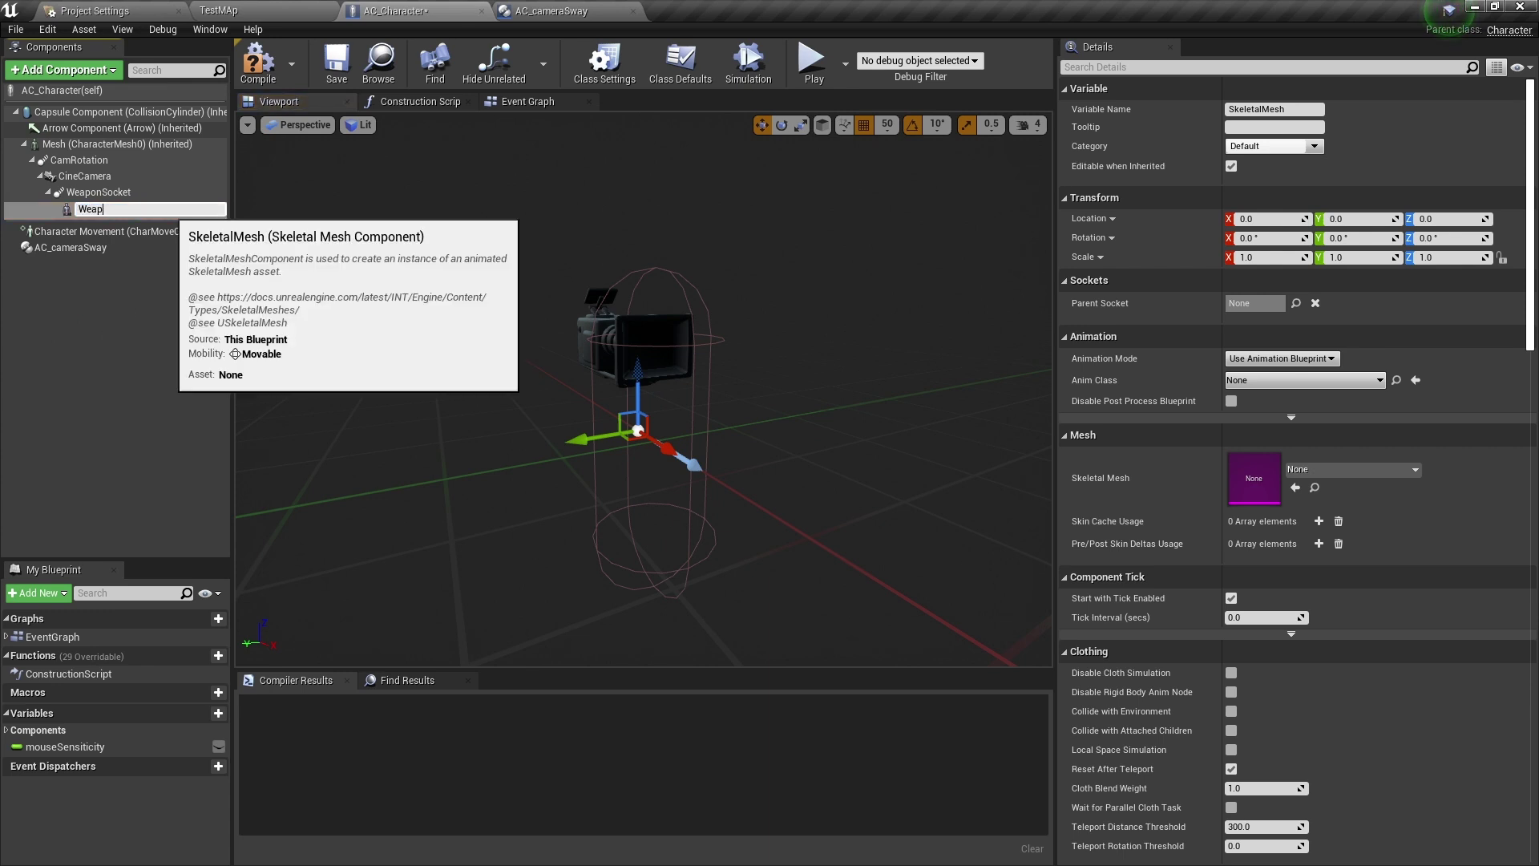
key(Return)
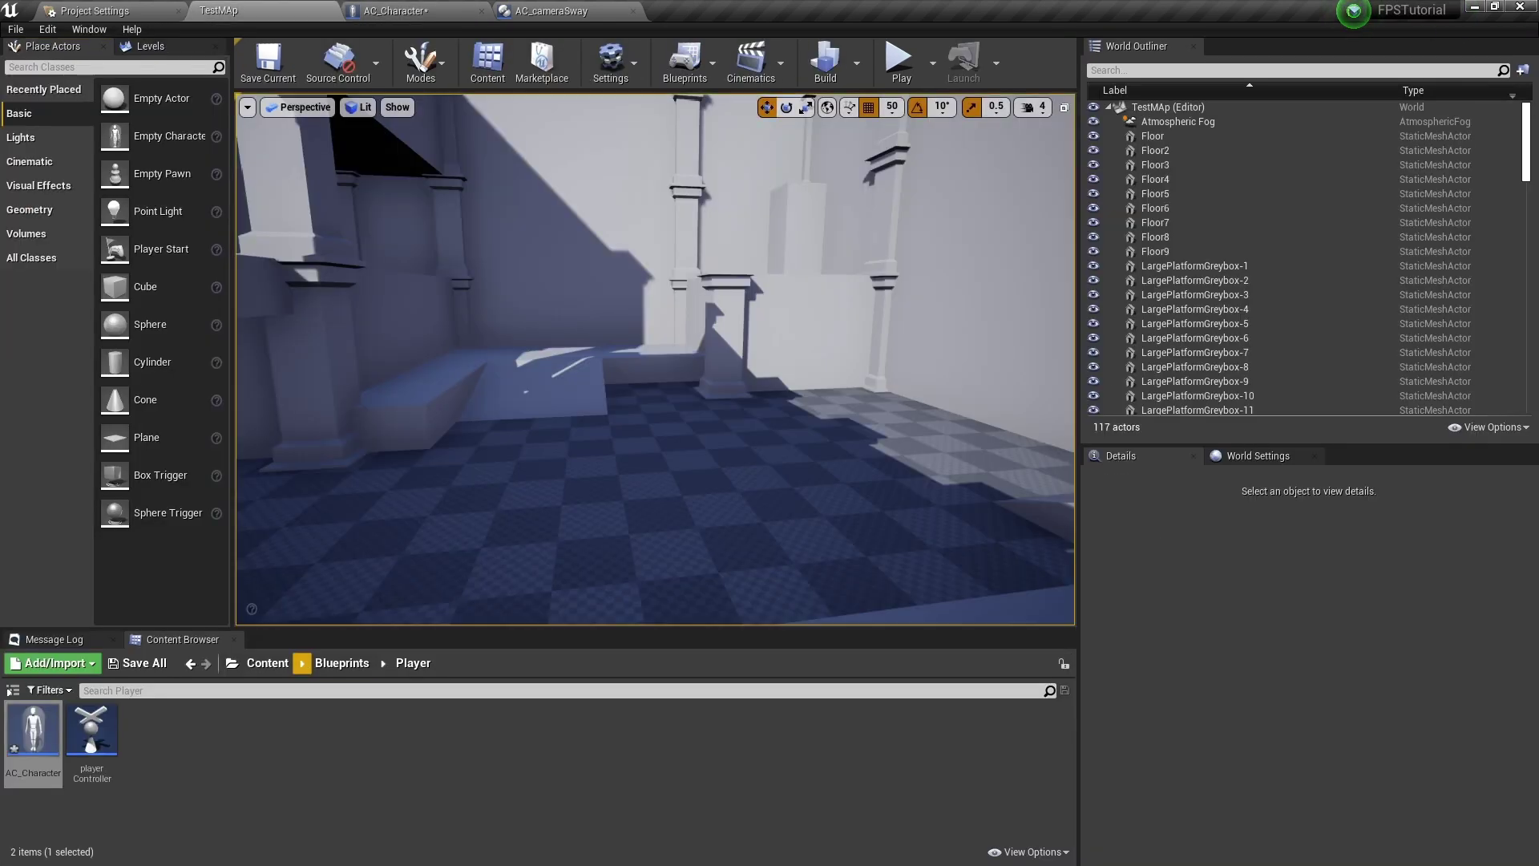
Open the SMG-N5 skeletal mesh from the Weapons/SMGs/N5 folder of the level's project content
click(267, 663)
double_click(326, 731)
double_click(32, 729)
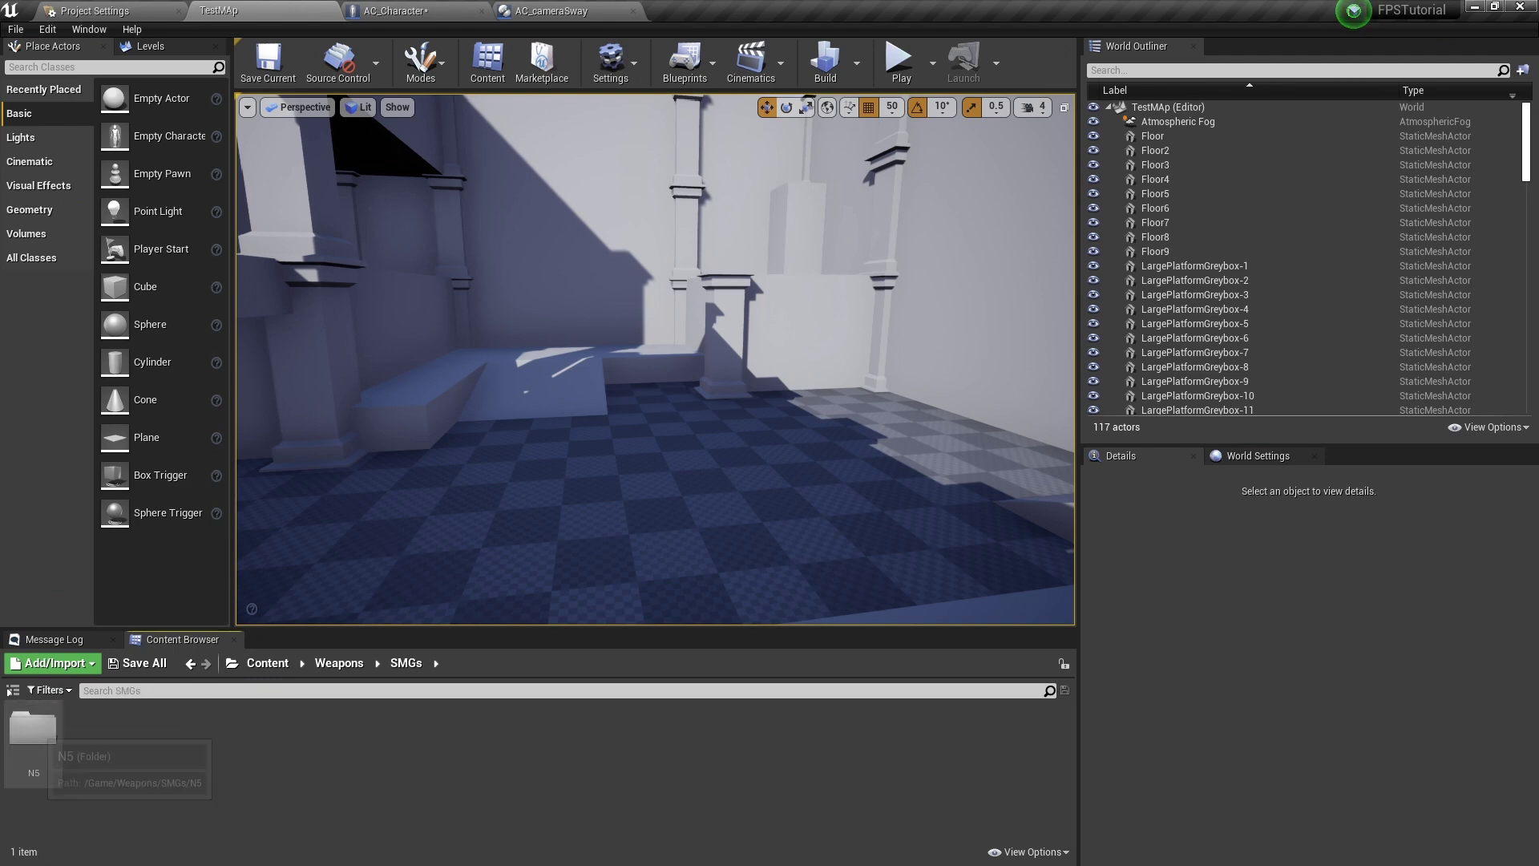
double_click(32, 729)
double_click(32, 730)
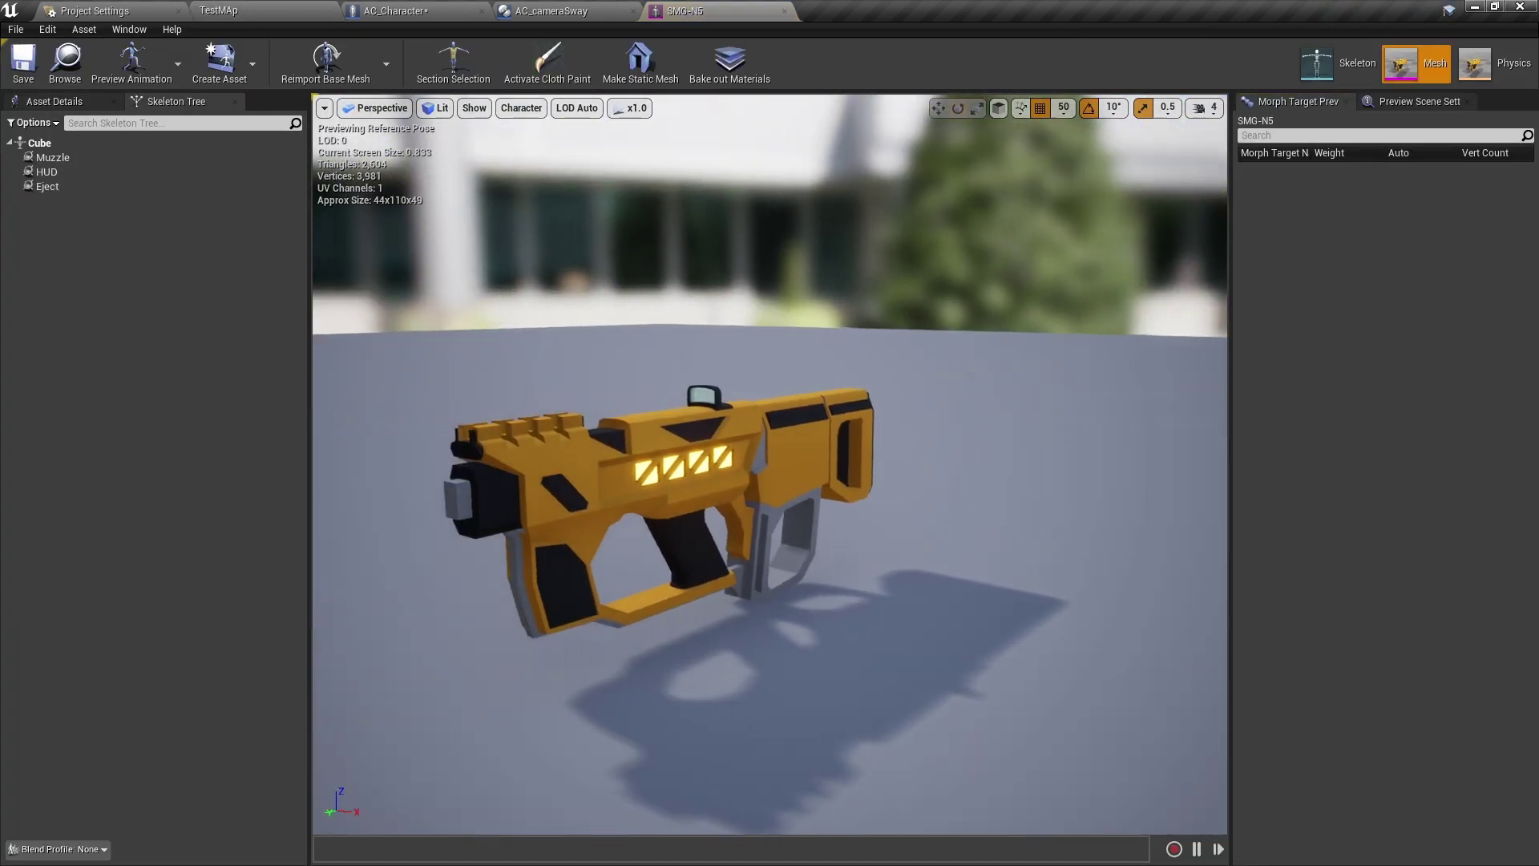
Inspect the placement of the Muzzle, HUD and Eject sockets in the SMG-N5 skeleton tree
click(50, 186)
click(51, 171)
click(52, 157)
click(52, 172)
click(52, 185)
click(45, 172)
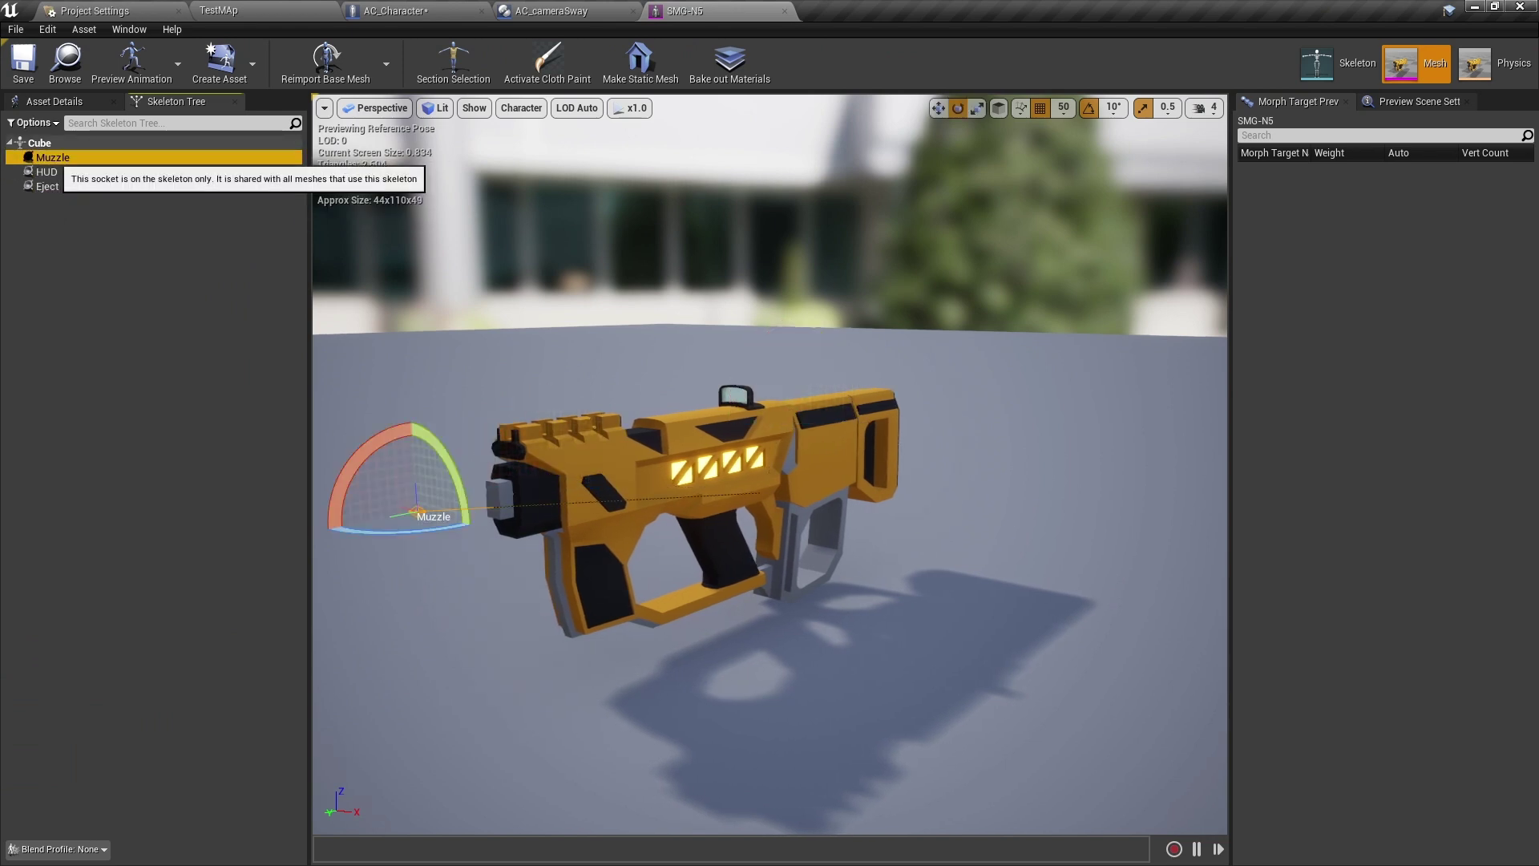
click(47, 186)
click(50, 157)
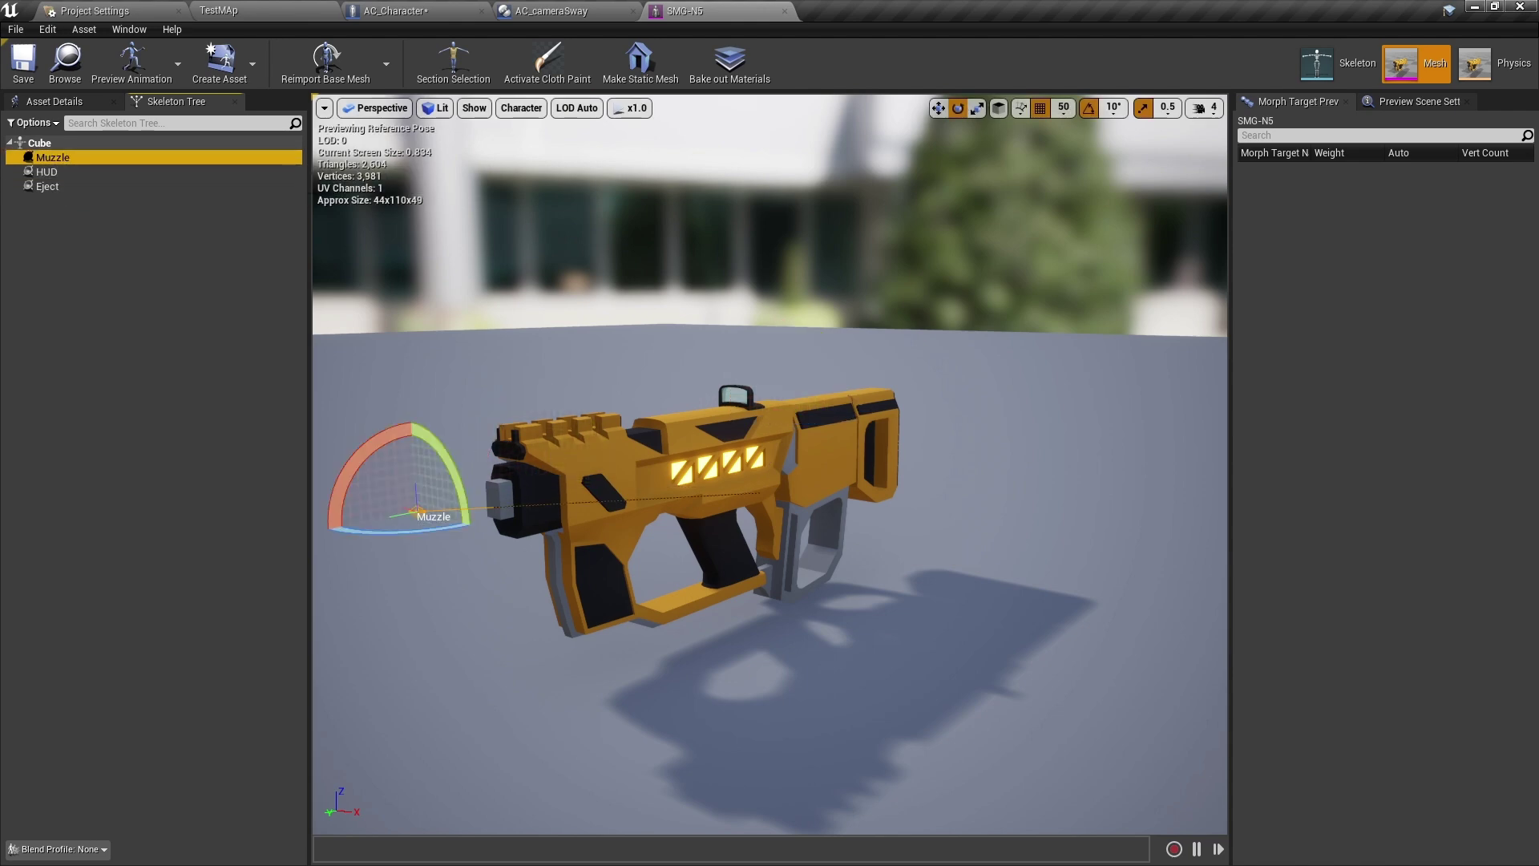
Assign the SMG-N5 skeletal mesh to the Weapon component of AC_Character
click(413, 10)
click(1353, 469)
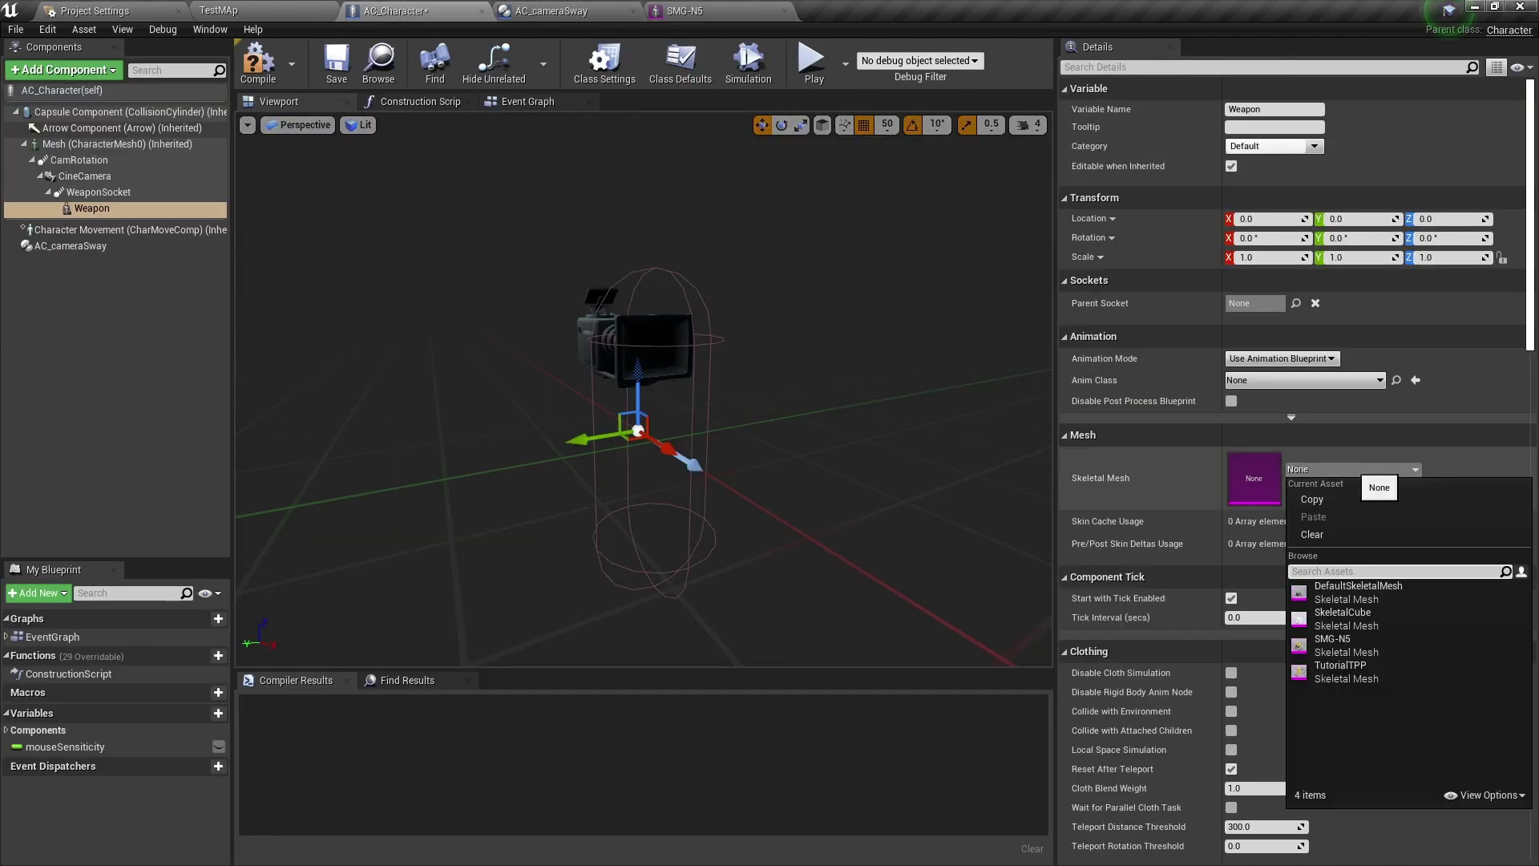
click(1347, 645)
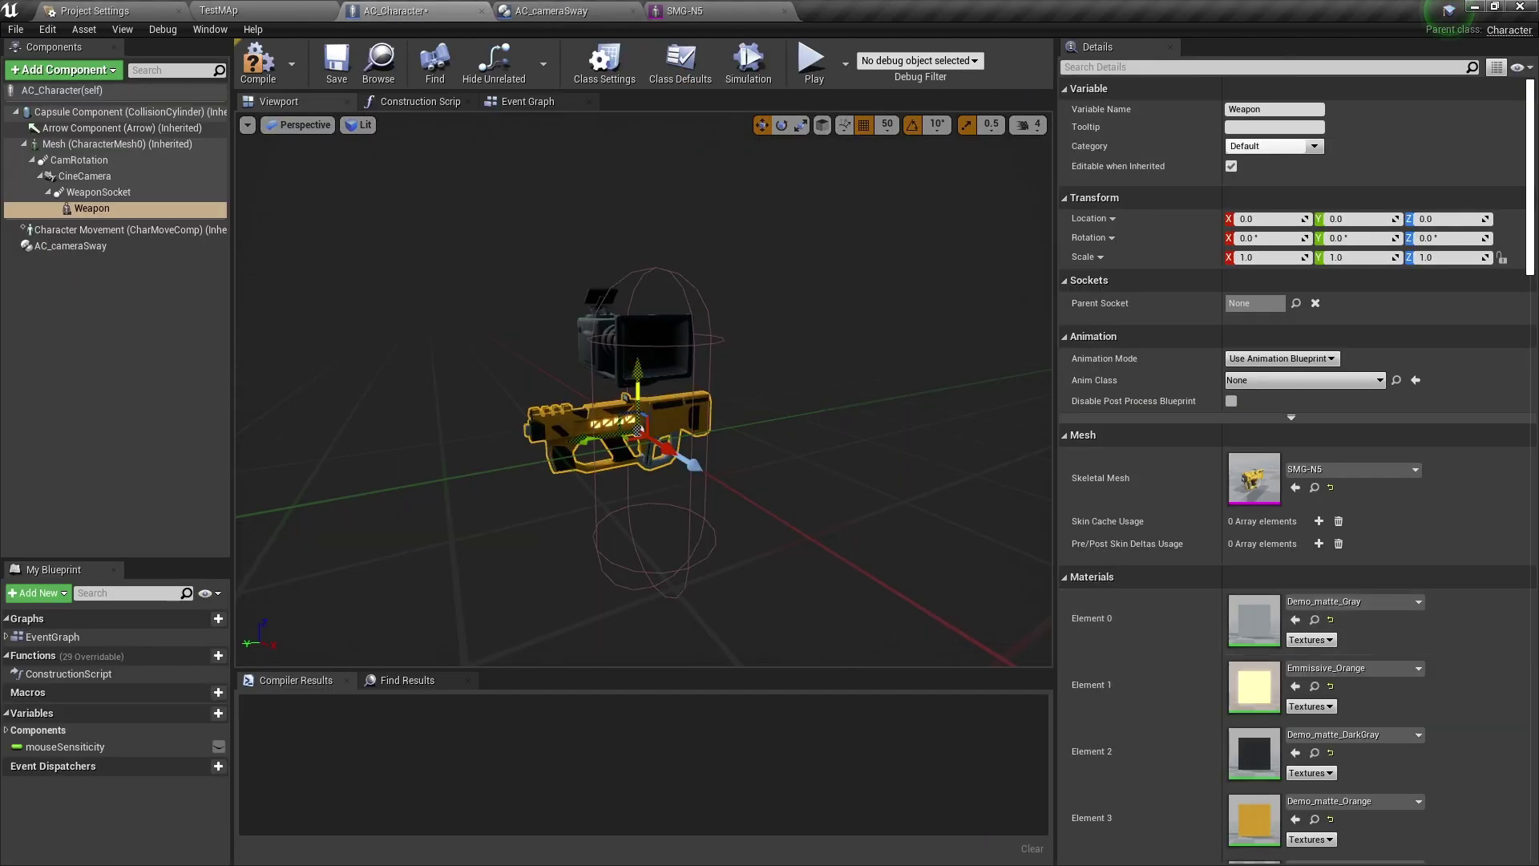
Rotate the Weapon component -90 degrees about Z so the gun points in the character's forward direction
alt+drag(694, 409, 601, 404)
right_drag(644, 389, 809, 409)
right_drag(643, 389, 489, 401)
click(781, 125)
drag(726, 519, 775, 446)
Move the weapon in front of the camera using a grid snap of 10, to about X 40, Y 20, Z 20
click(761, 125)
right_drag(782, 448, 758, 448)
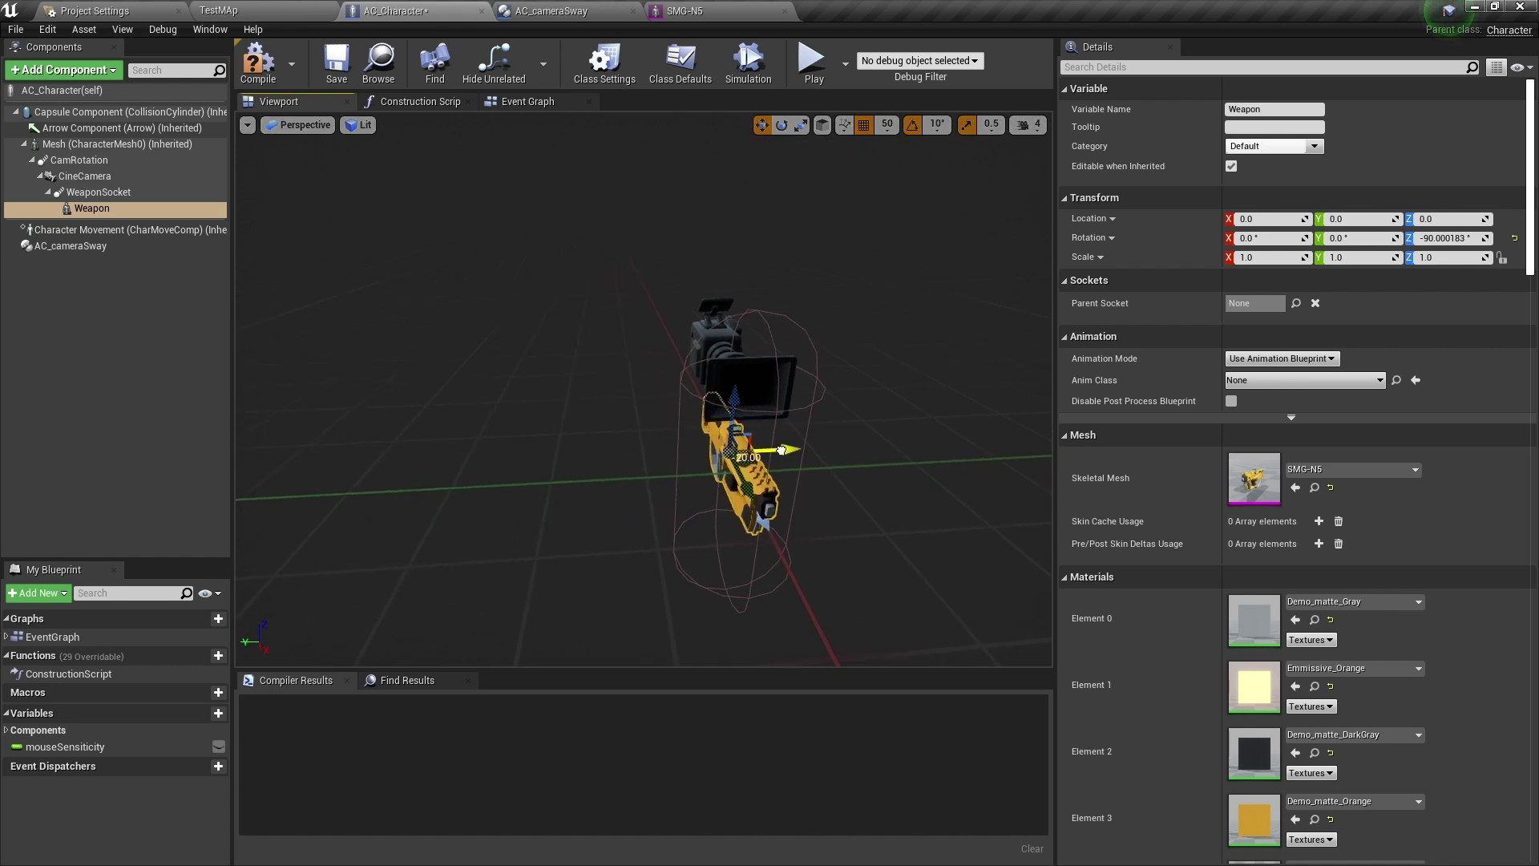
drag(782, 449, 736, 454)
click(886, 124)
click(895, 193)
right_drag(762, 553, 697, 553)
drag(625, 476, 667, 476)
right_drag(666, 476, 761, 493)
drag(425, 566, 553, 563)
right_drag(553, 561, 377, 561)
drag(477, 555, 474, 481)
right_drag(474, 481, 561, 481)
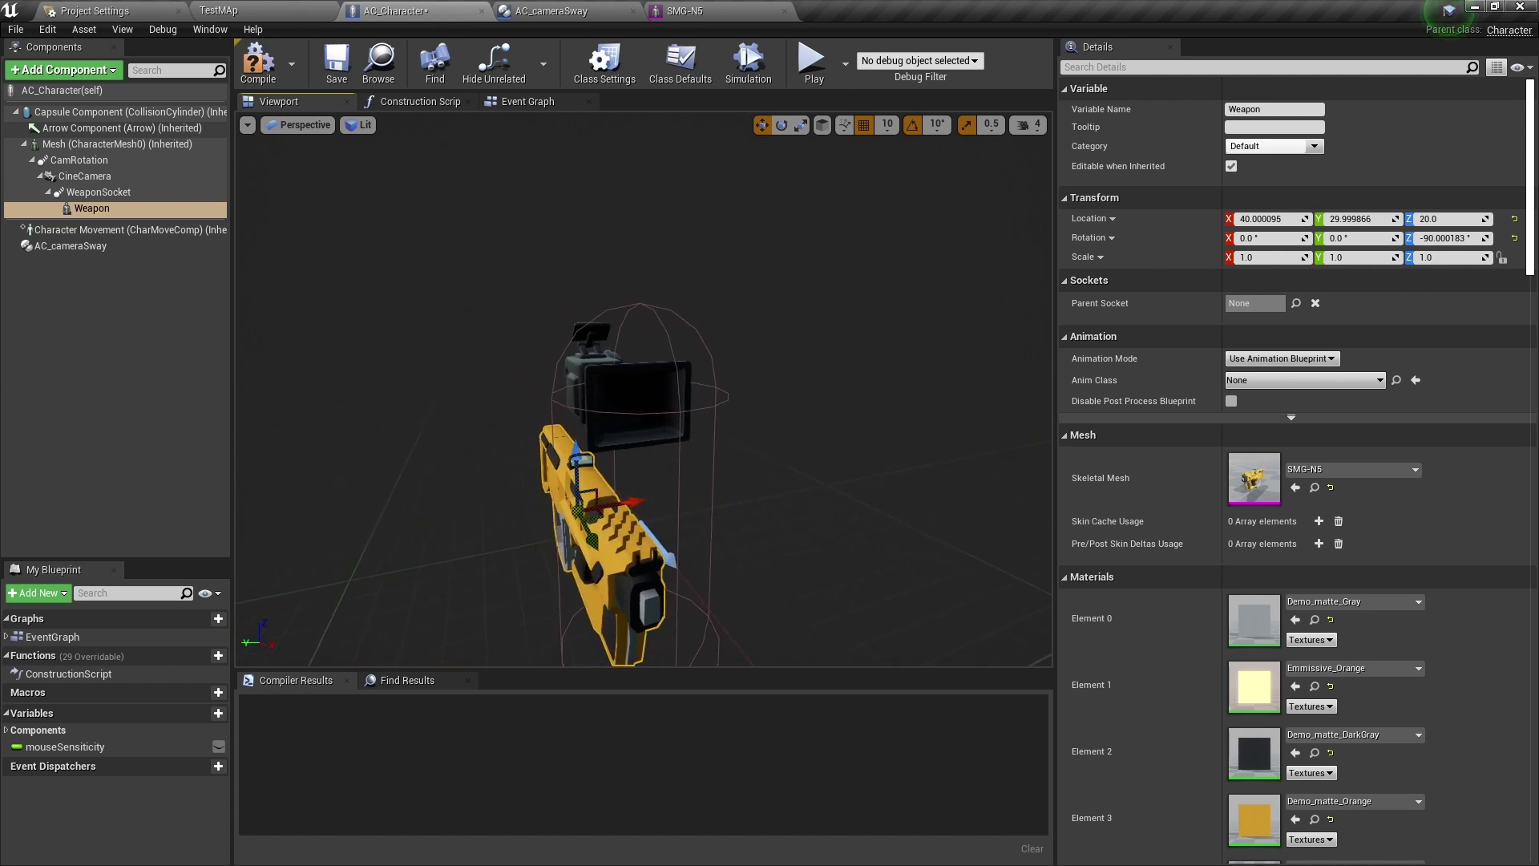
drag(638, 502, 675, 502)
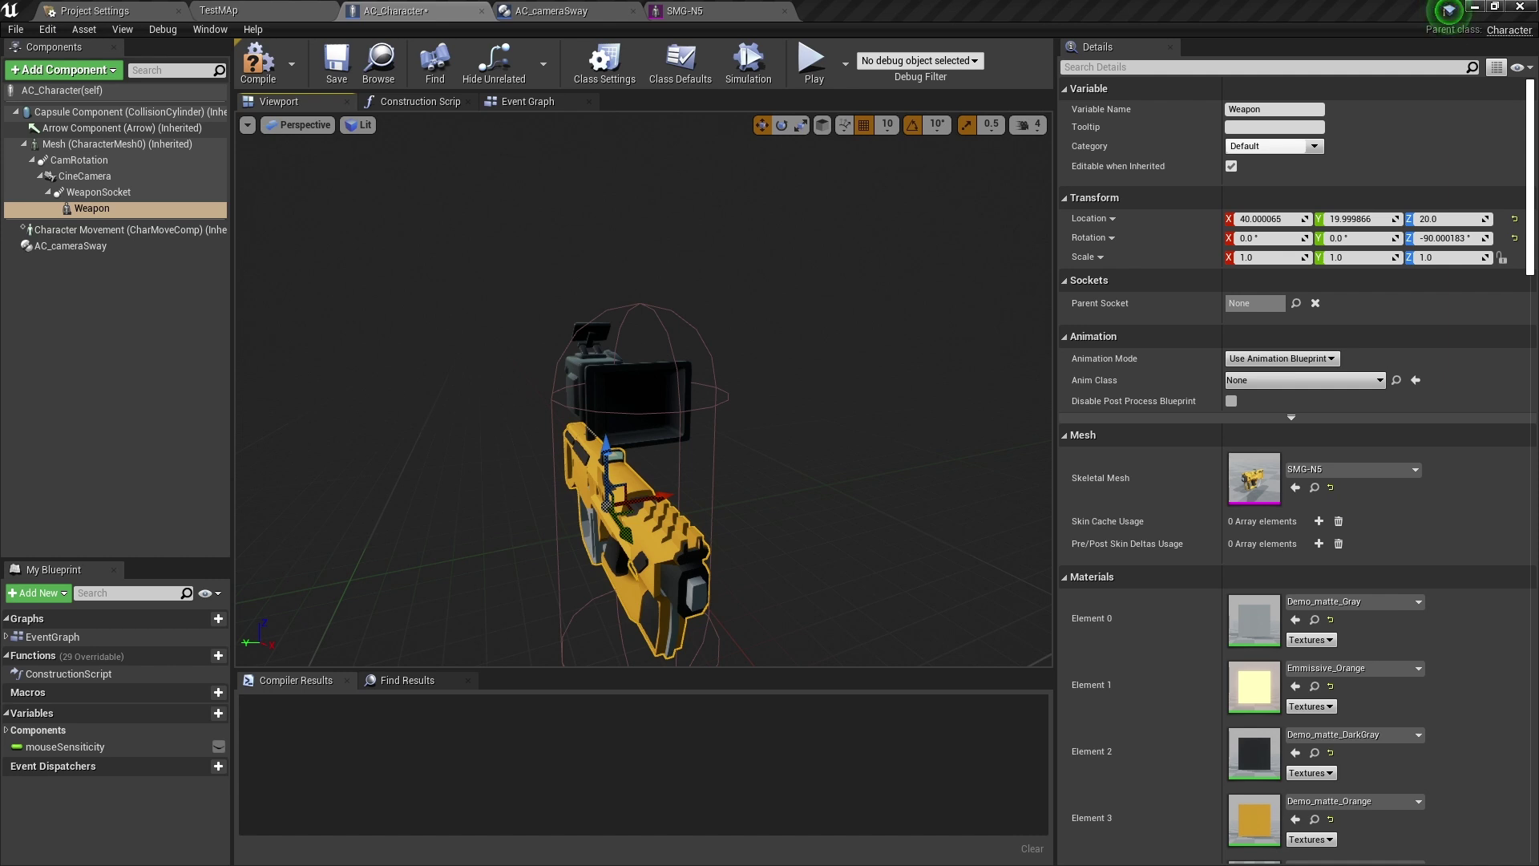
right_drag(641, 401, 605, 408)
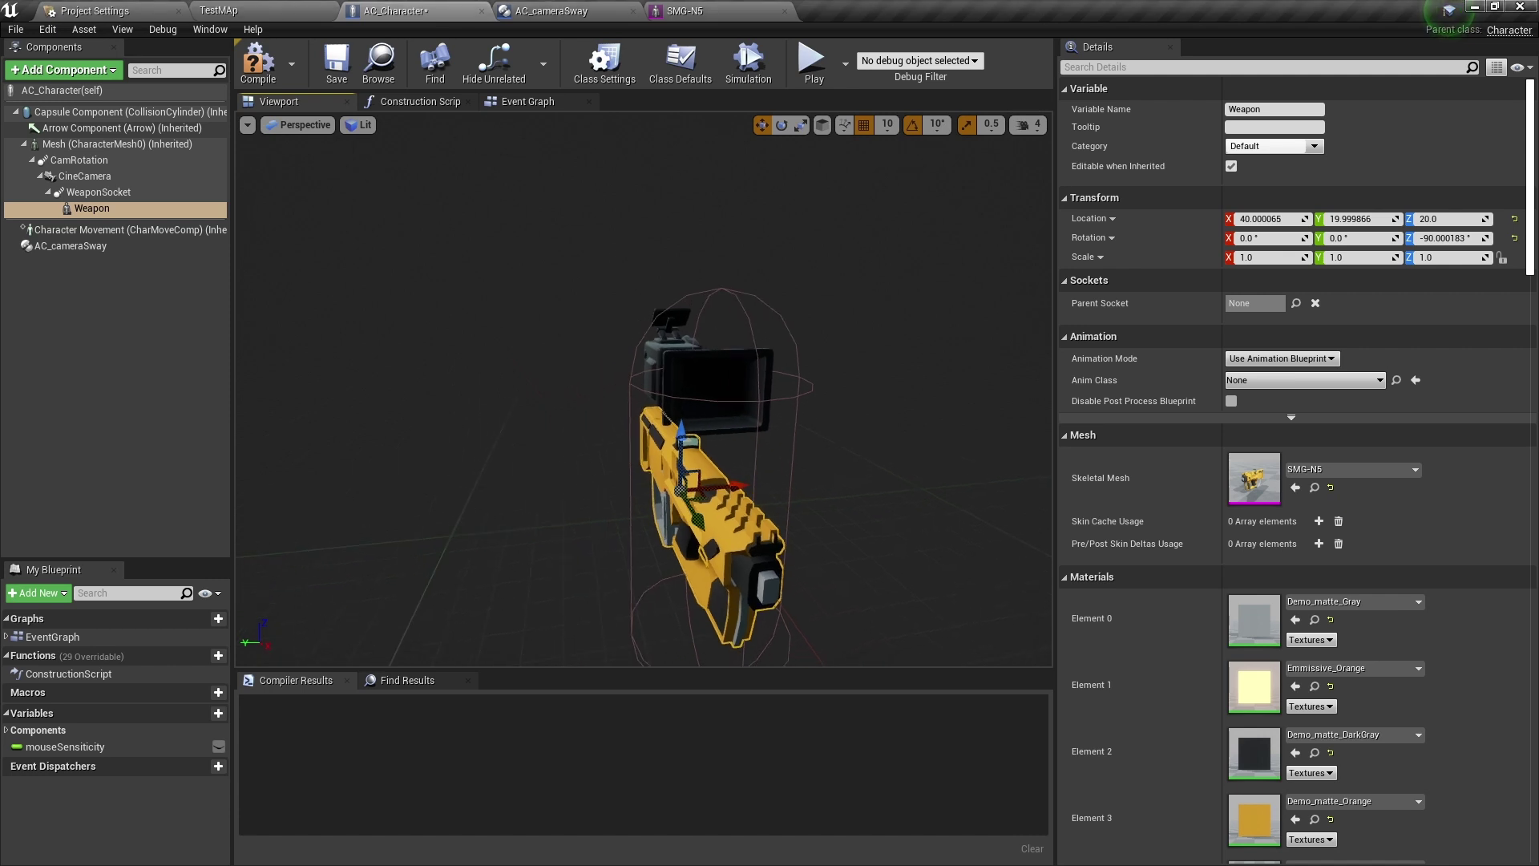
Set the Weapon component's location to X 67, Y 20 and Z 30
click(1270, 219)
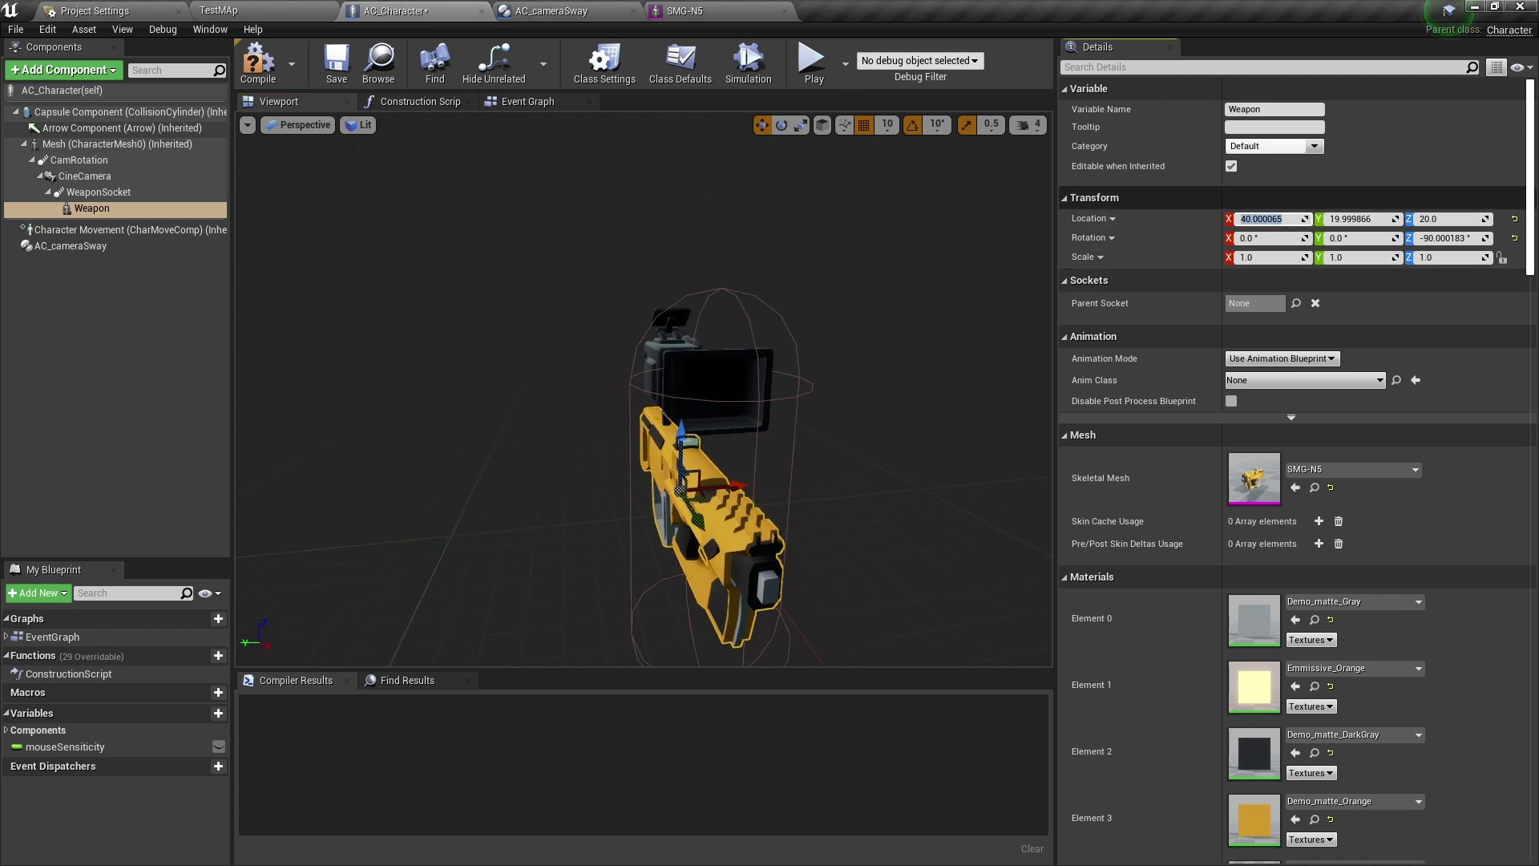
text(67)
key(Return)
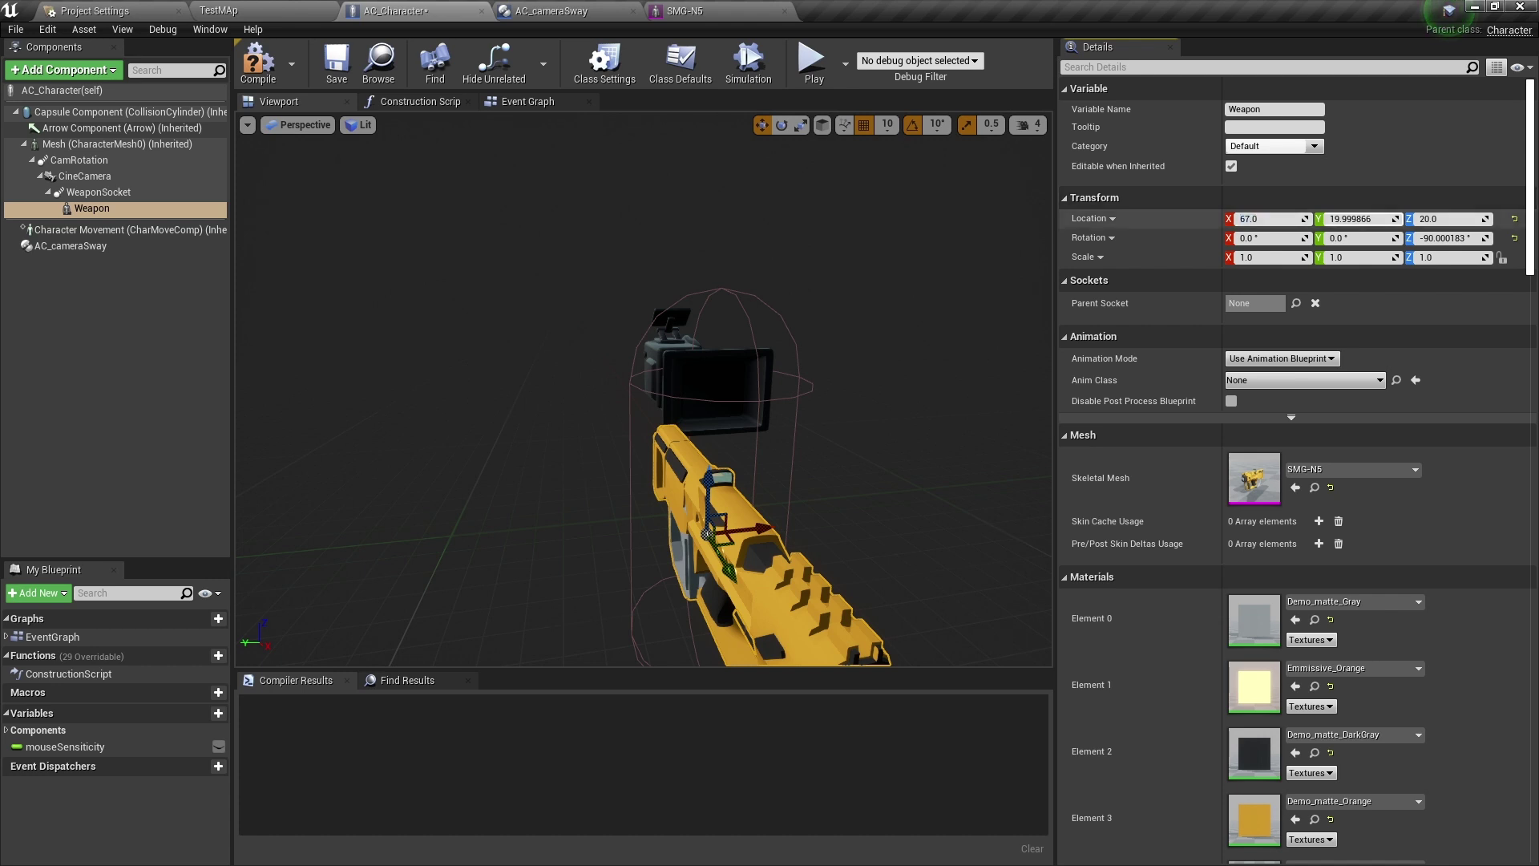
click(1360, 219)
text(20)
key(Return)
key(Tab)
text(30)
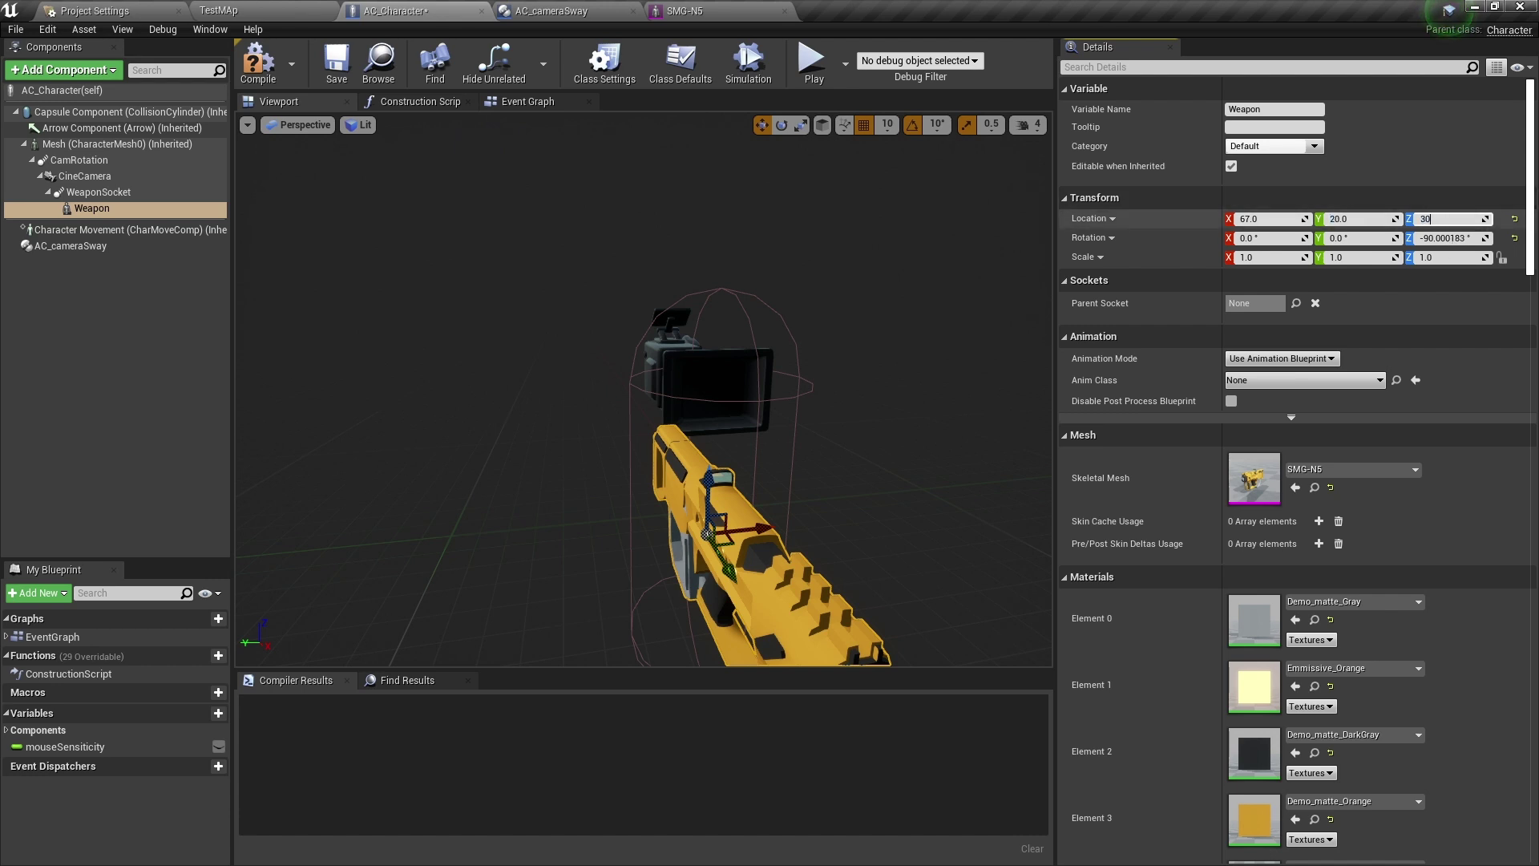
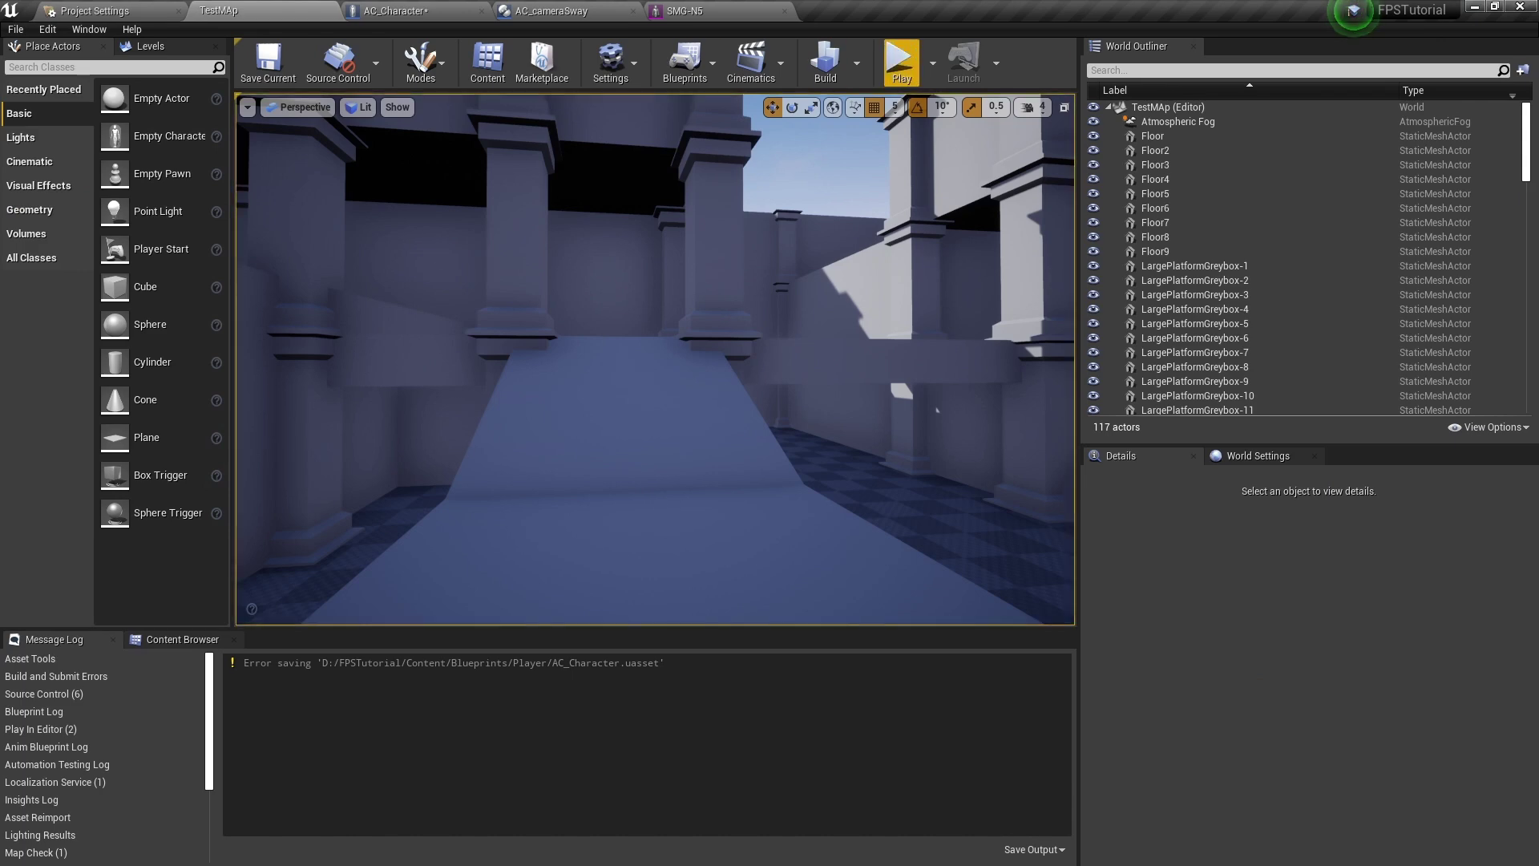
End the play session in TestMAp, then lower the Weapon component to Z 20 and save AC_Character
key(w)
key(Escape)
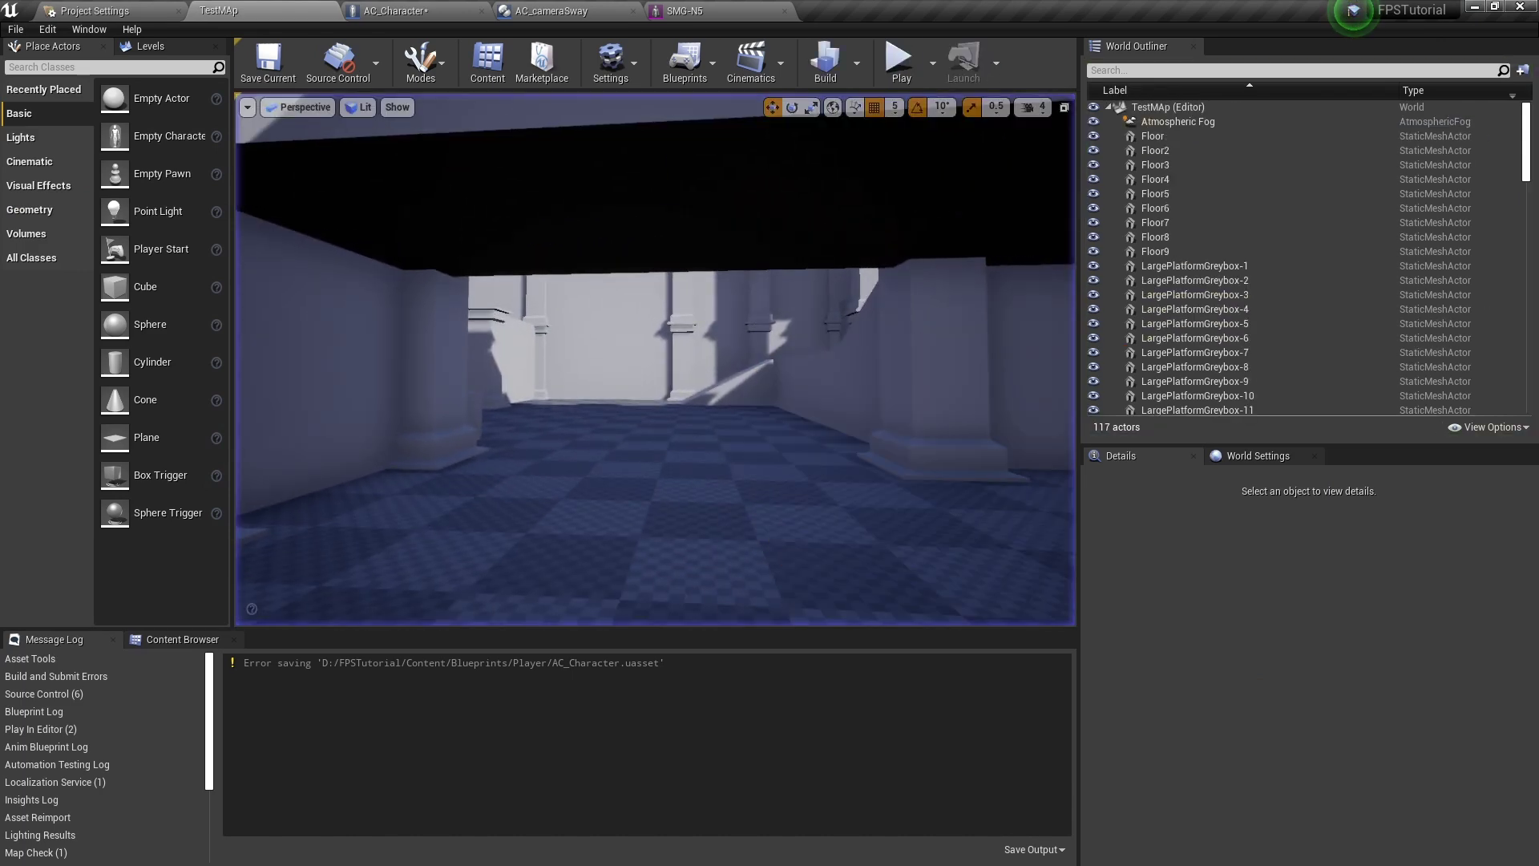
right_drag(644, 389, 721, 369)
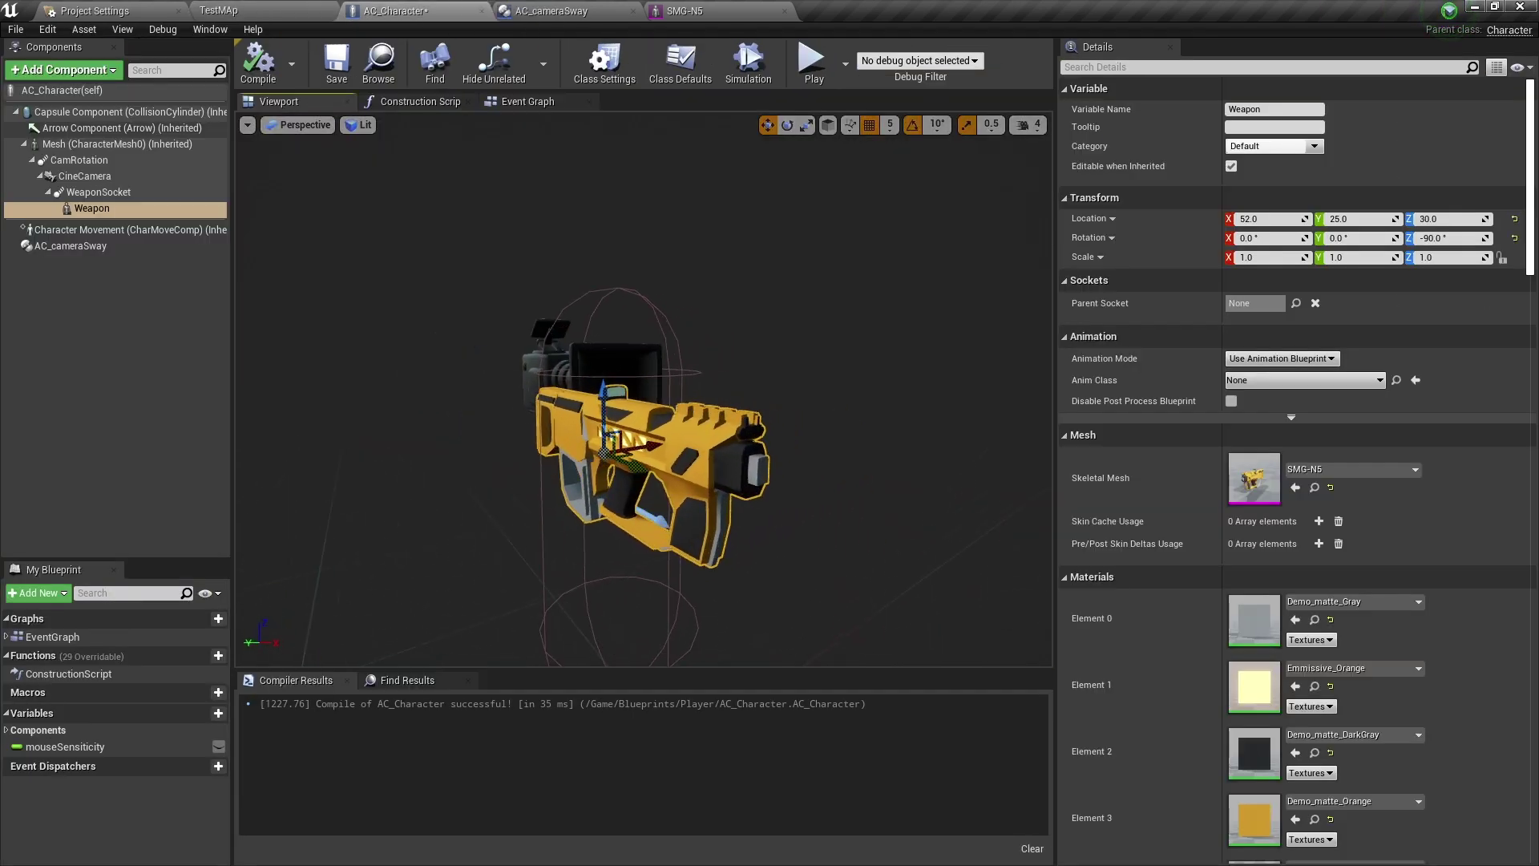
drag(602, 389, 602, 417)
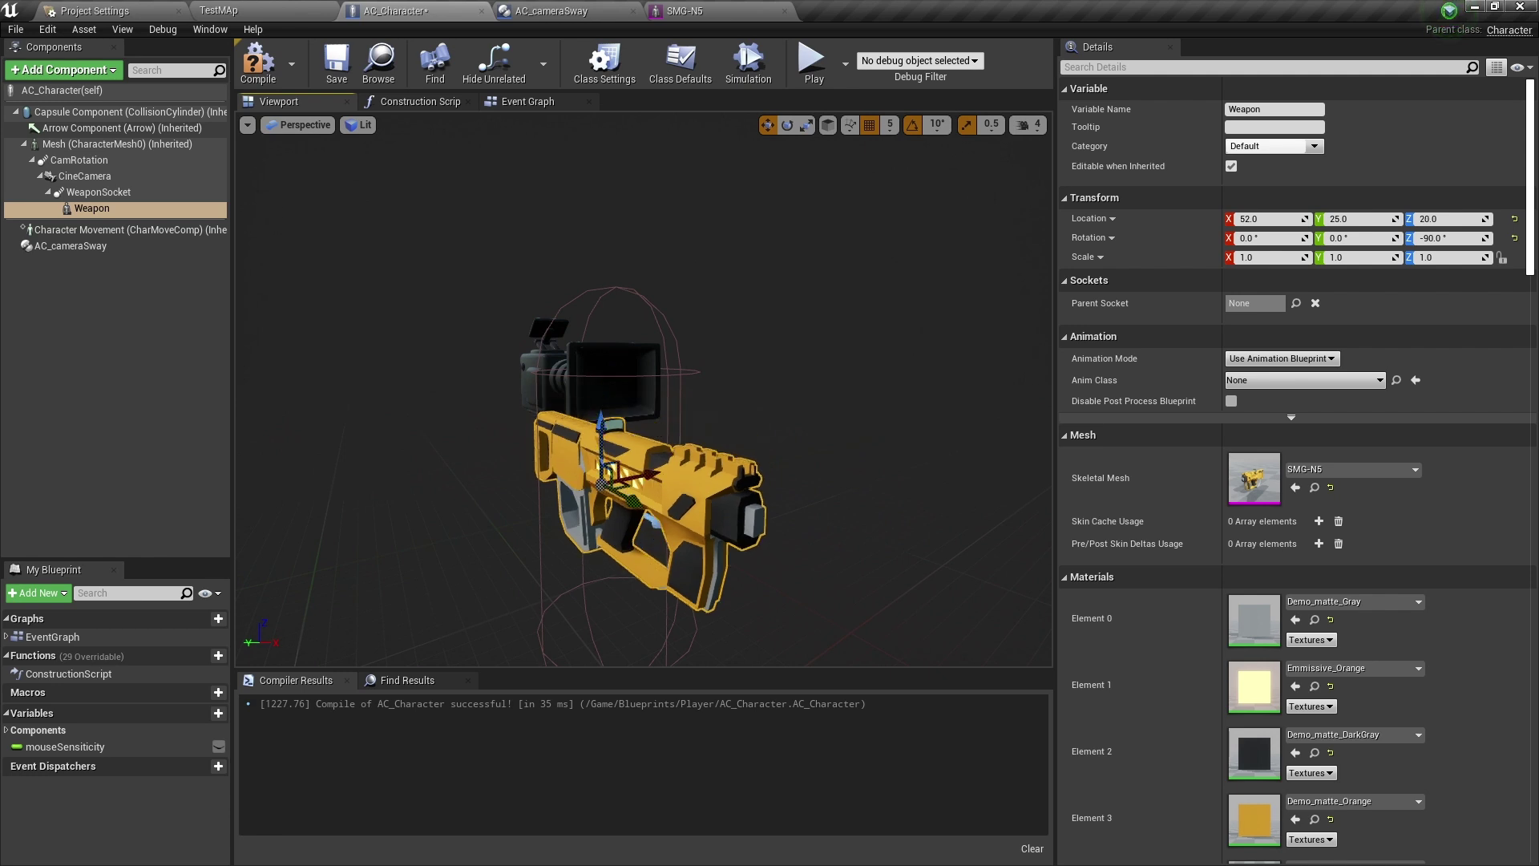
click(337, 69)
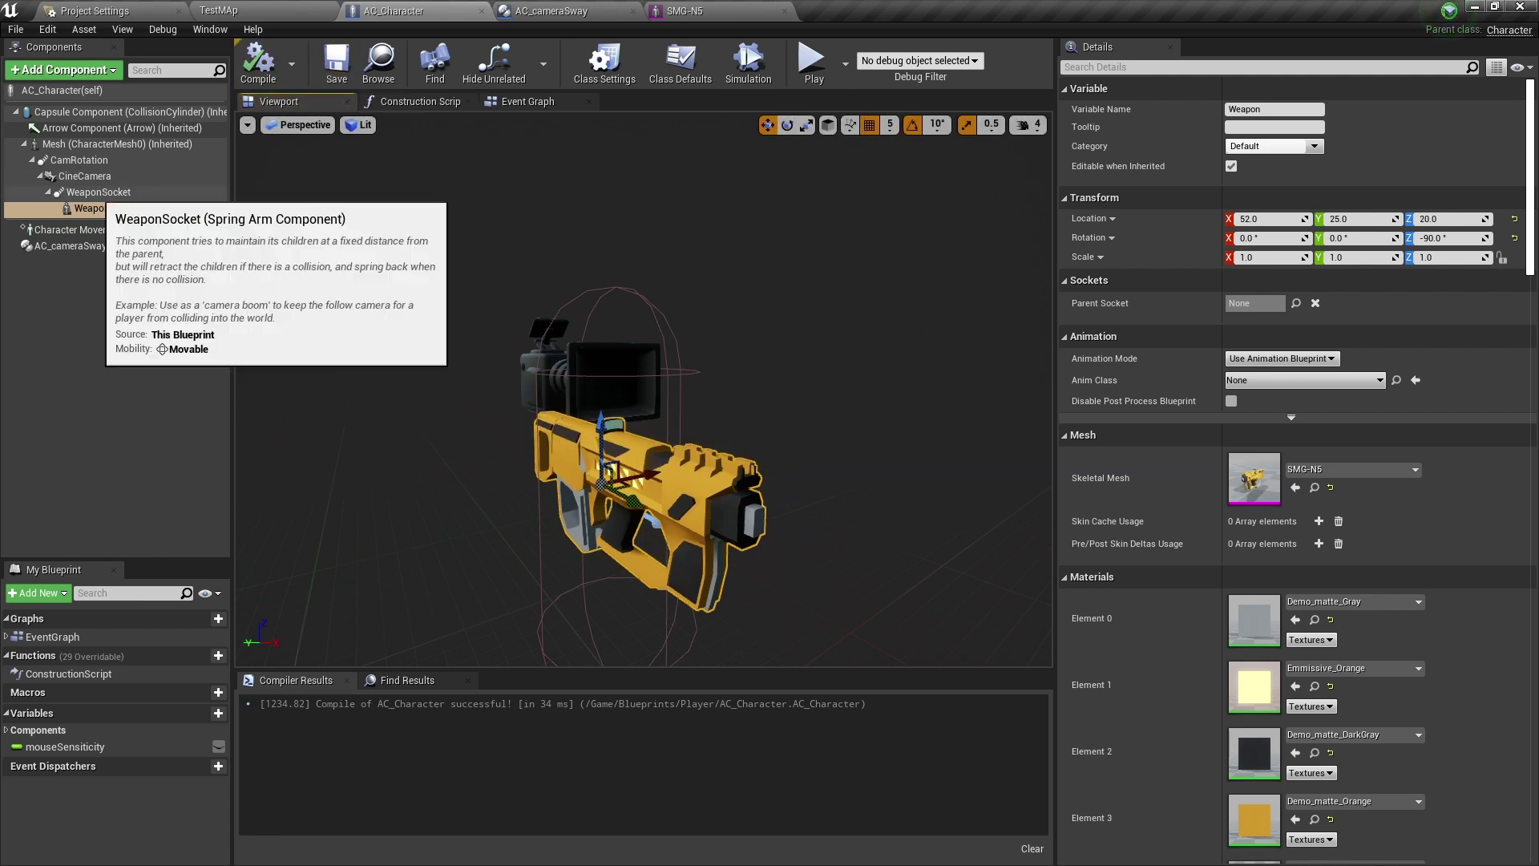
Examine the WeaponSocket spring arm's pivot in relation to the weapon and the camera
click(97, 192)
right_drag(644, 389, 312, 385)
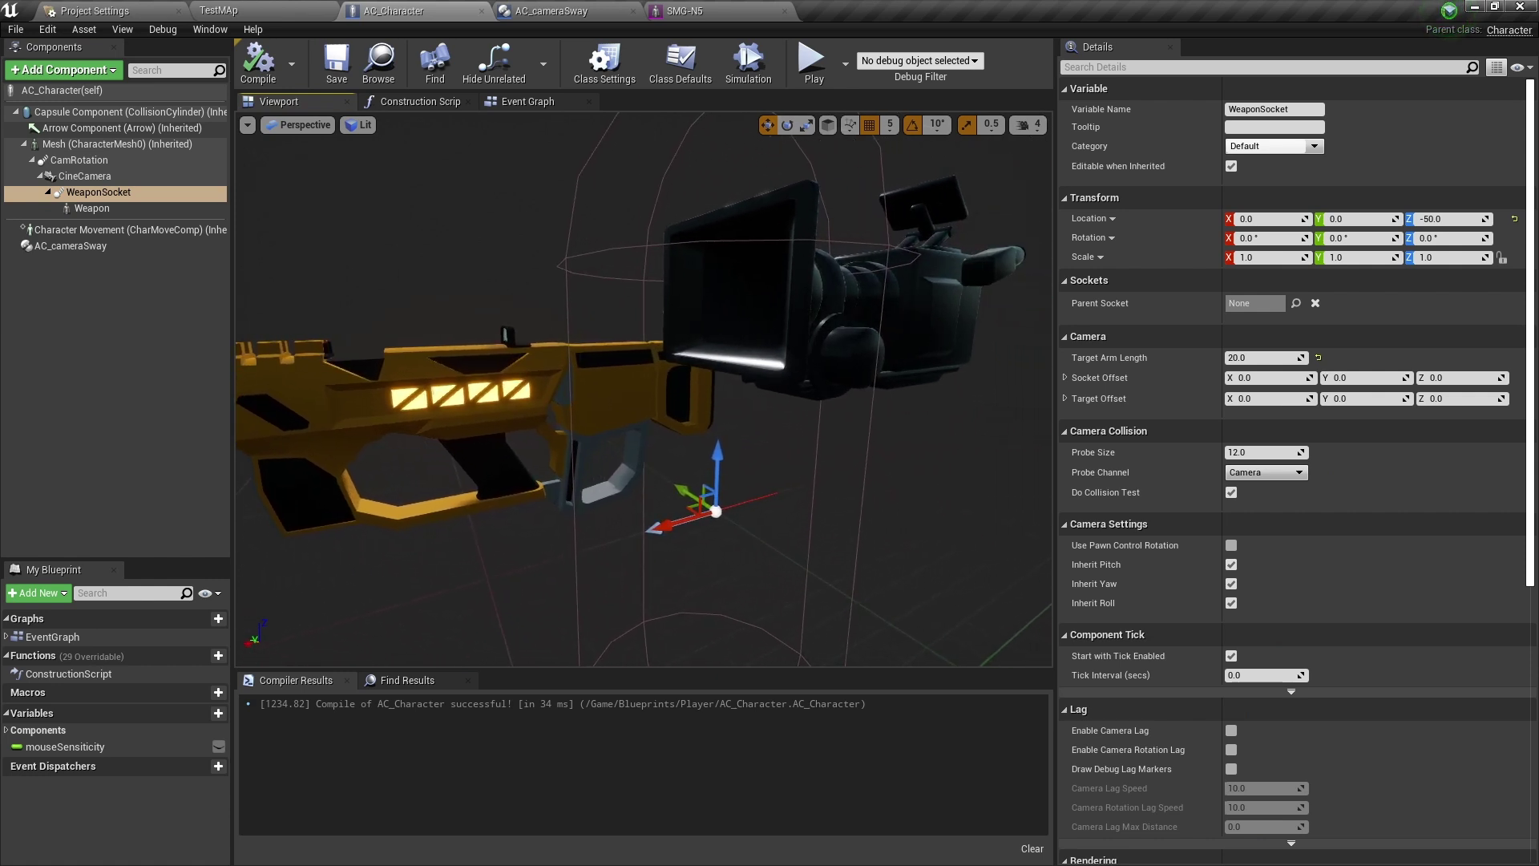
right_drag(644, 388, 754, 401)
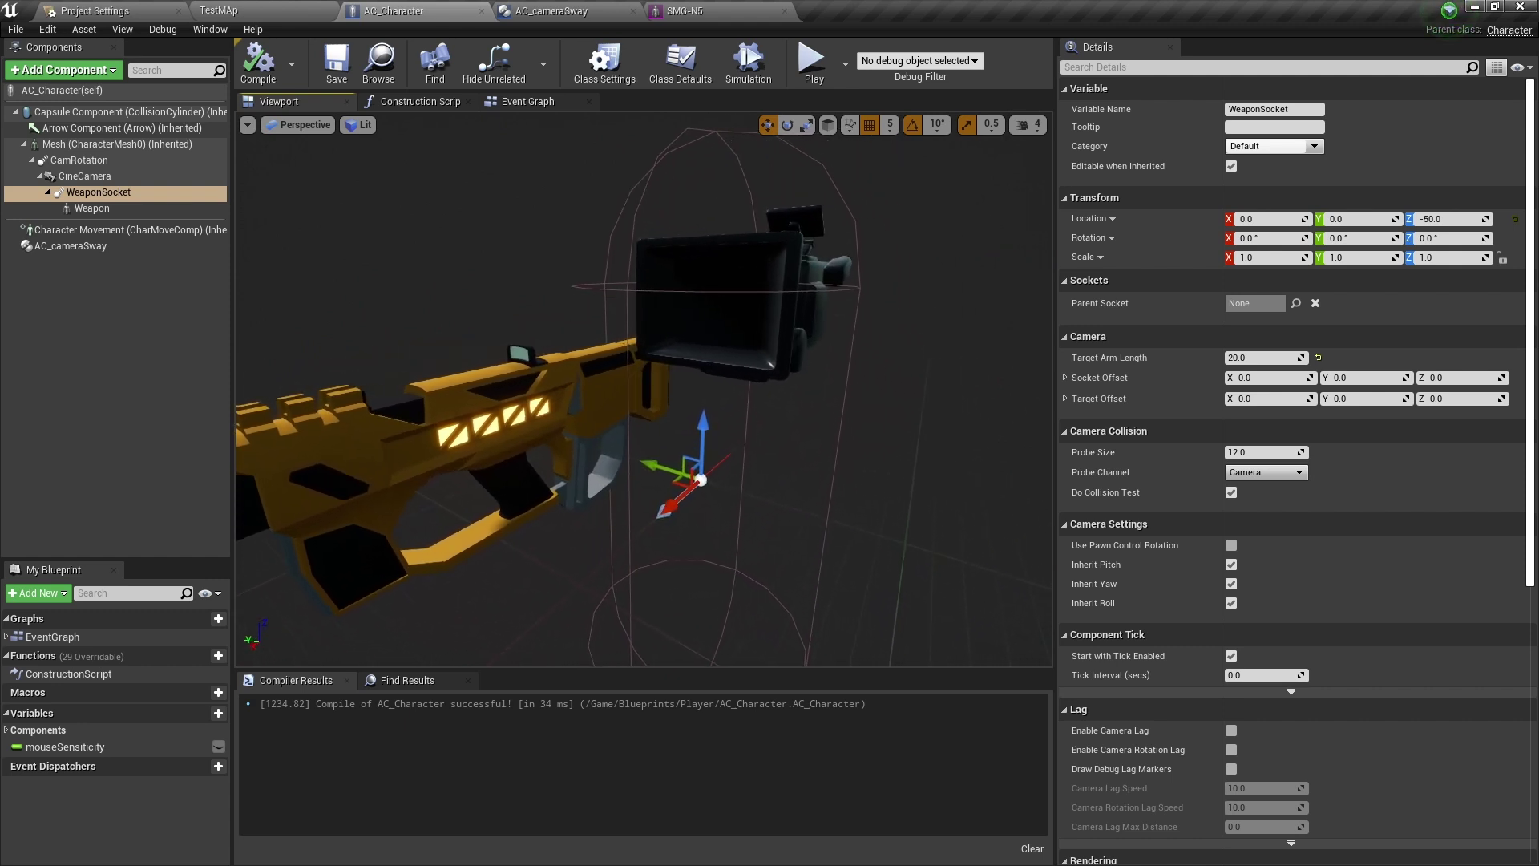
right_drag(644, 388, 561, 369)
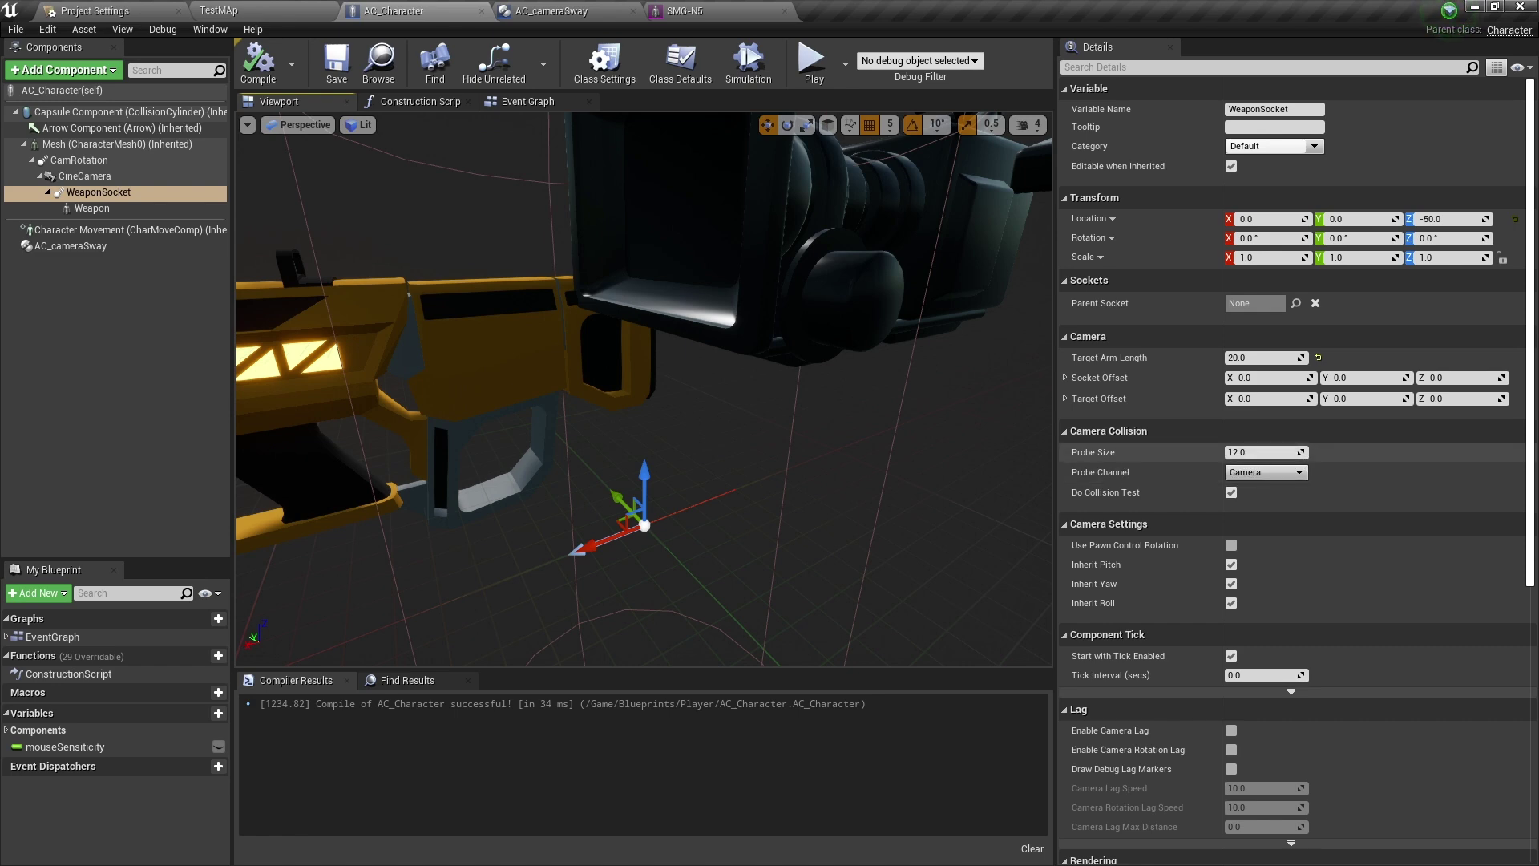
right_drag(643, 389, 561, 384)
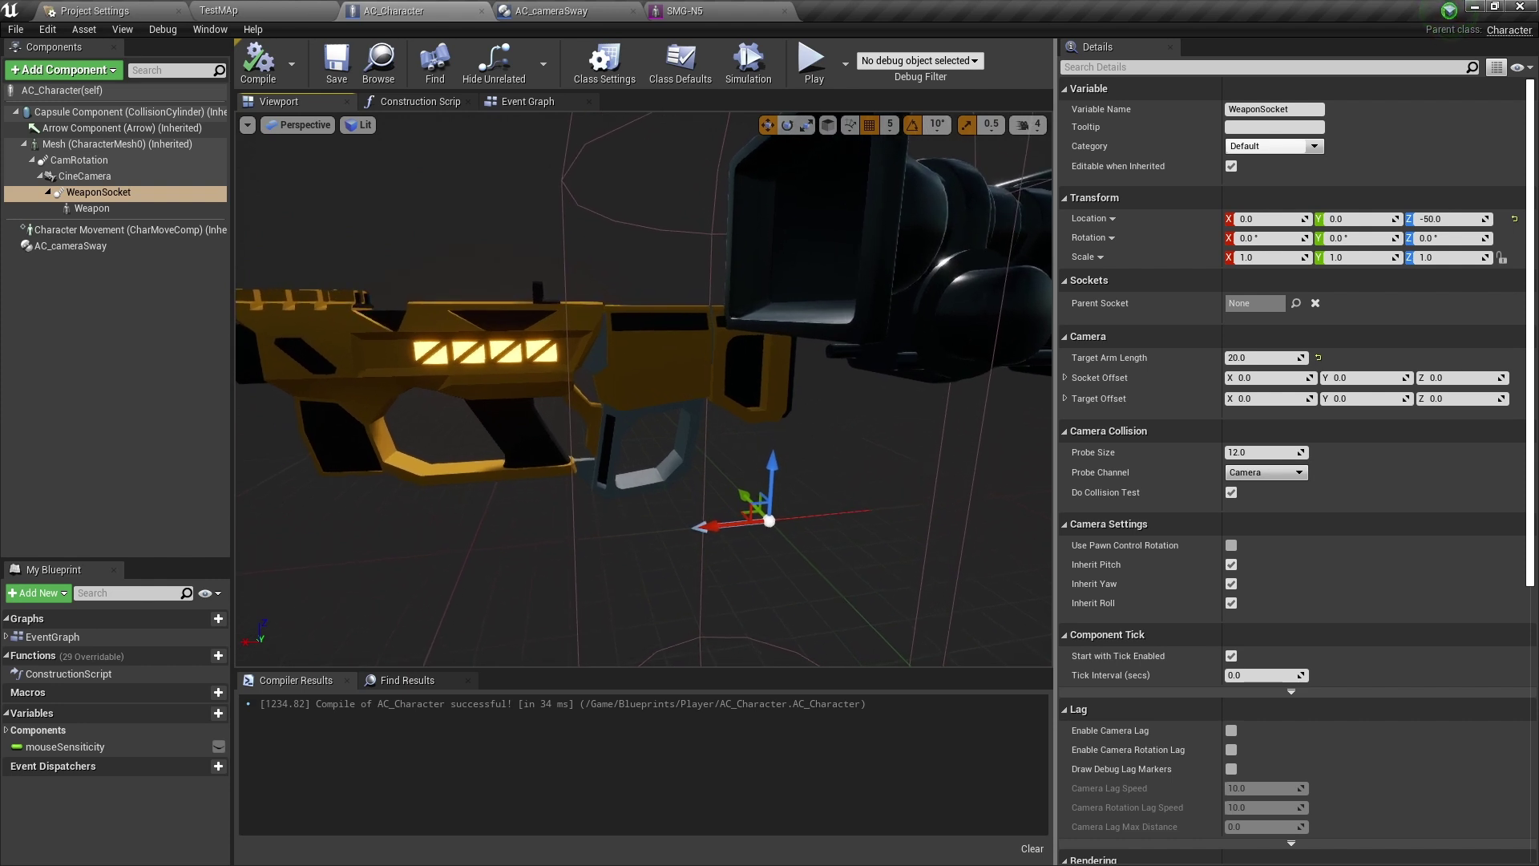
right_drag(644, 388, 745, 407)
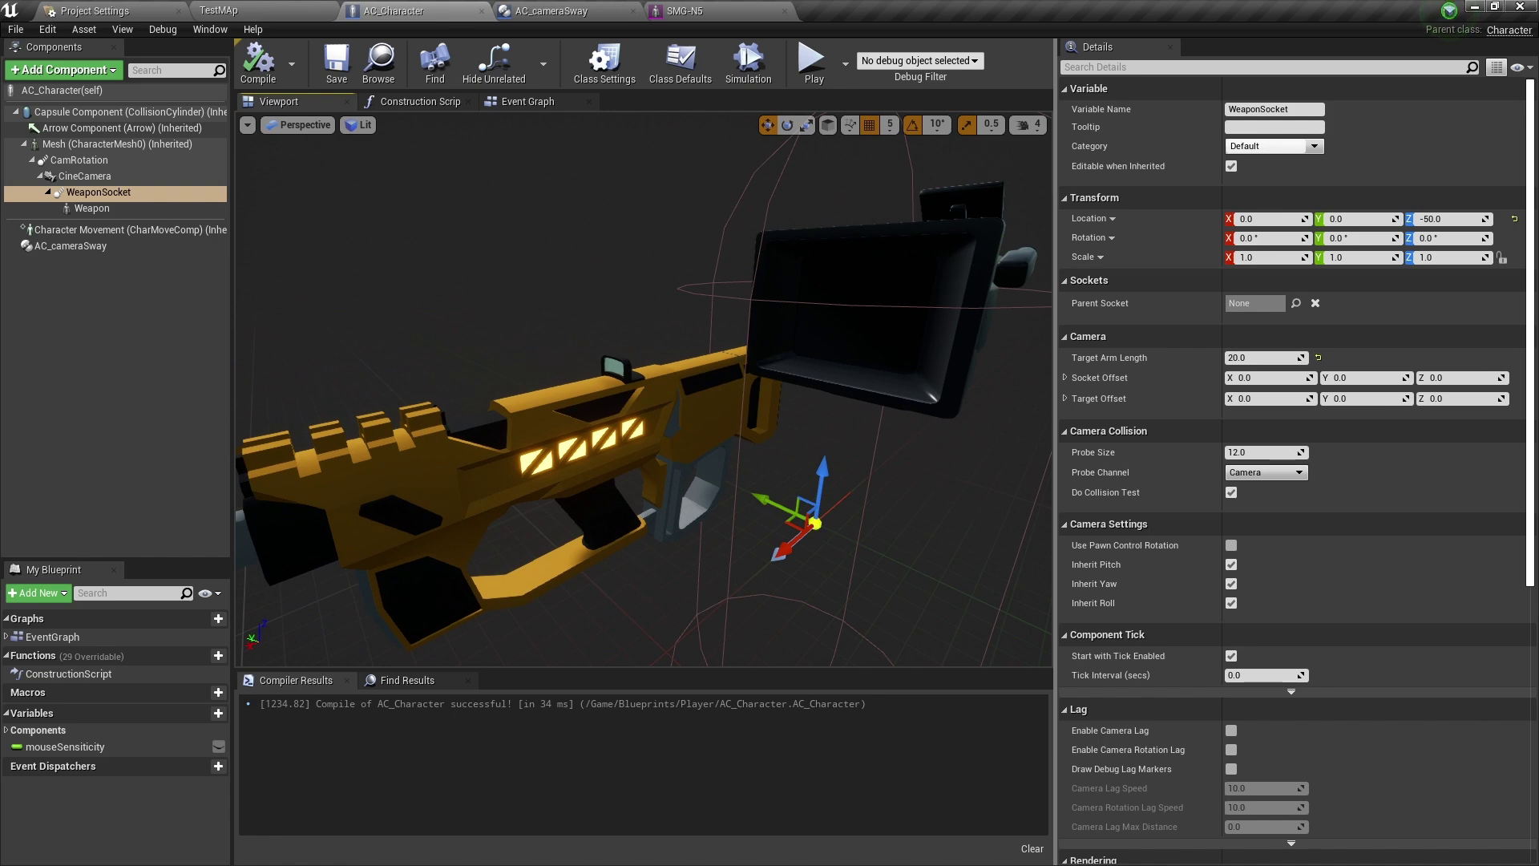
right_drag(643, 388, 593, 387)
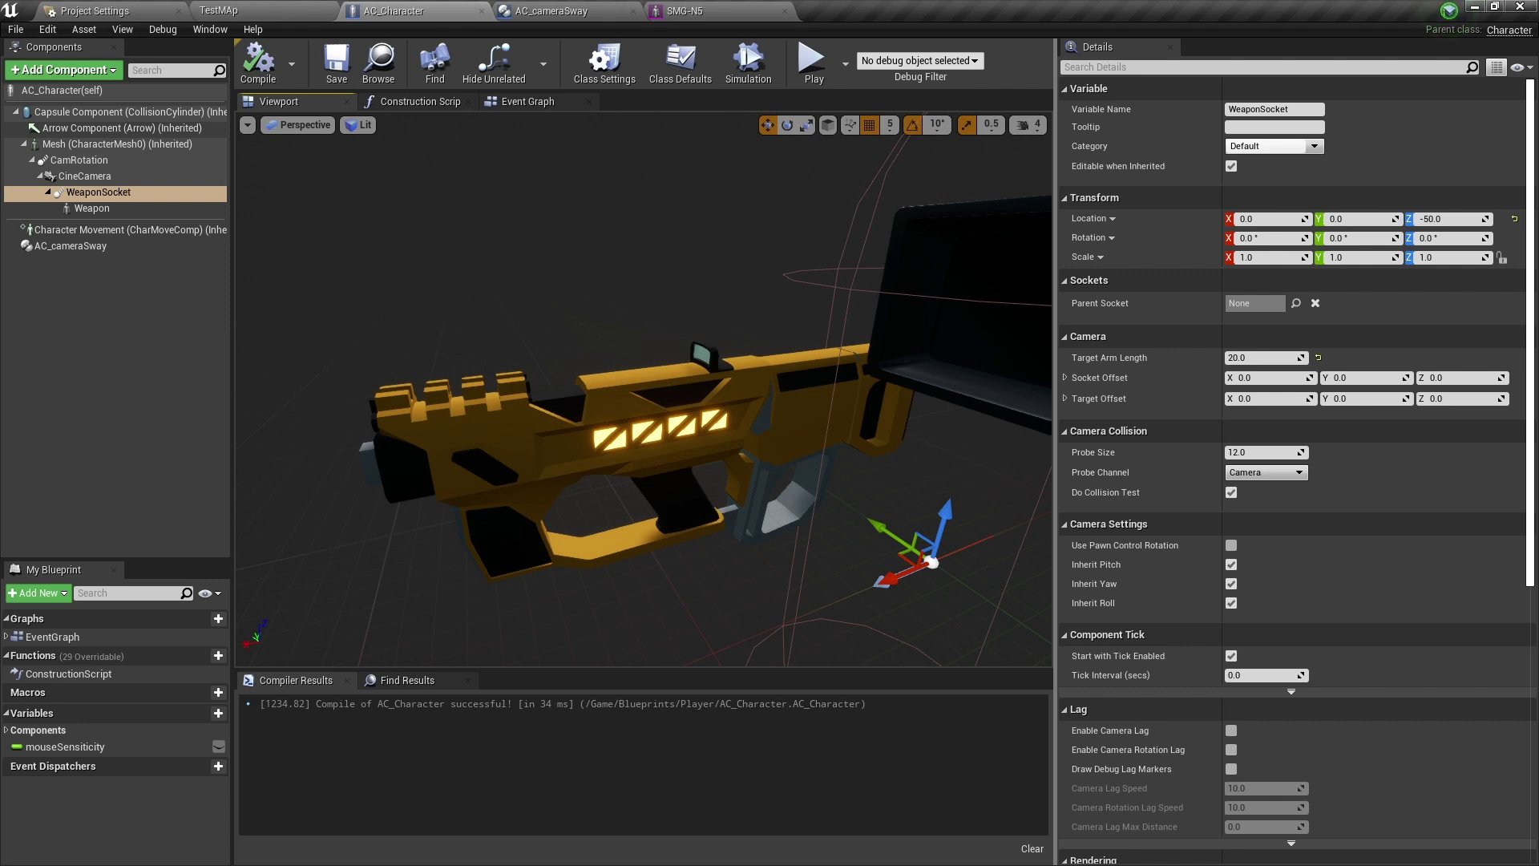
mouse_move(643, 388)
right_down()
mouse_move(705, 409)
mouse_move(834, 401)
mouse_move(657, 401)
right_up()
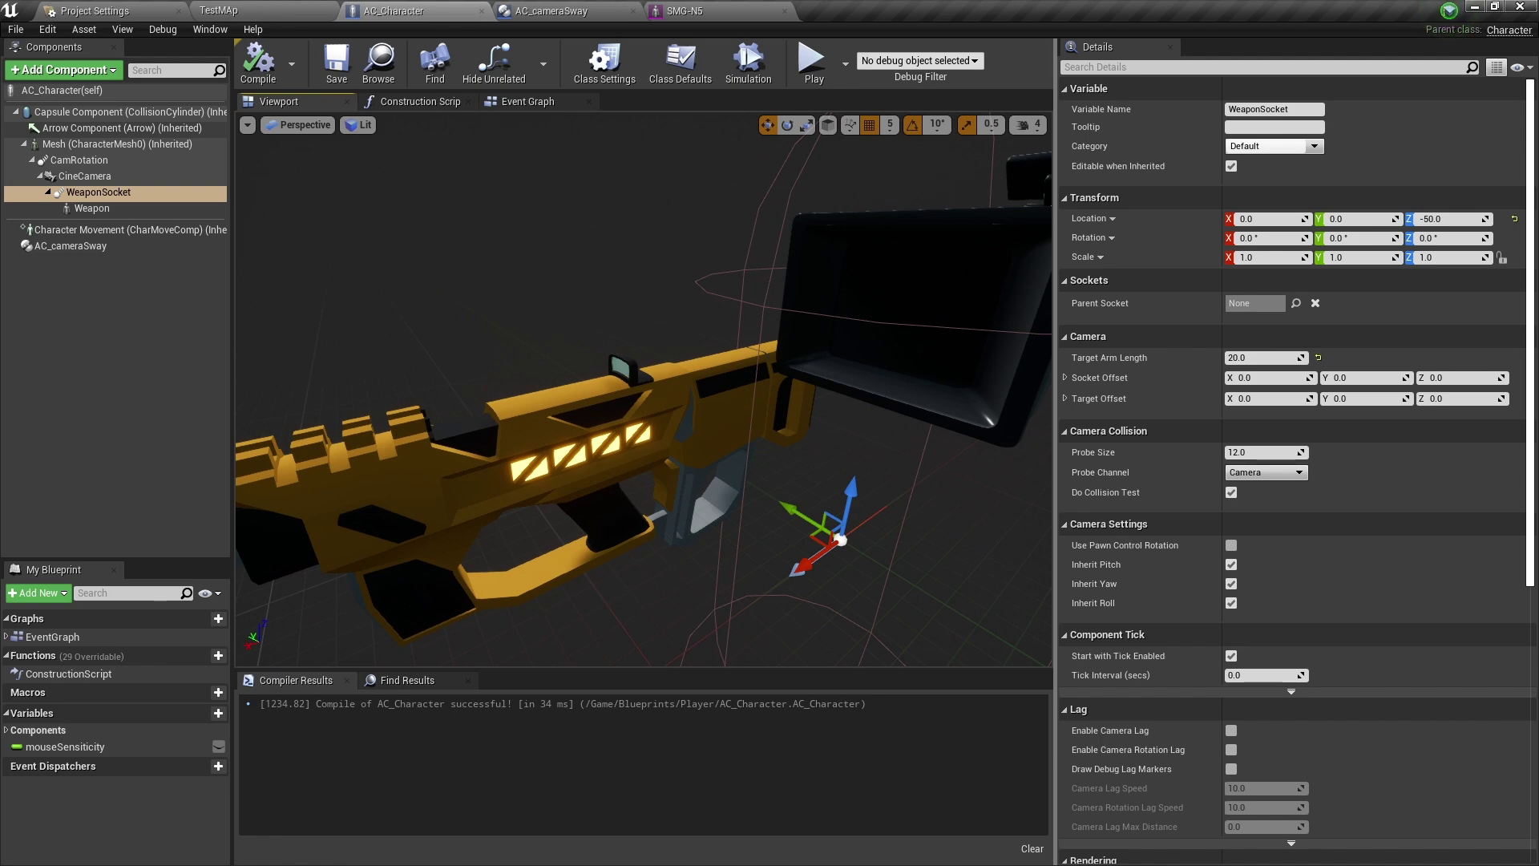
right_drag(657, 401, 609, 385)
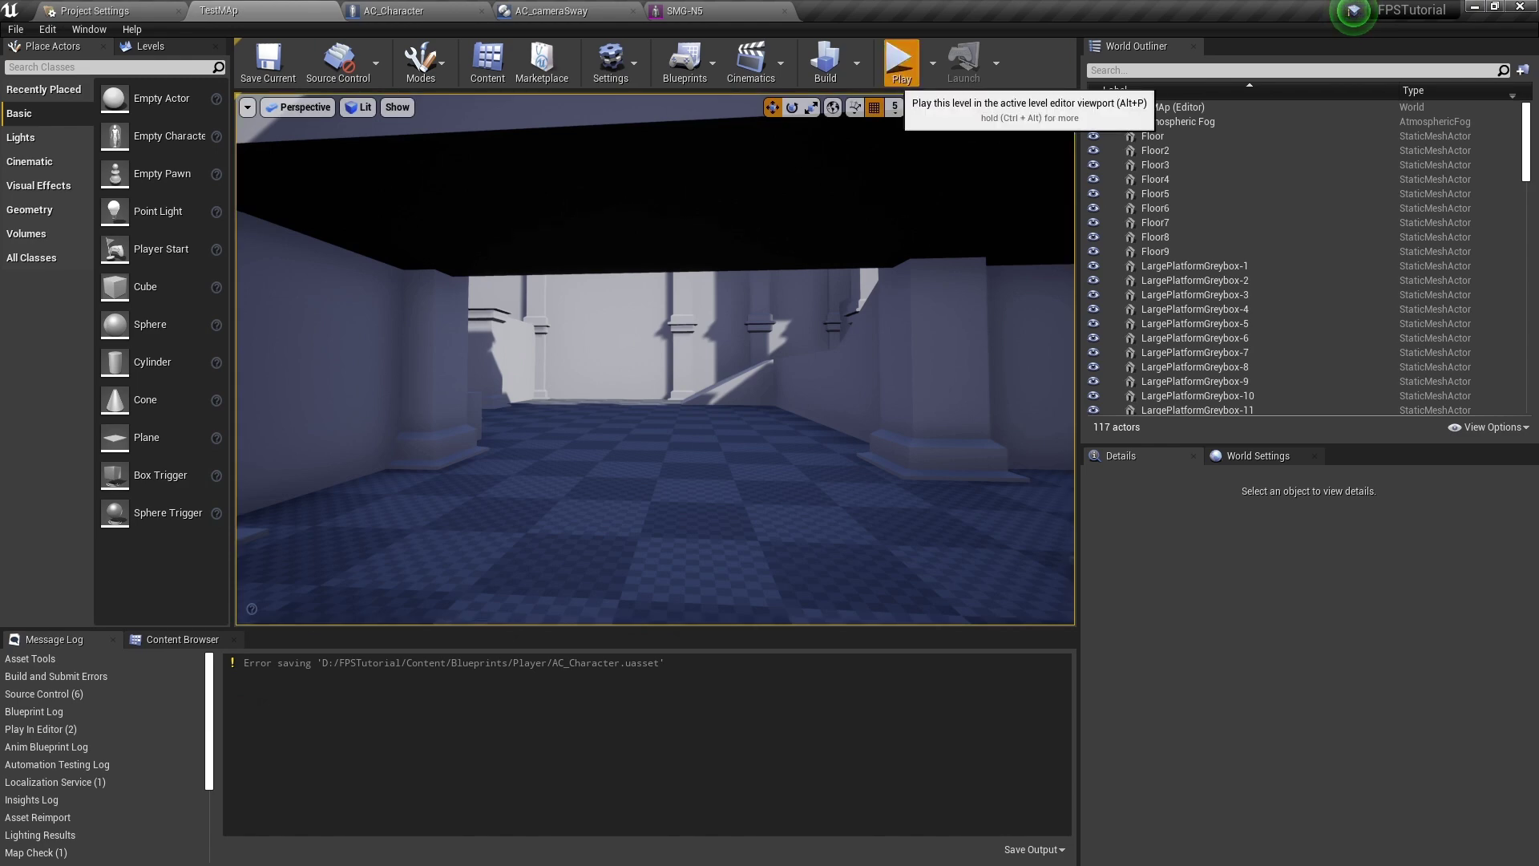
Play-test TestMAp in full screen, walking and looking around to check the weapon's placement and movement
click(901, 64)
key(w)
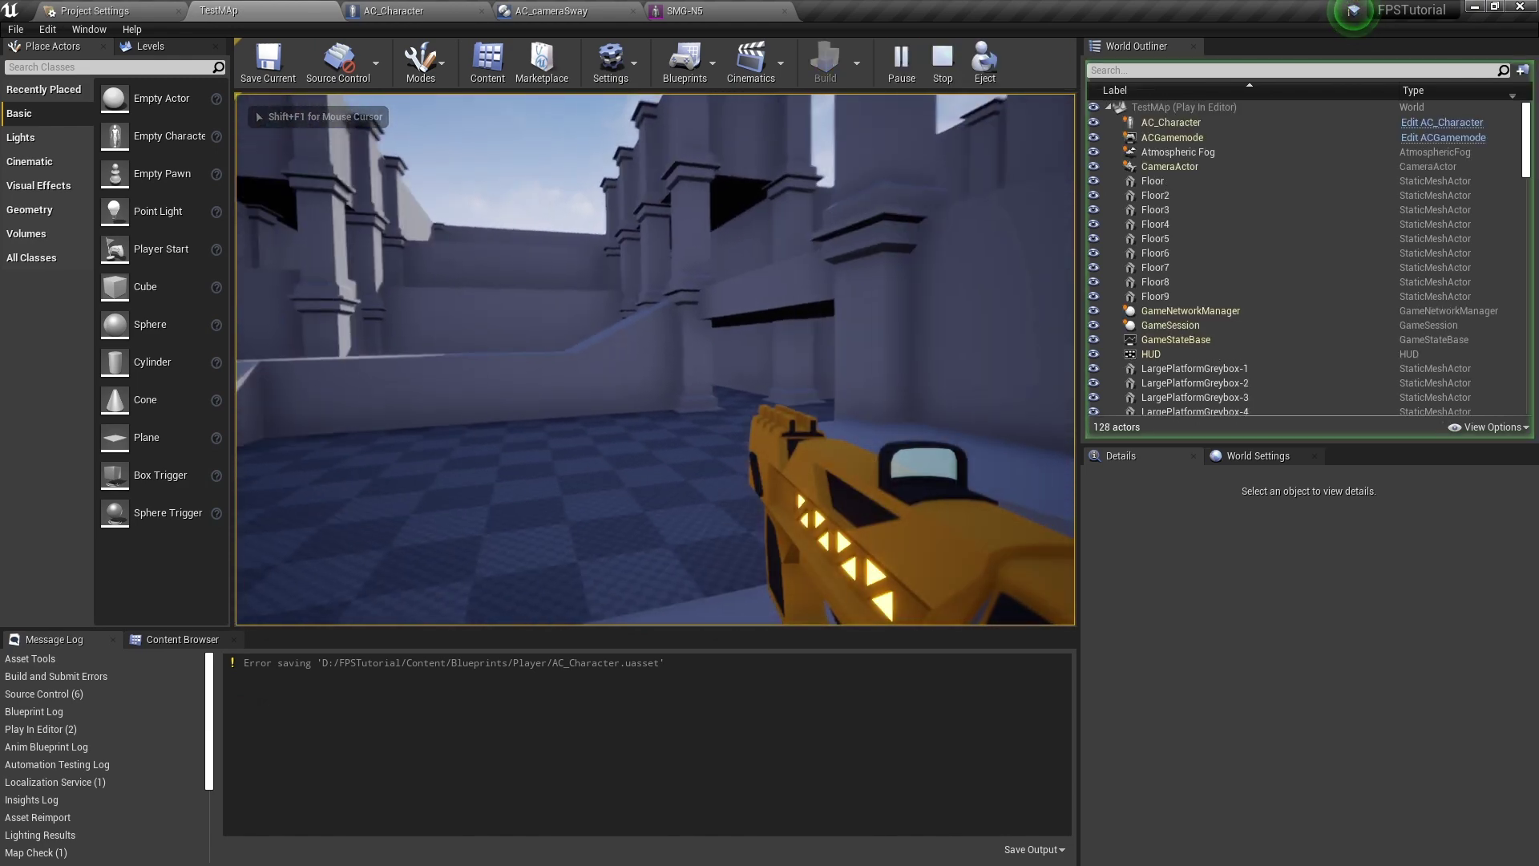
key(F11)
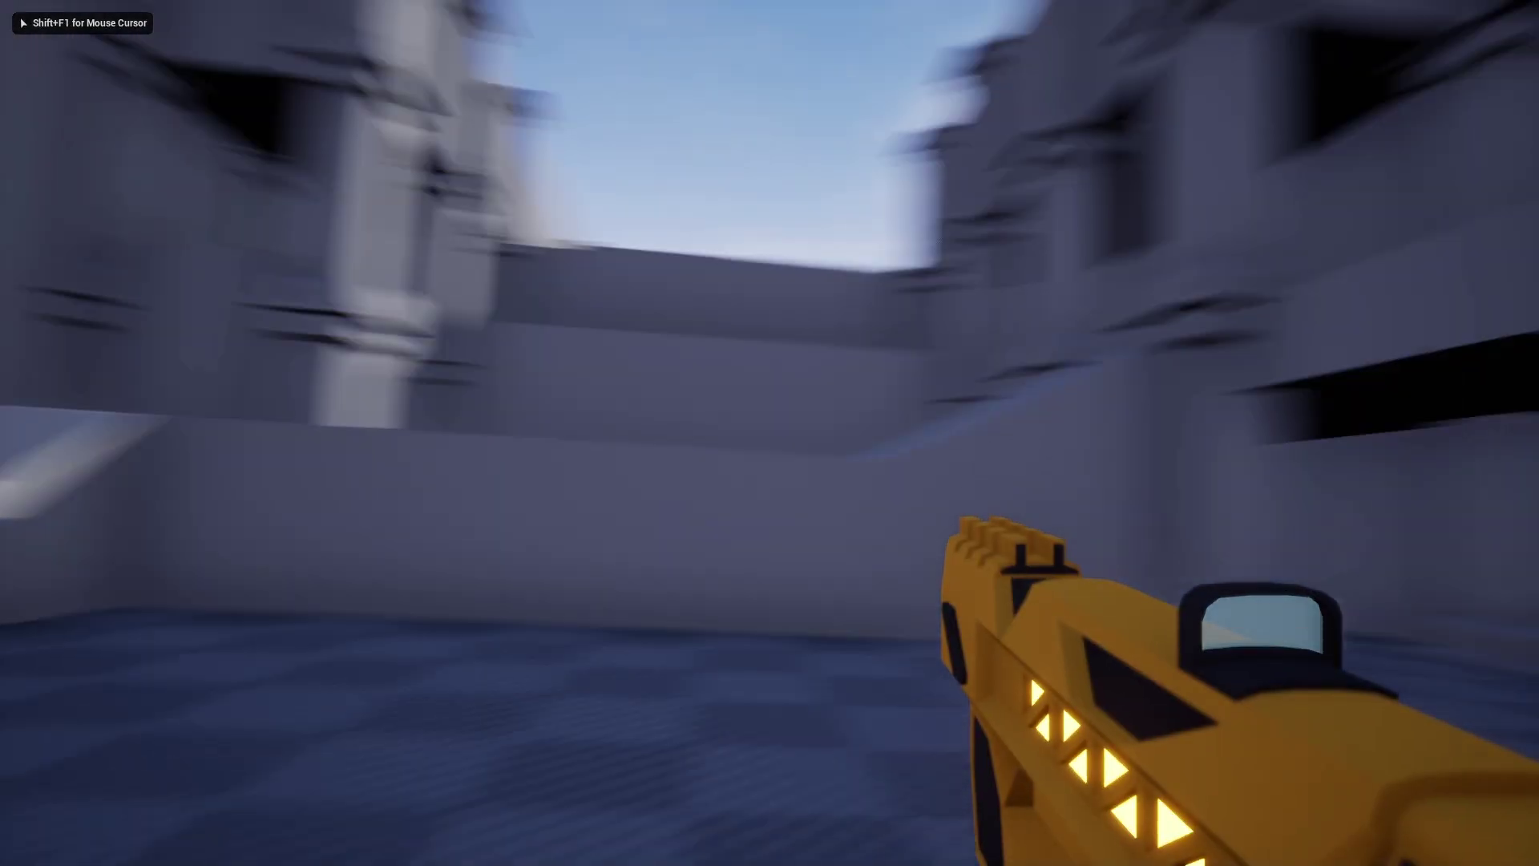
key(w)
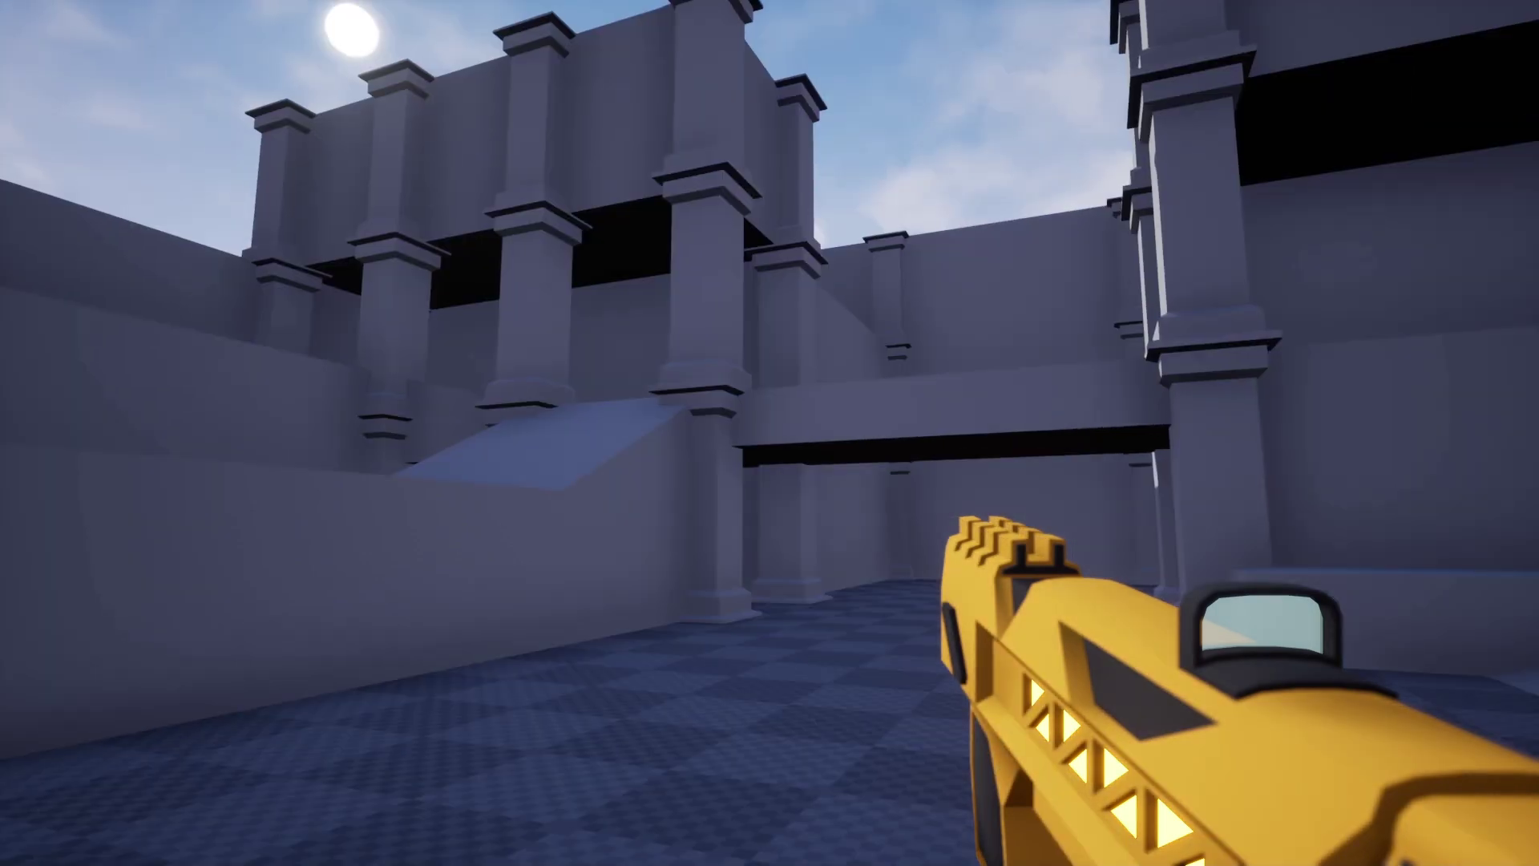
key(Escape)
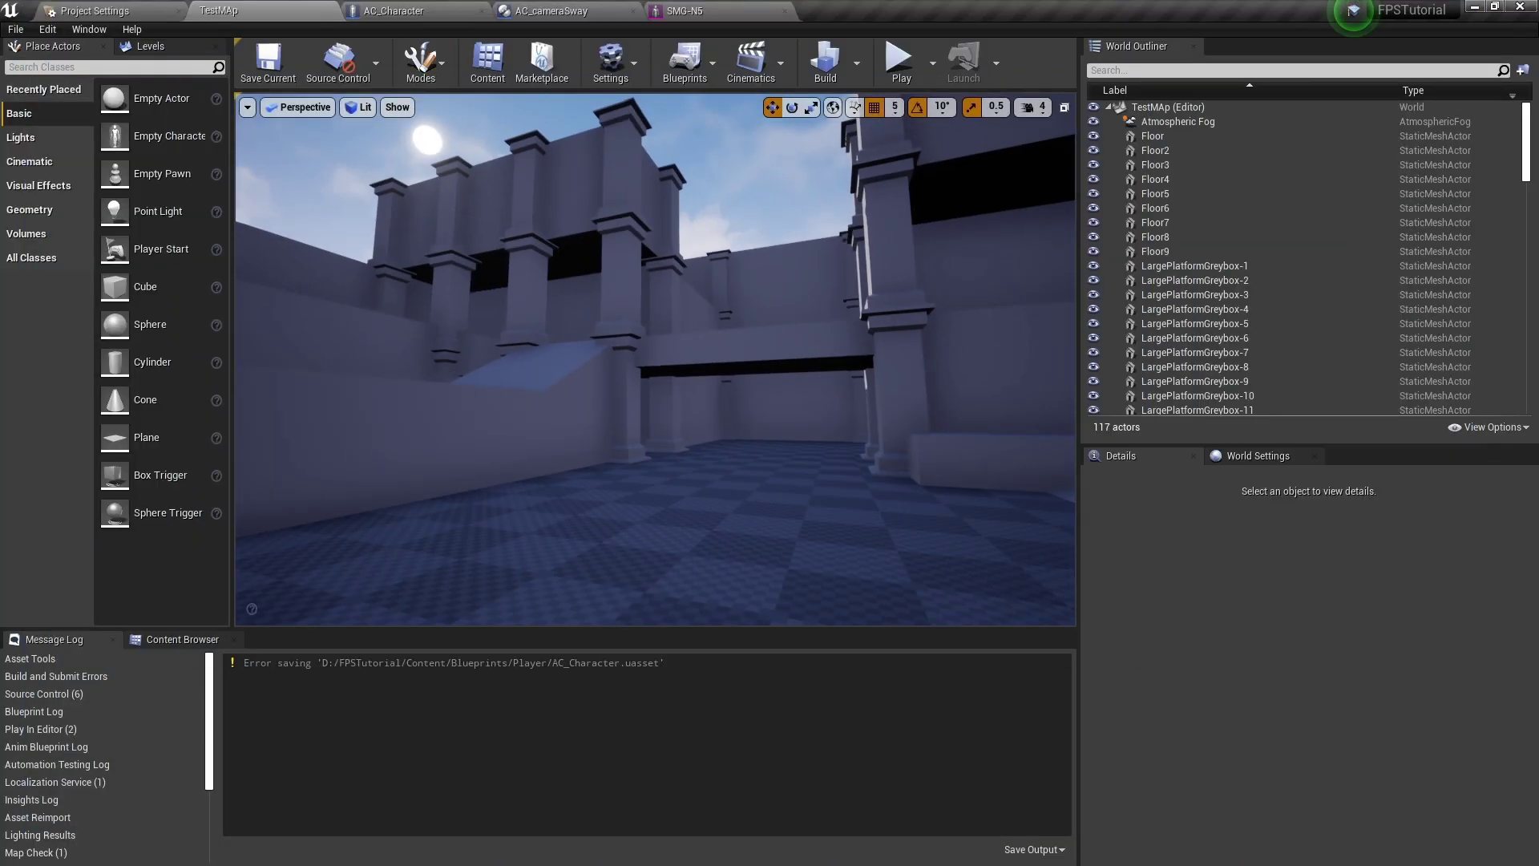
Enable Camera Lag on the WeaponSocket spring arm, then compile and save AC_Character
click(375, 10)
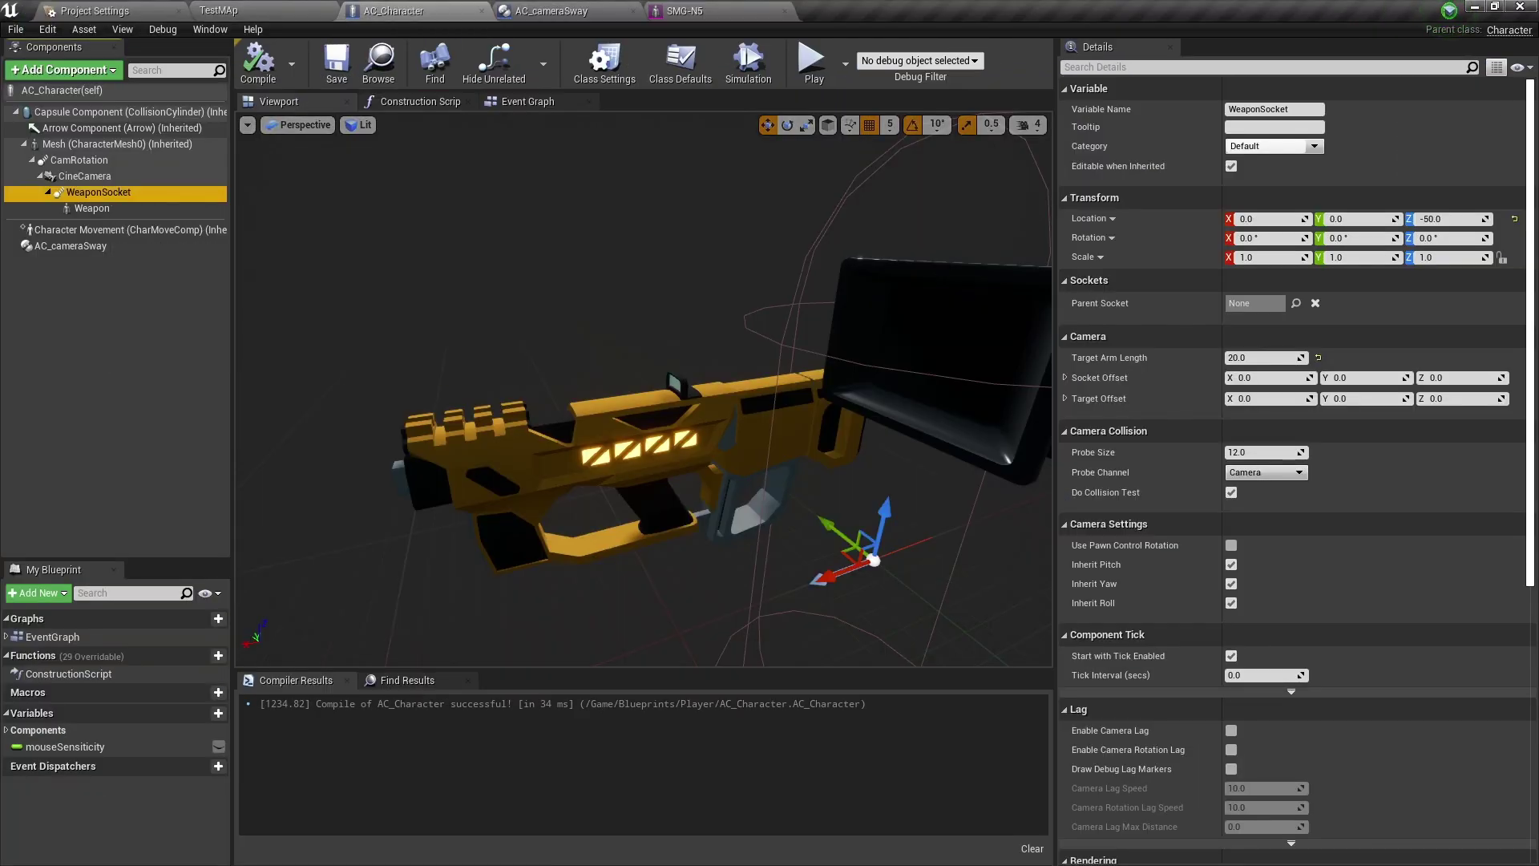
scroll(1266, 545, down, 3)
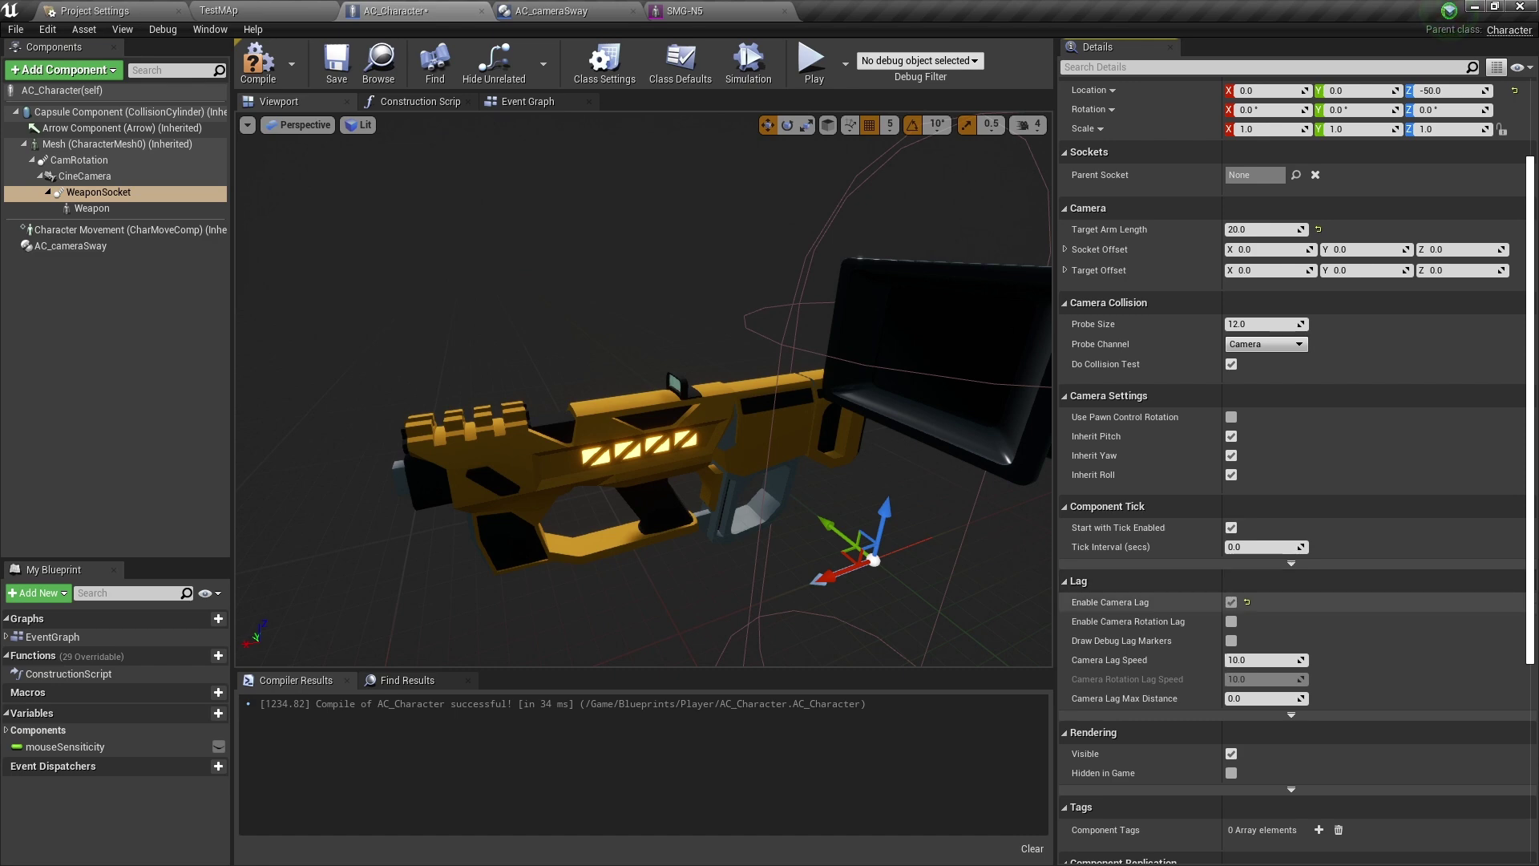
click(258, 63)
click(336, 63)
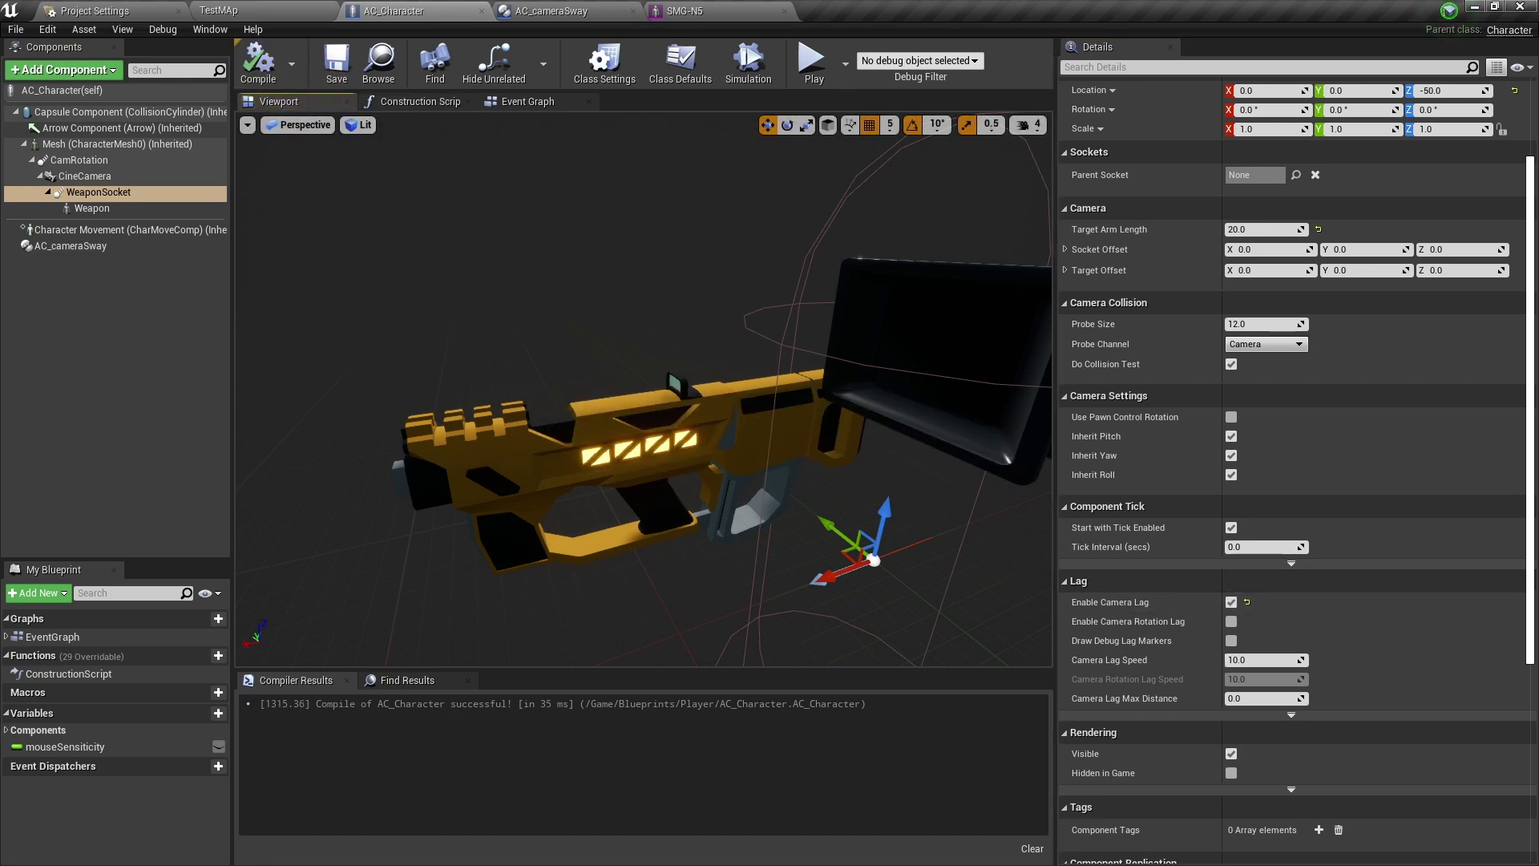
Play-test TestMAp in full screen, walking in several directions to check how the weapon lags behind the camera
click(219, 11)
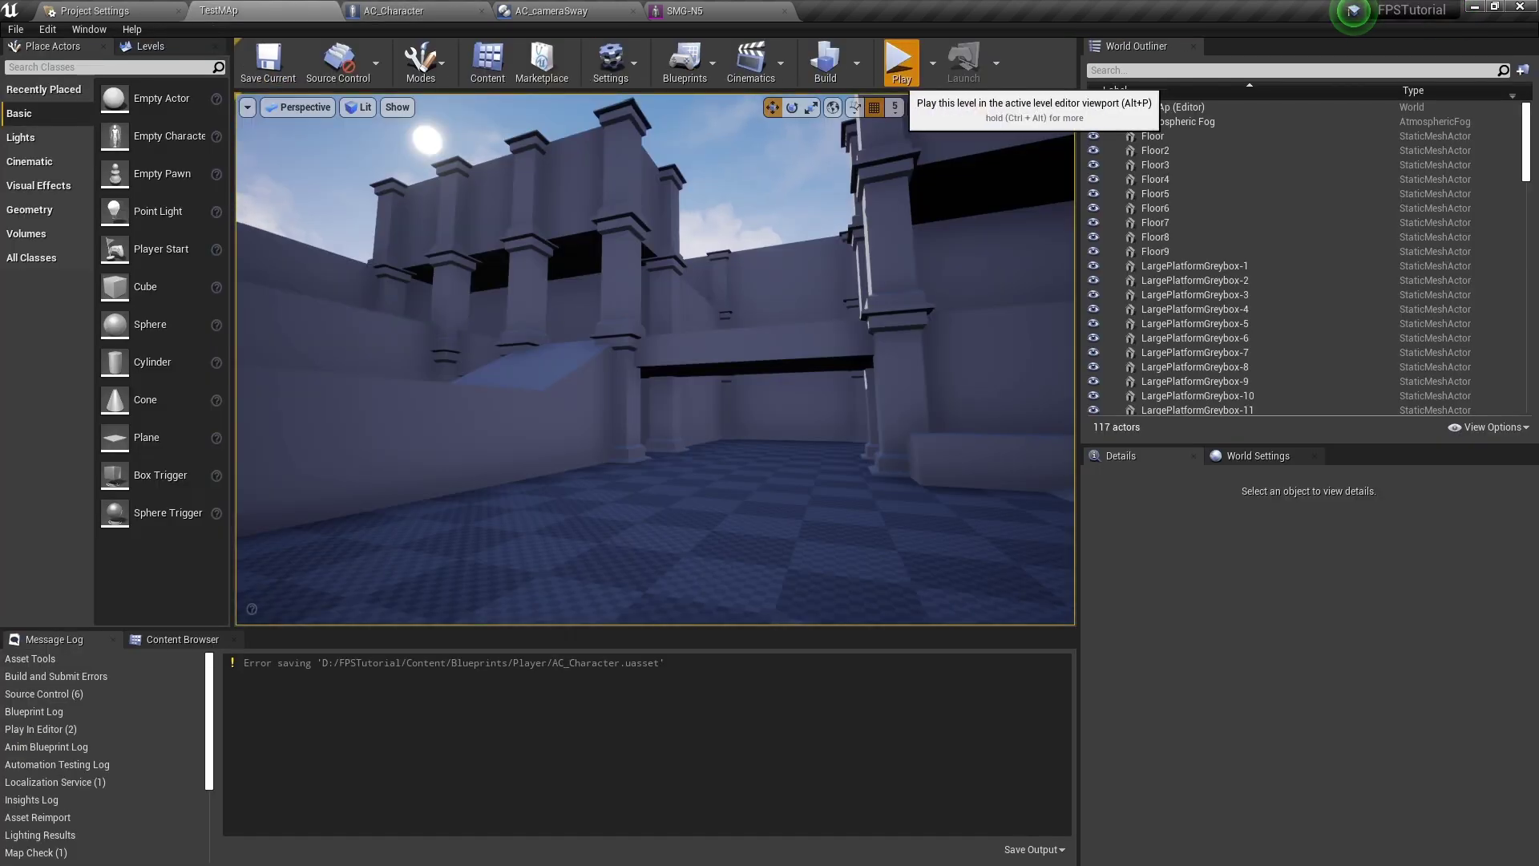
click(901, 68)
key(F11)
click(1027, 671)
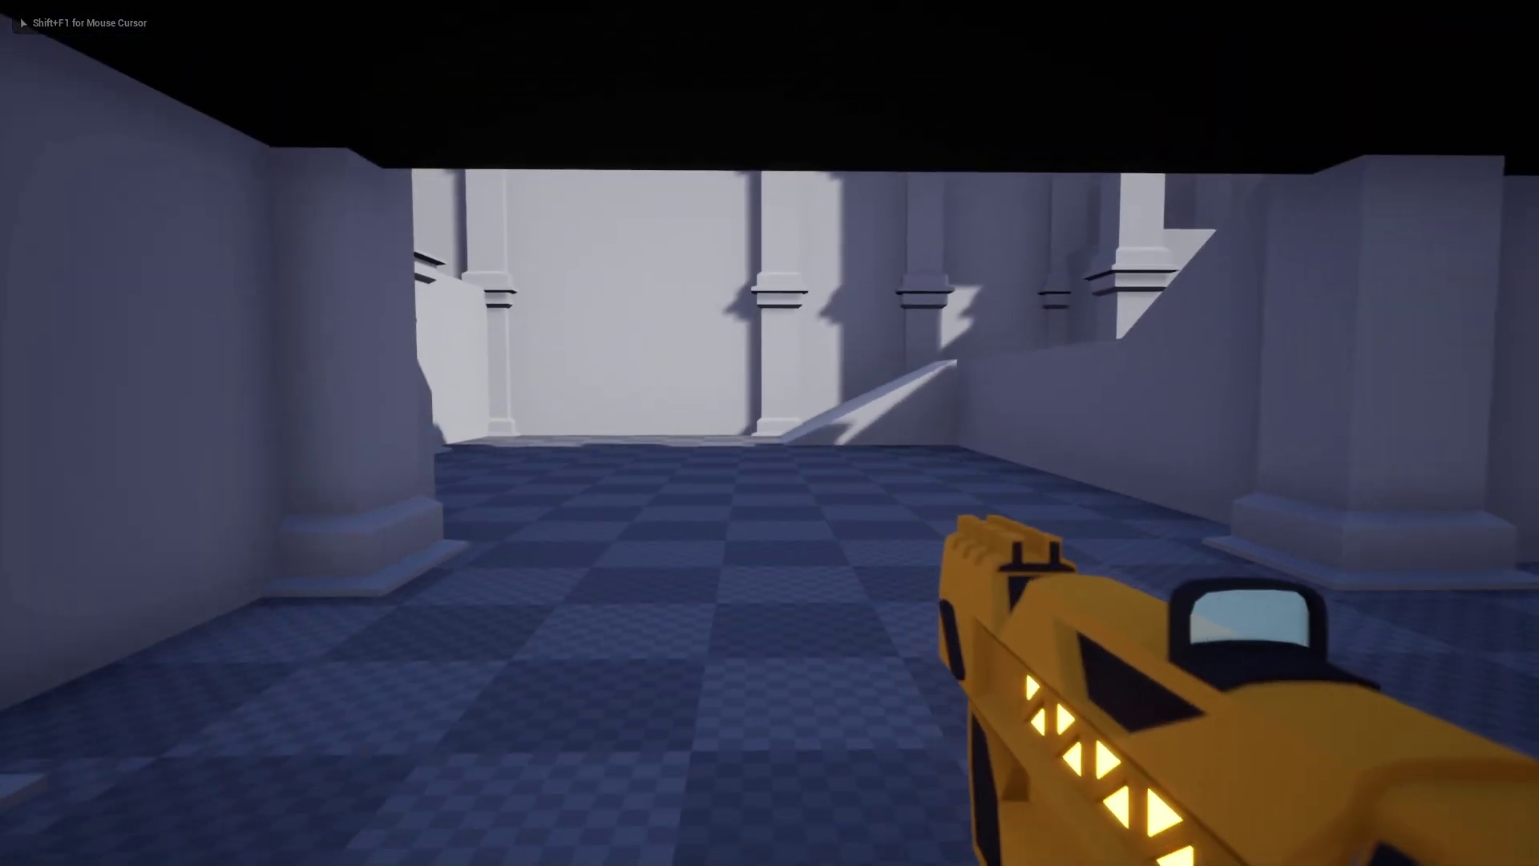
key(w)
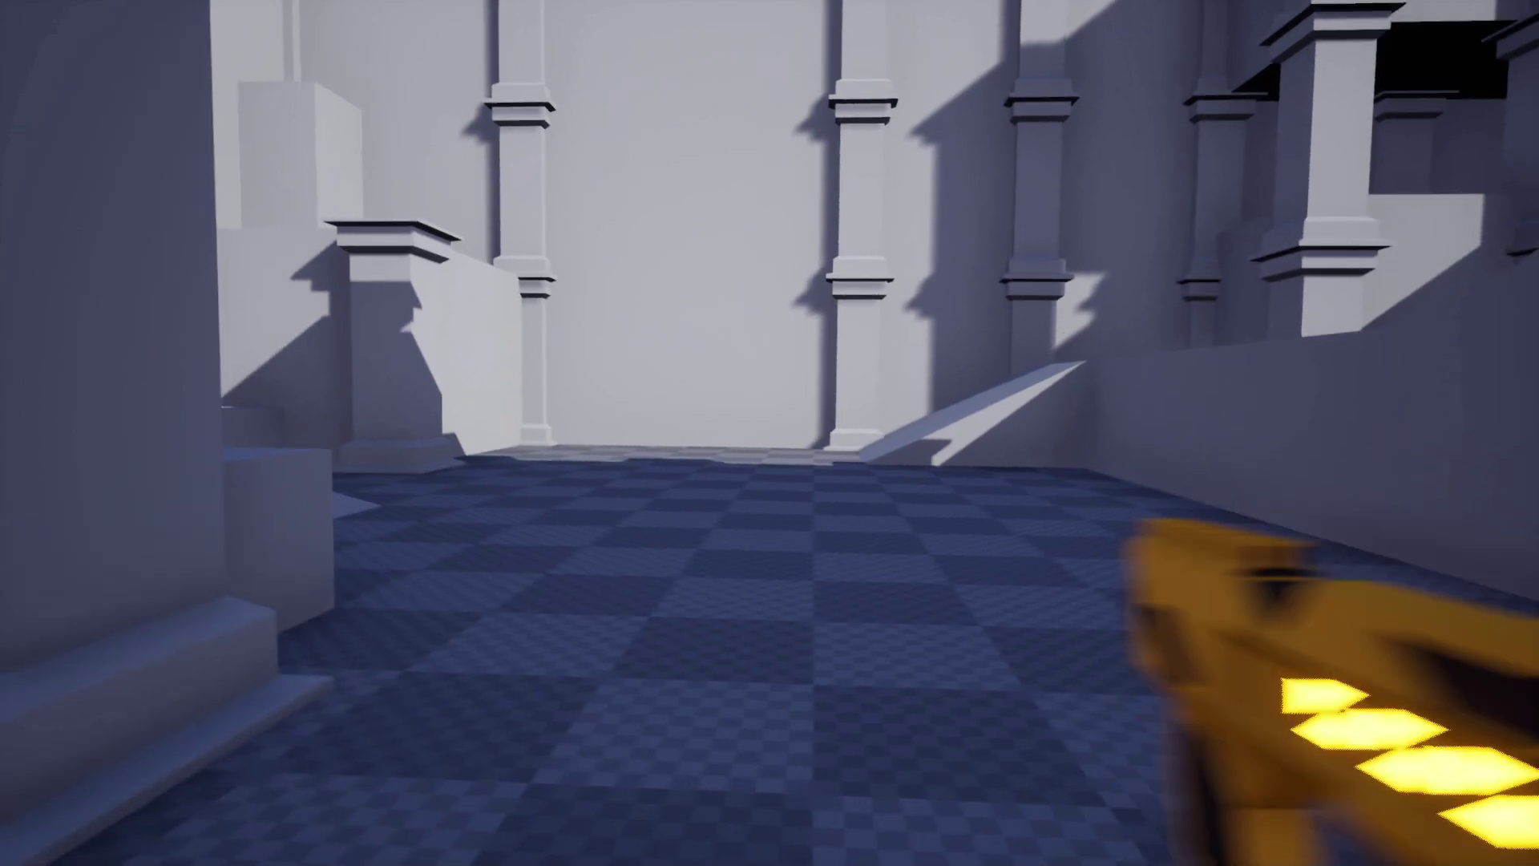
key(d)
key(w)
key(s)
key(w)
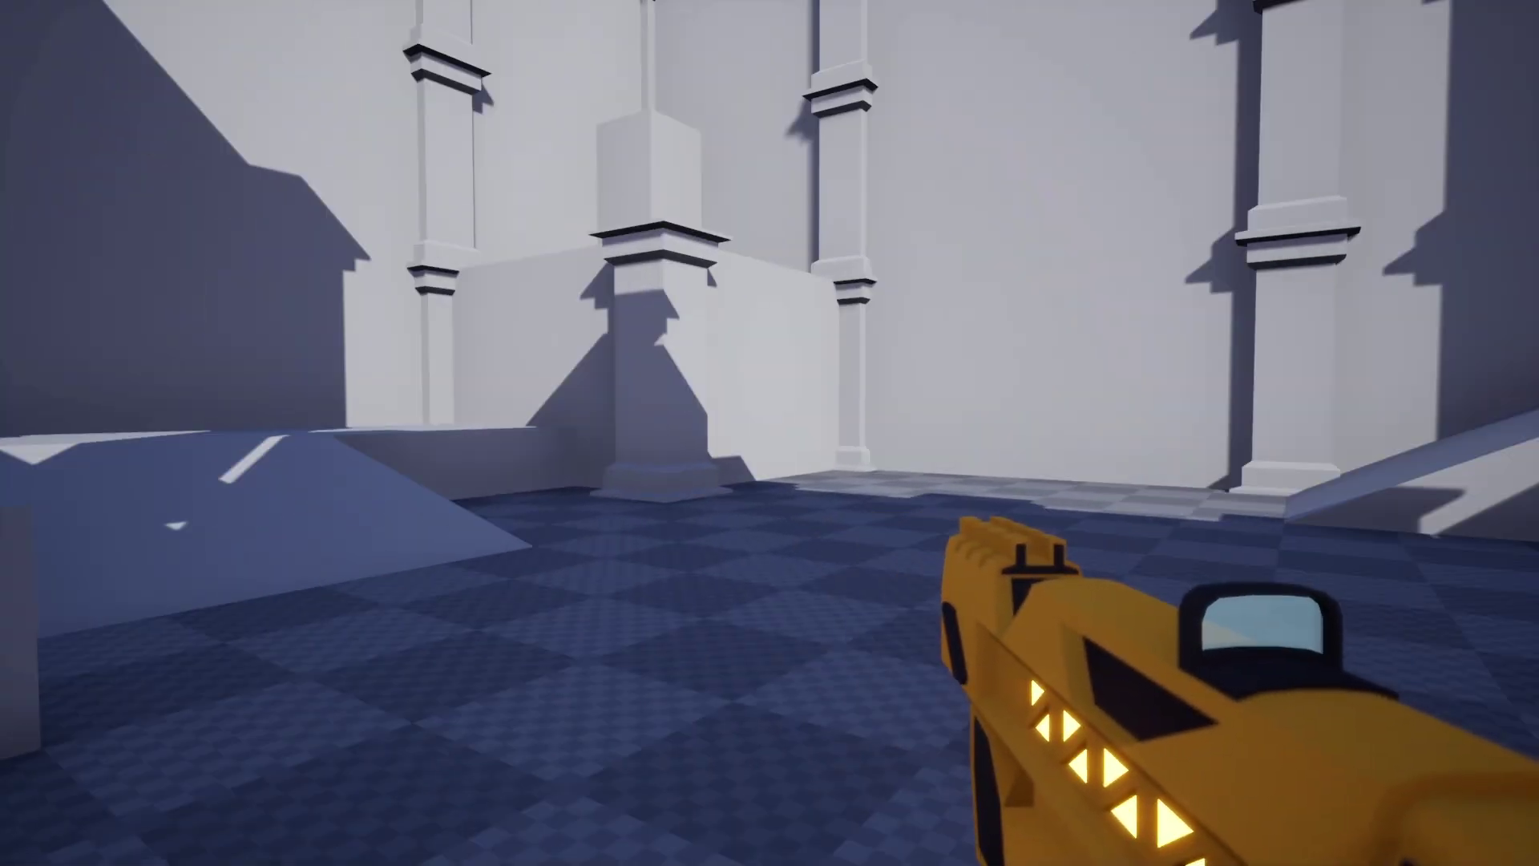
key(Escape)
key(F11)
Enable Camera Rotation Lag on WeaponSocket, set its Camera Lag Speed to 50, and compile and save AC_Character
click(413, 12)
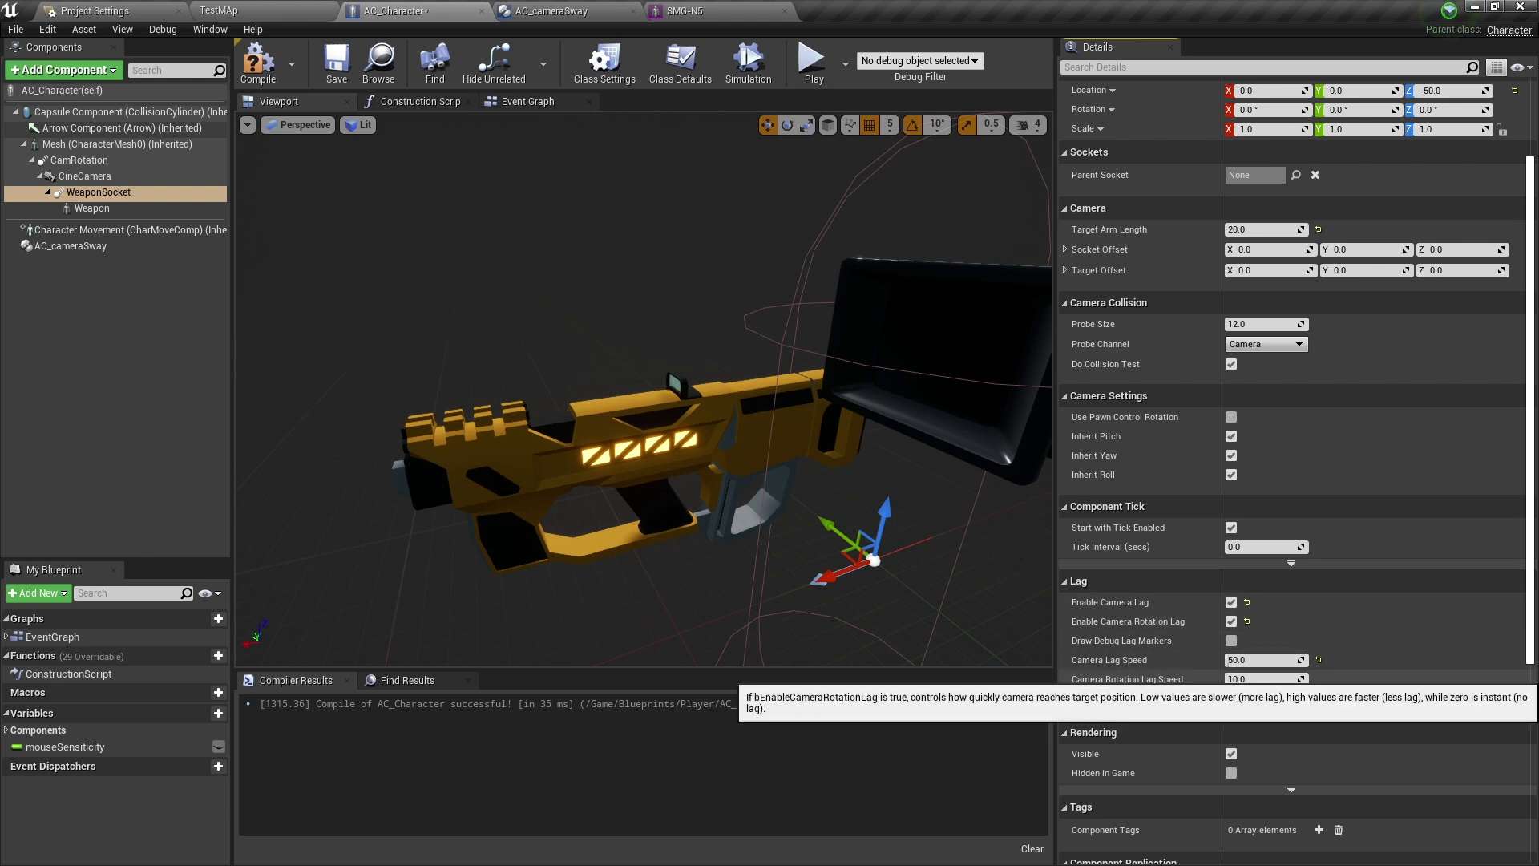
key(ctrl+s)
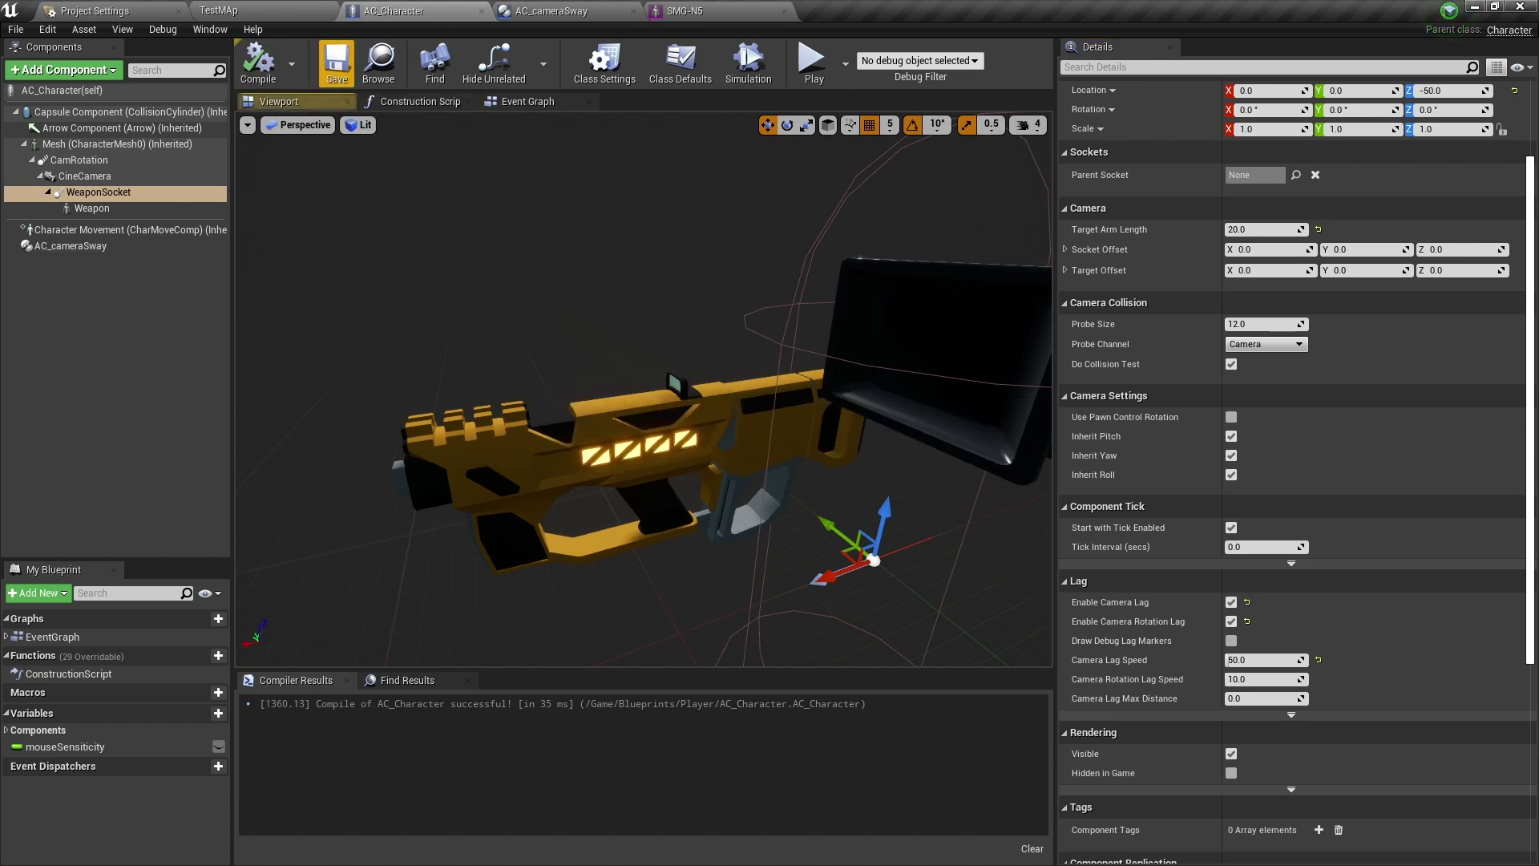
Play-test TestMAp in full screen, walking forward and sideways to check the weapon's position and rotation lag
click(903, 64)
key(w)
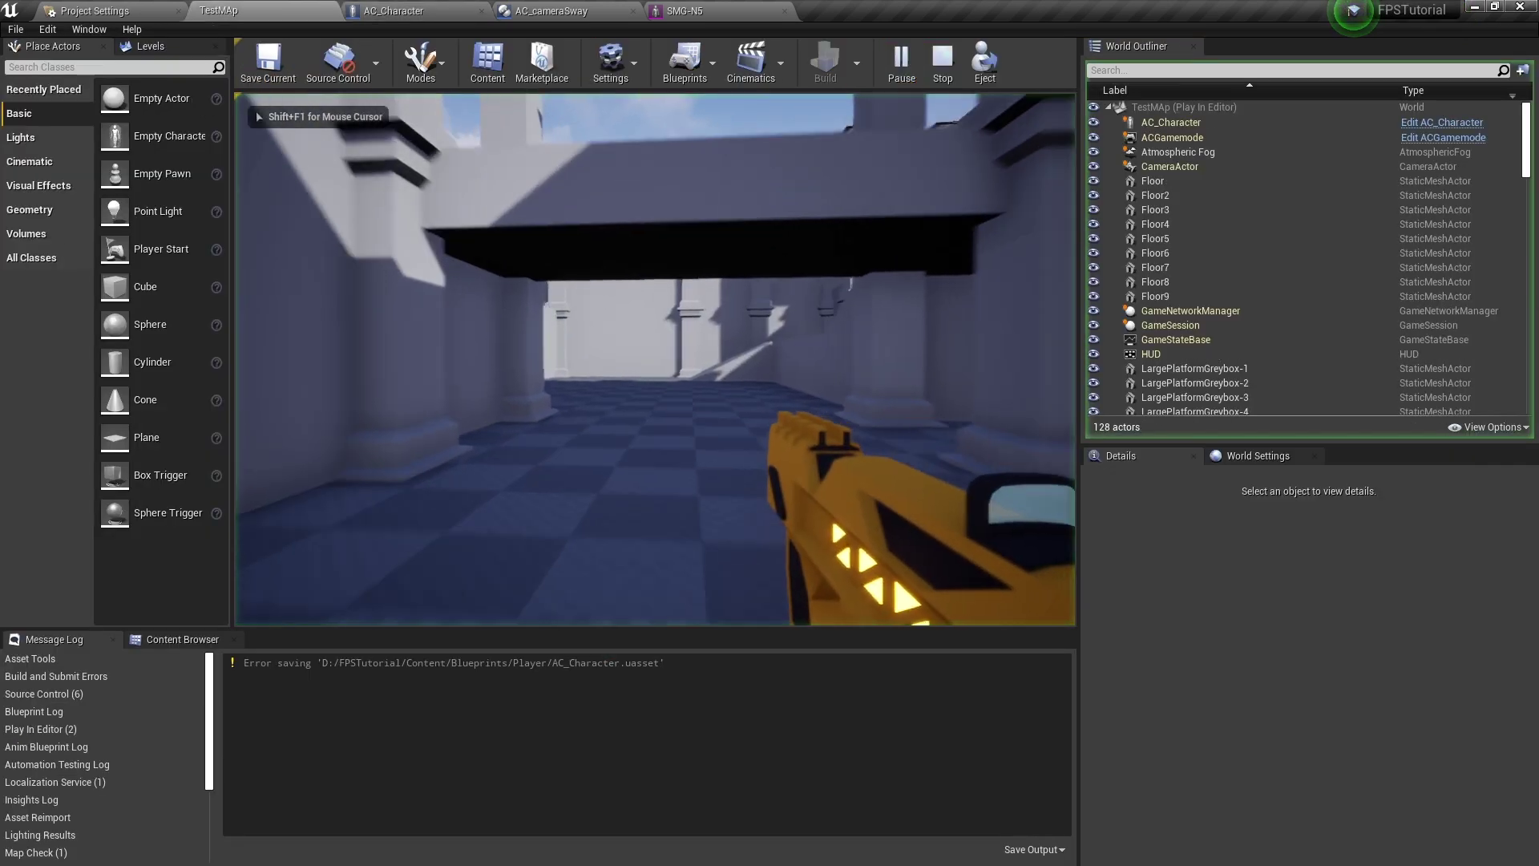
key(a)
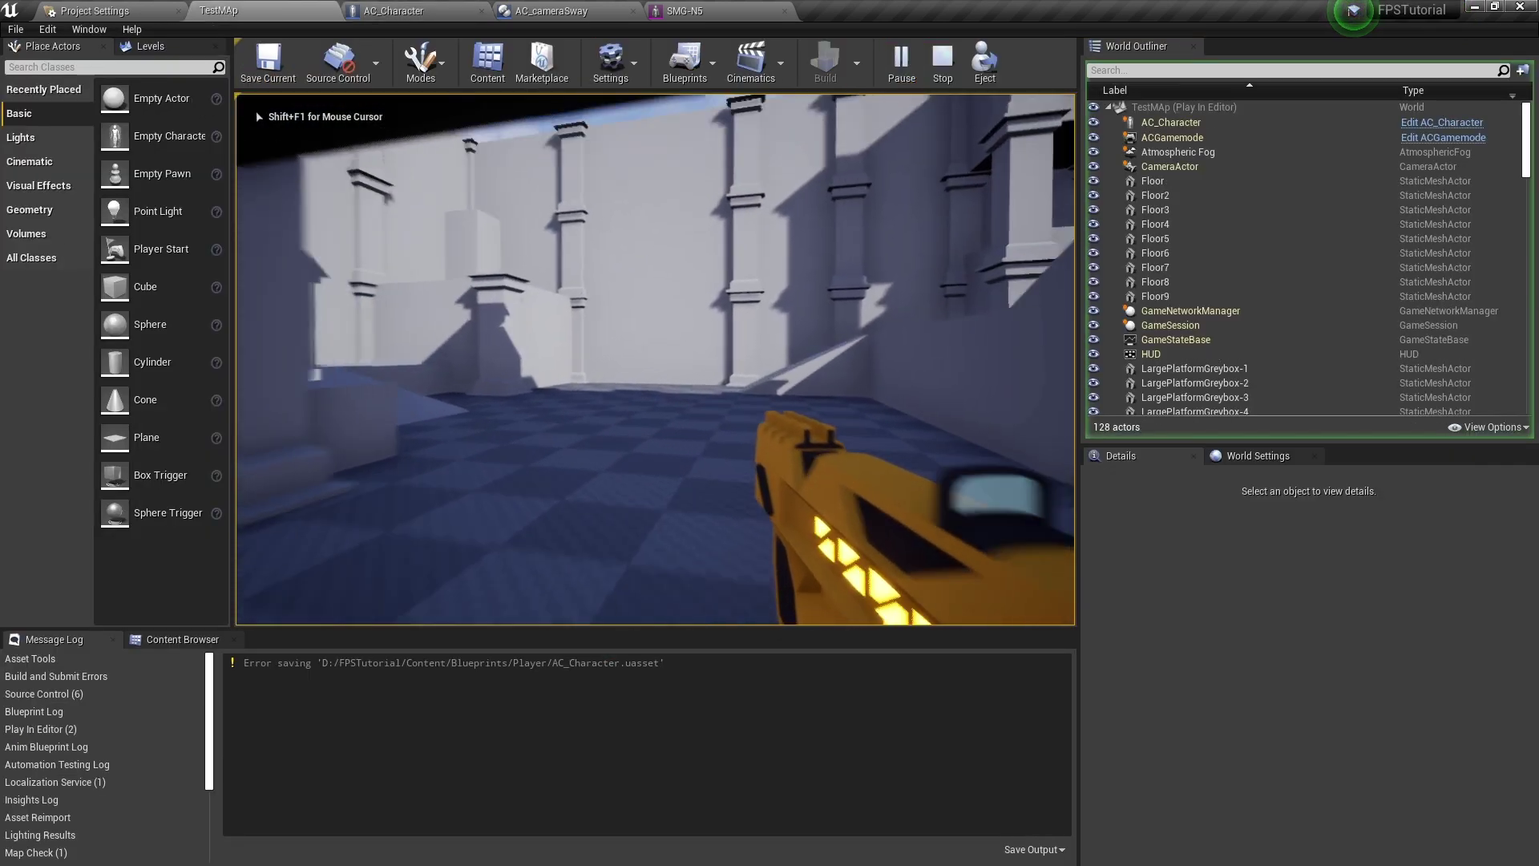
key(w)
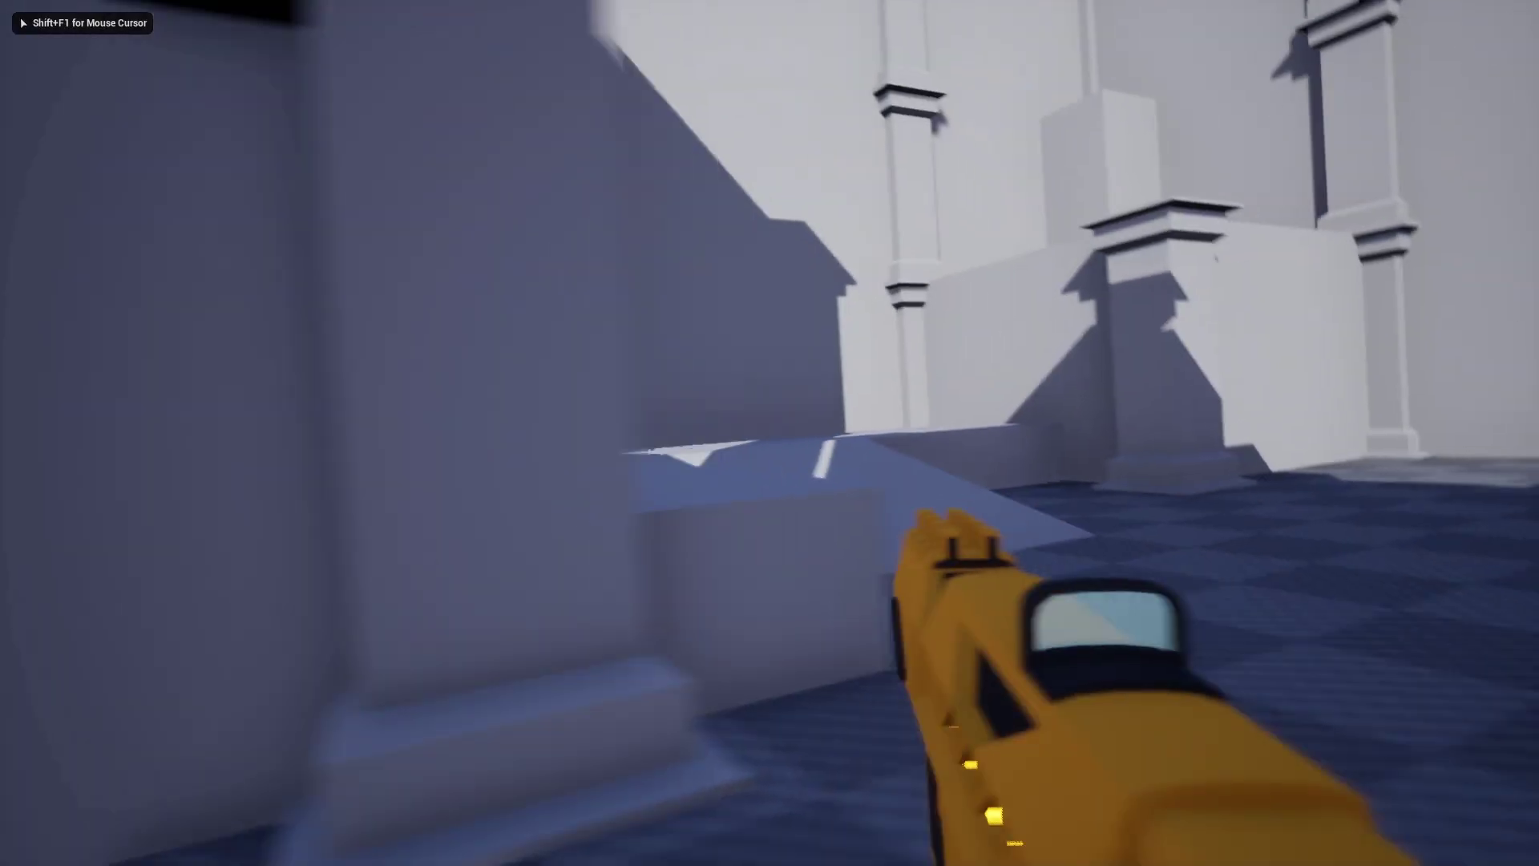
key(w)
key(d)
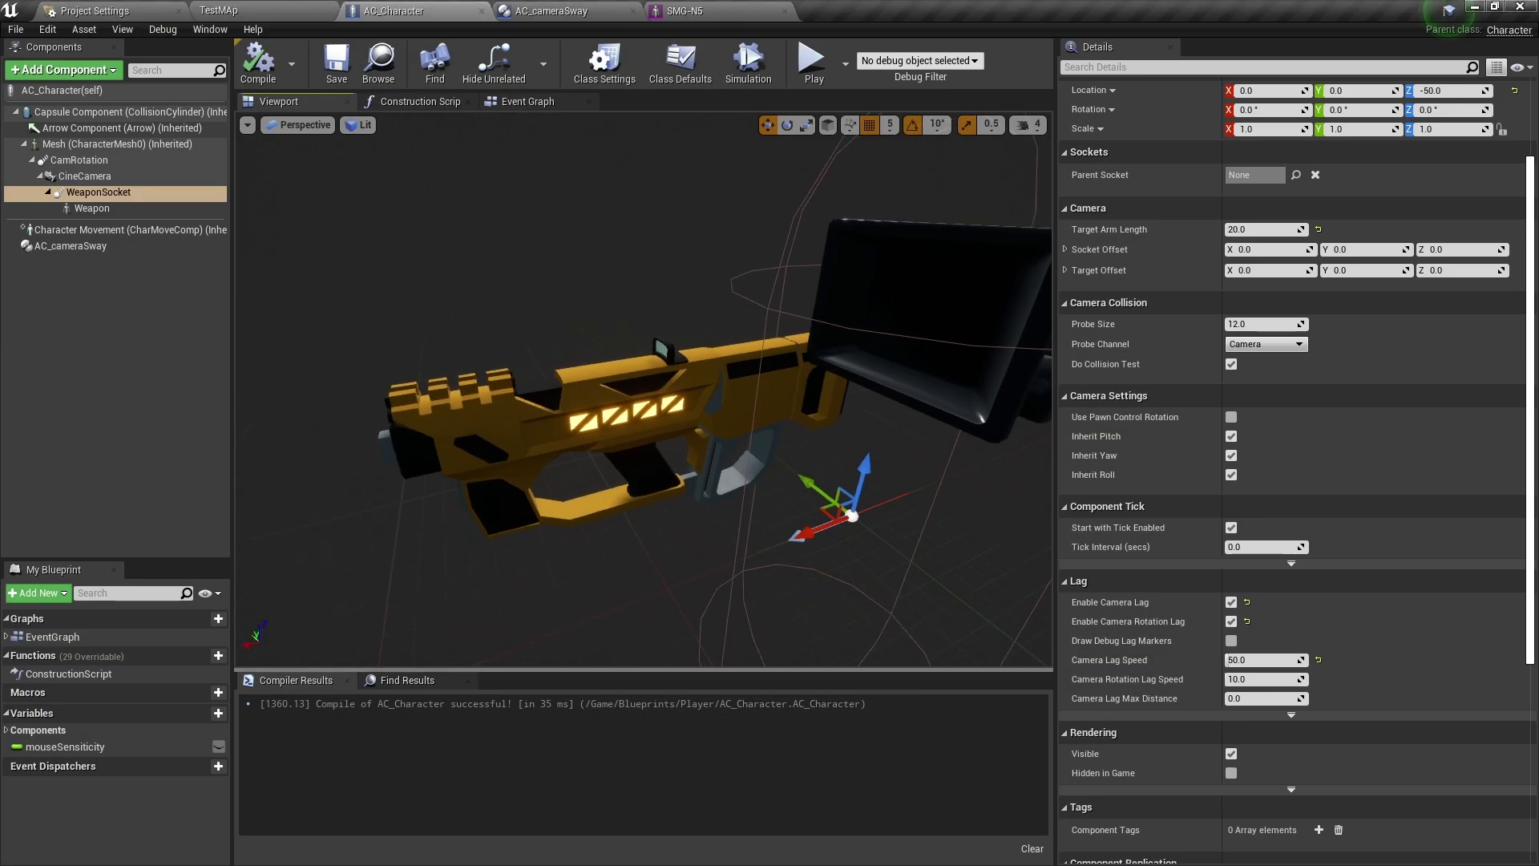
Play-test TestMAp in full screen again to check the retuned weapon lag, then end the session and return to AC_Character
right_drag(644, 389, 698, 385)
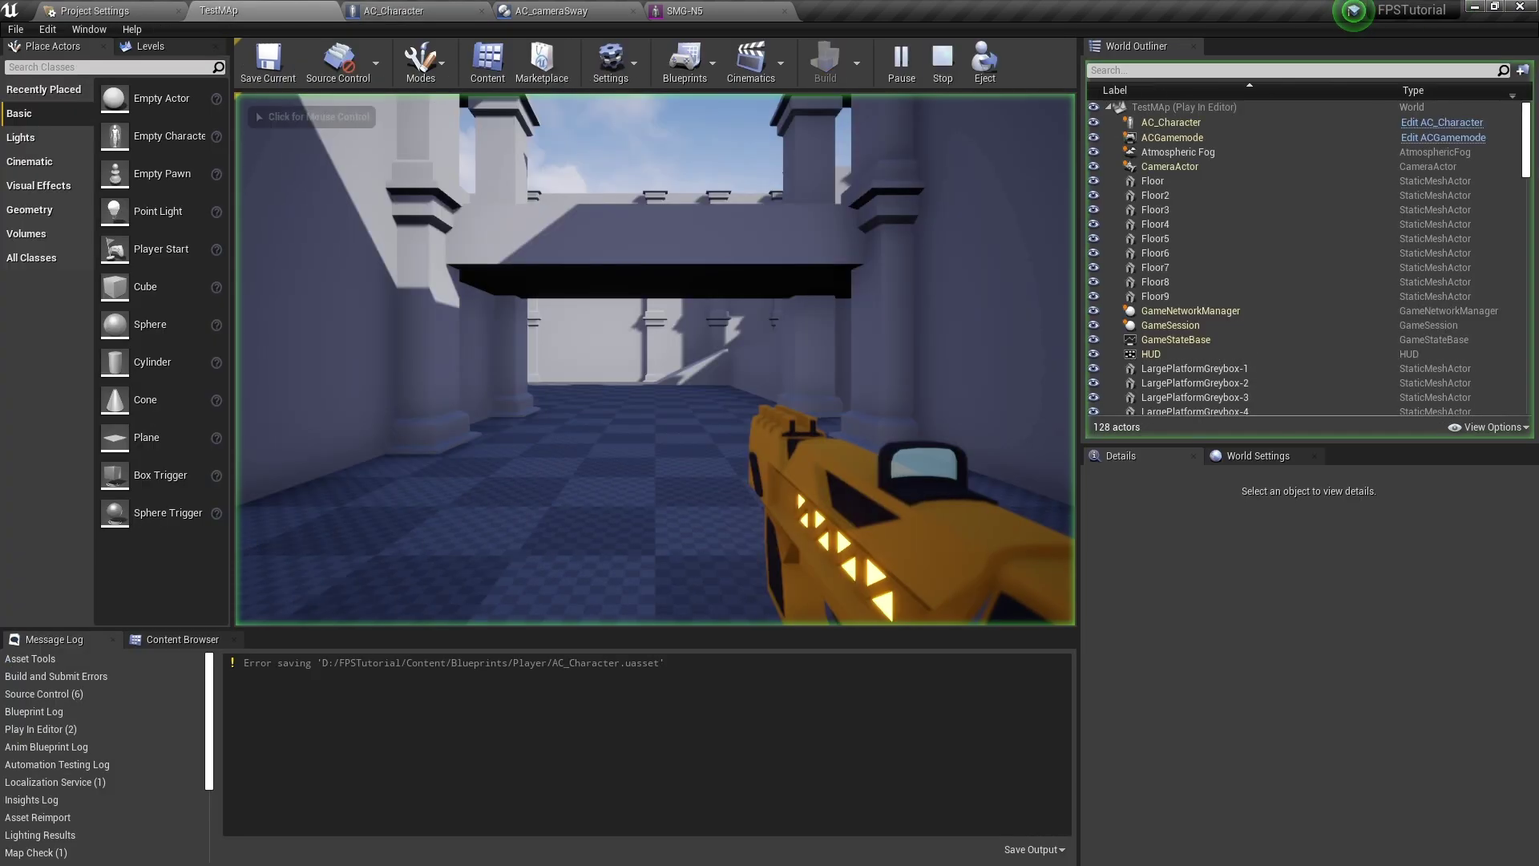
key(F11)
key(w)
key(w)
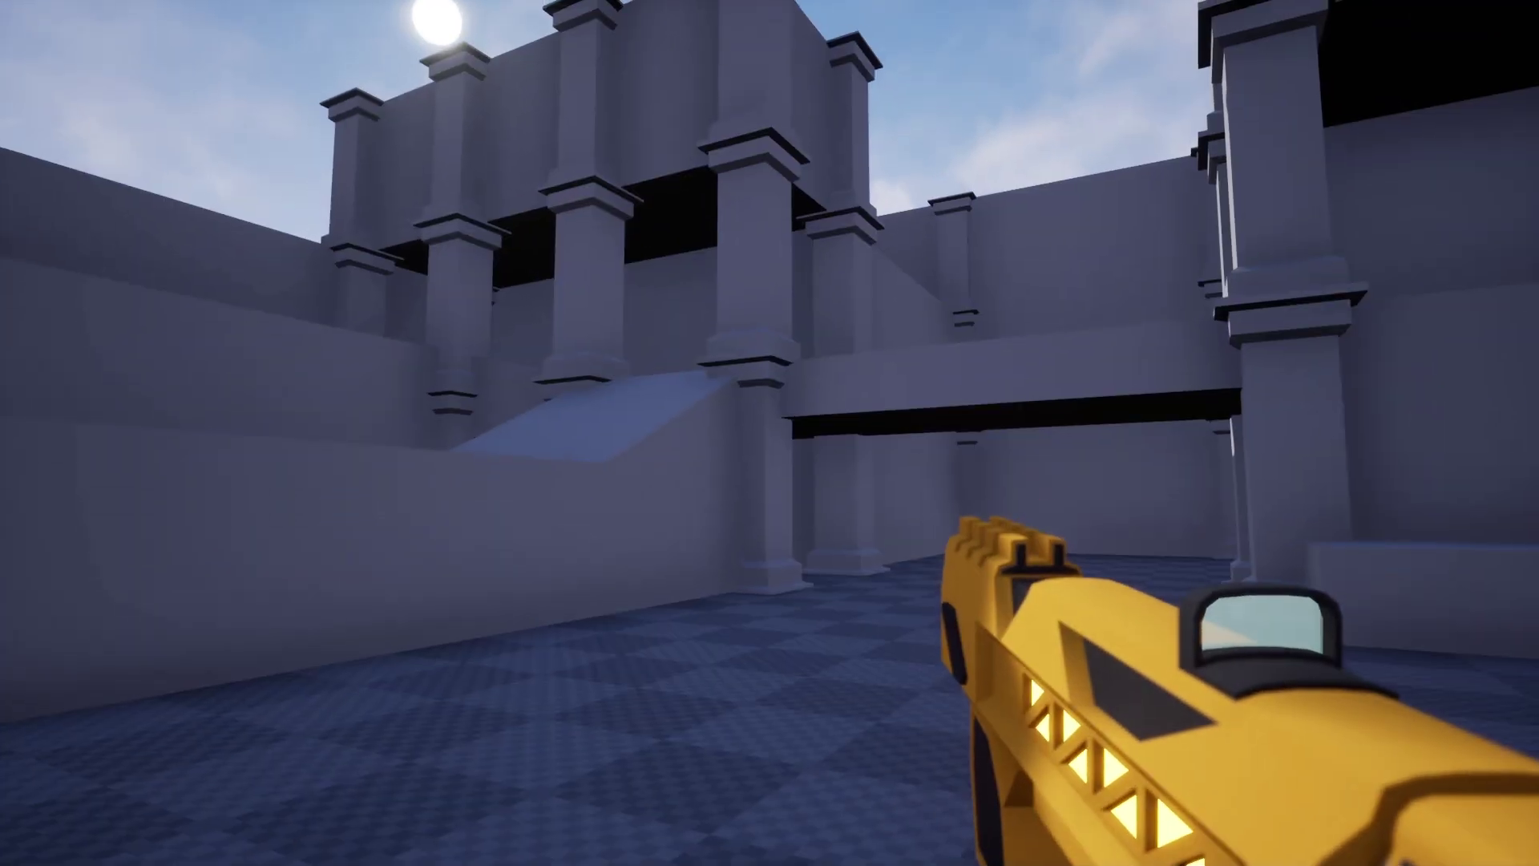
key(Escape)
key(F11)
click(449, 11)
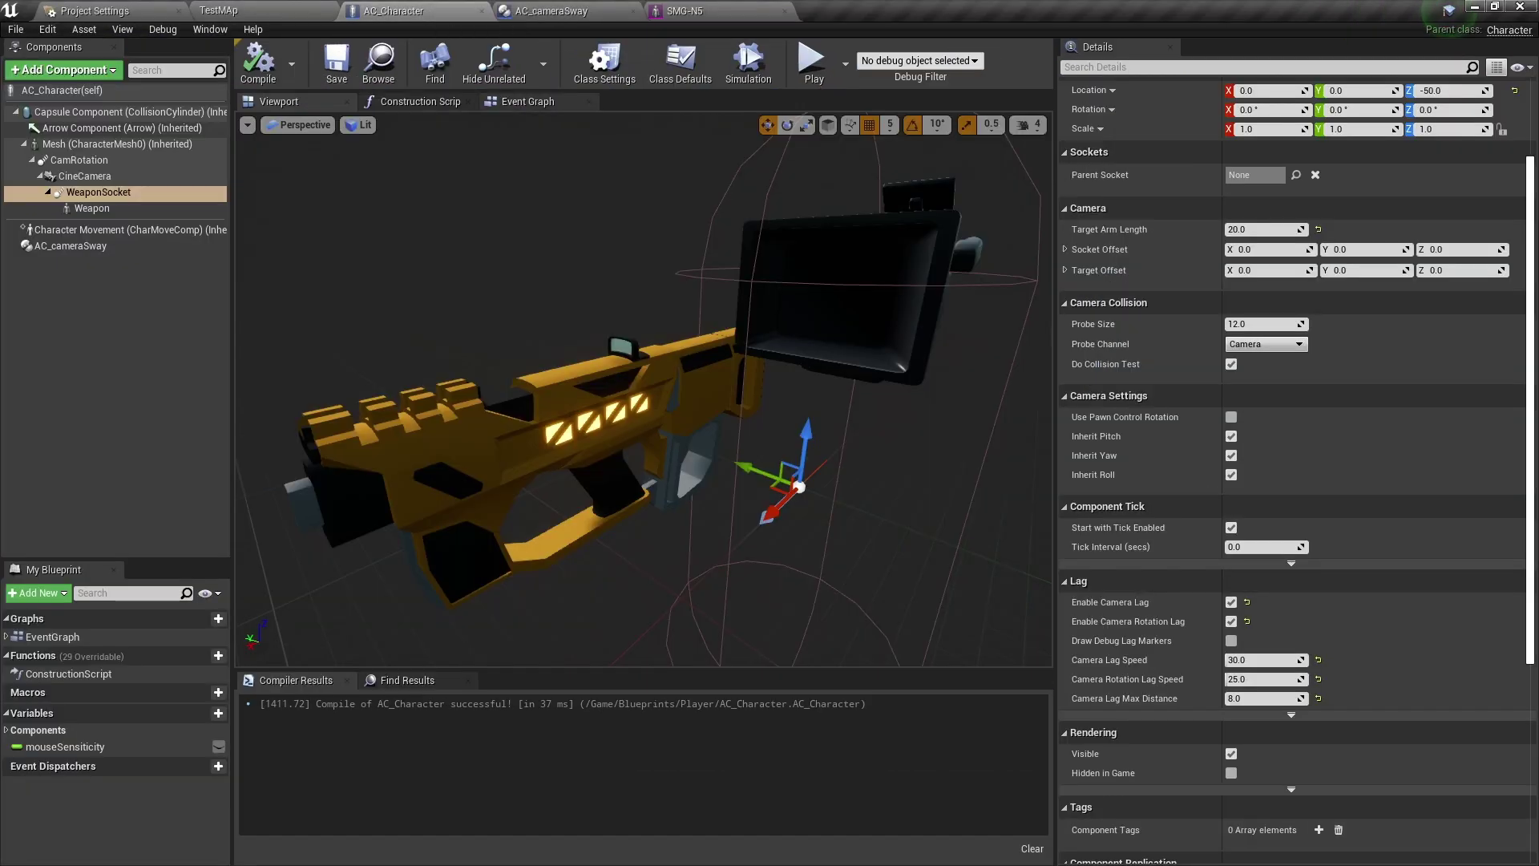
Examine AC_Character's Event Graph, reviewing the input nodes in the Movement comment and the free space below it
alt+drag(529, 472, 561, 485)
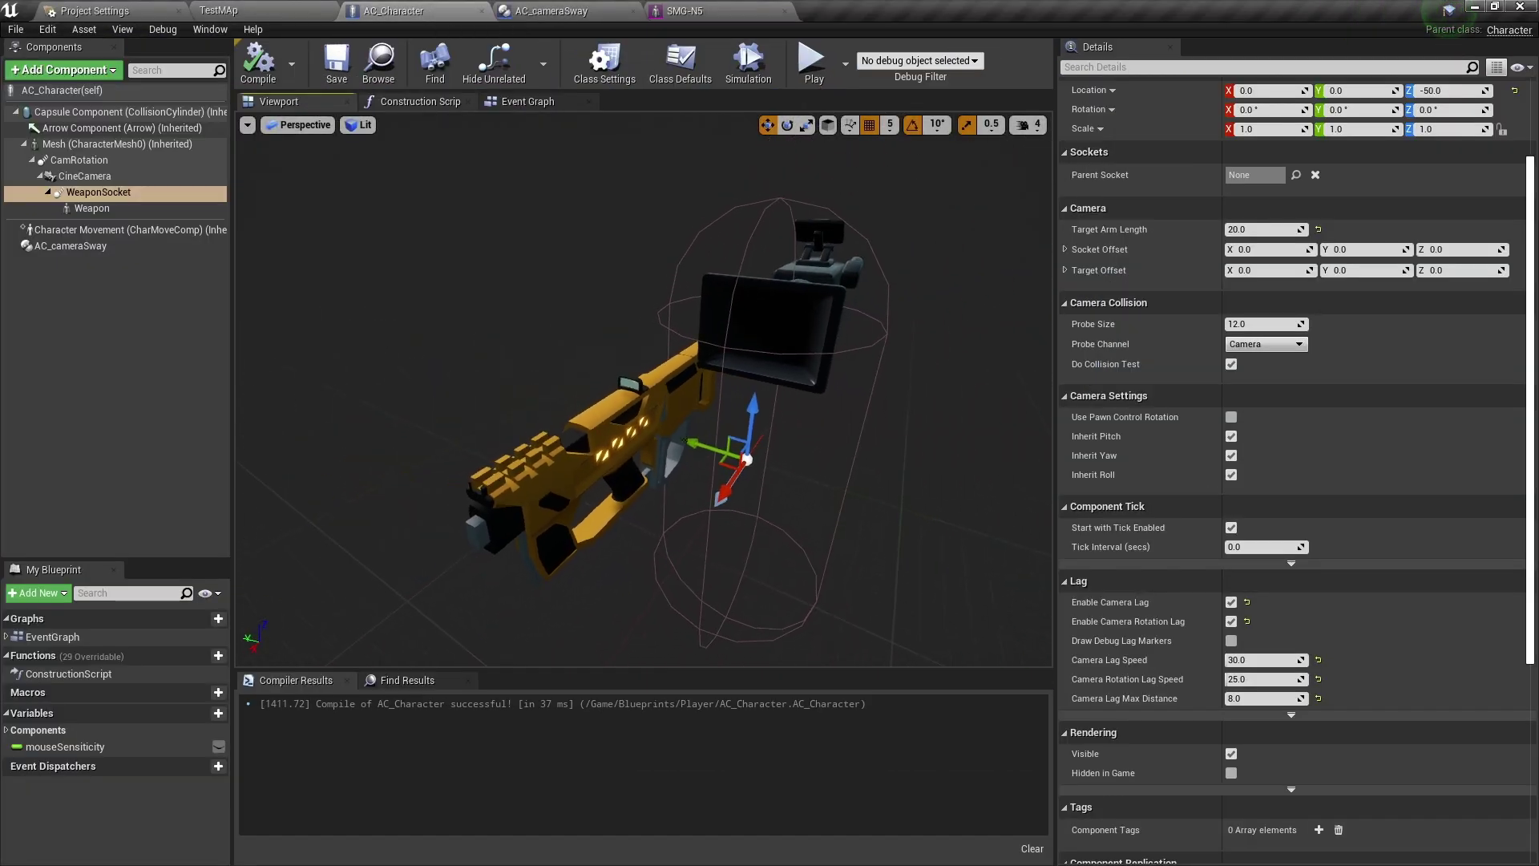
click(419, 101)
click(526, 101)
click(290, 101)
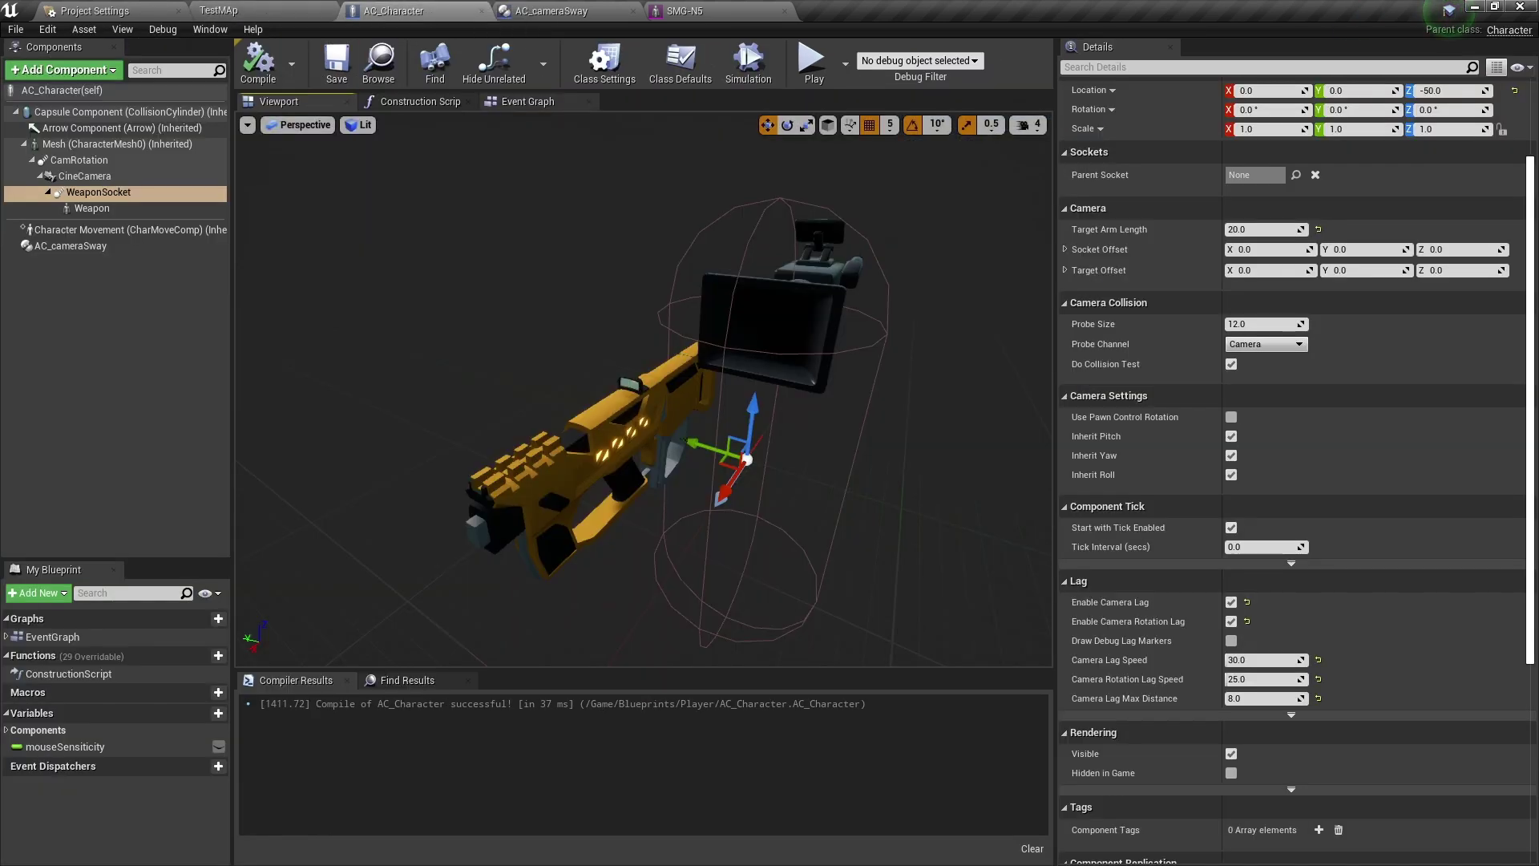
click(549, 102)
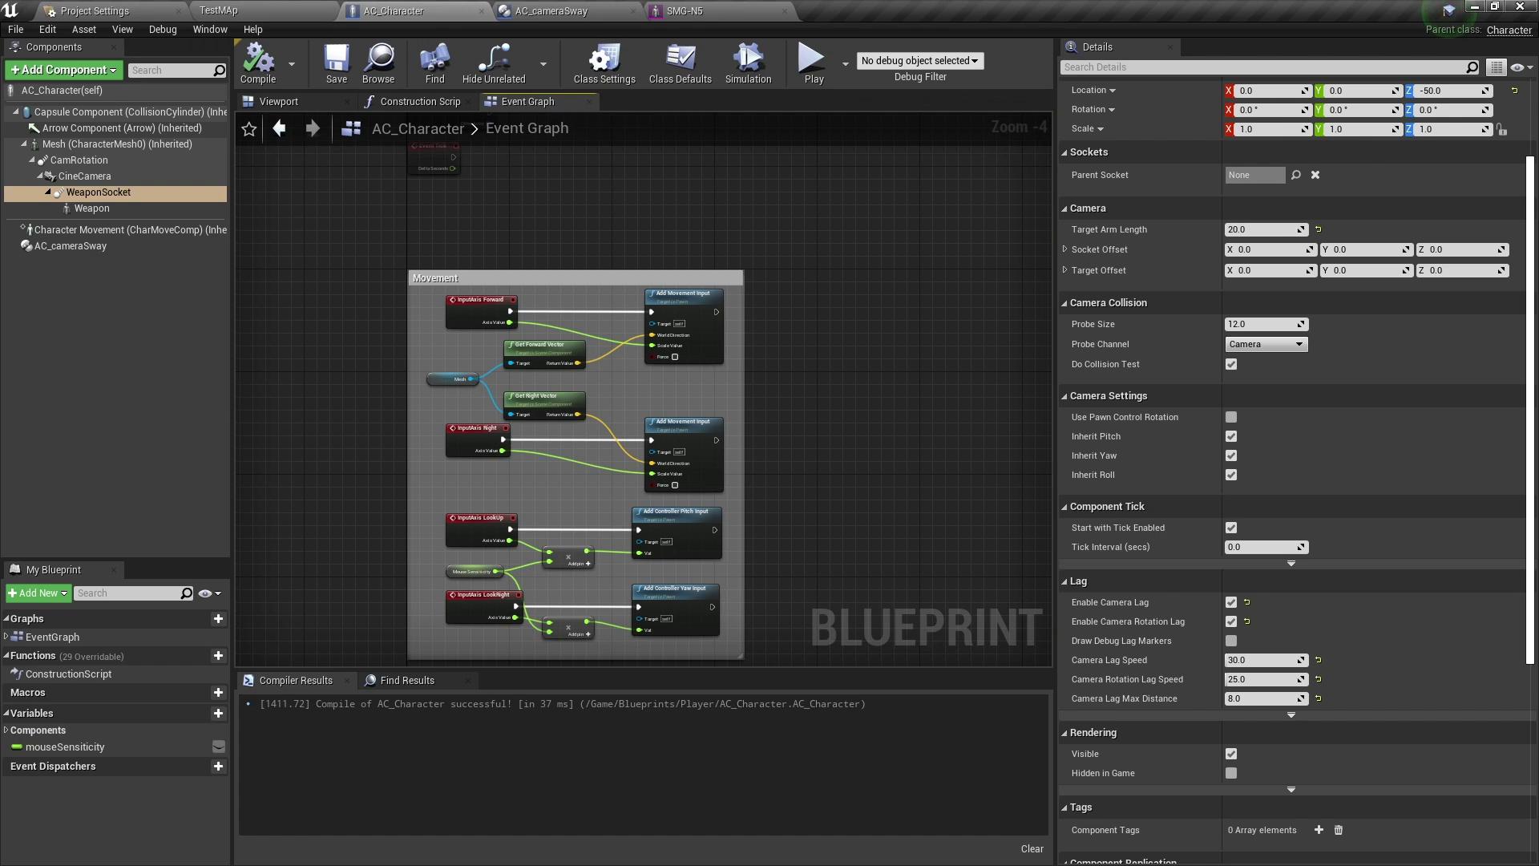
scroll(526, 479, up, 2)
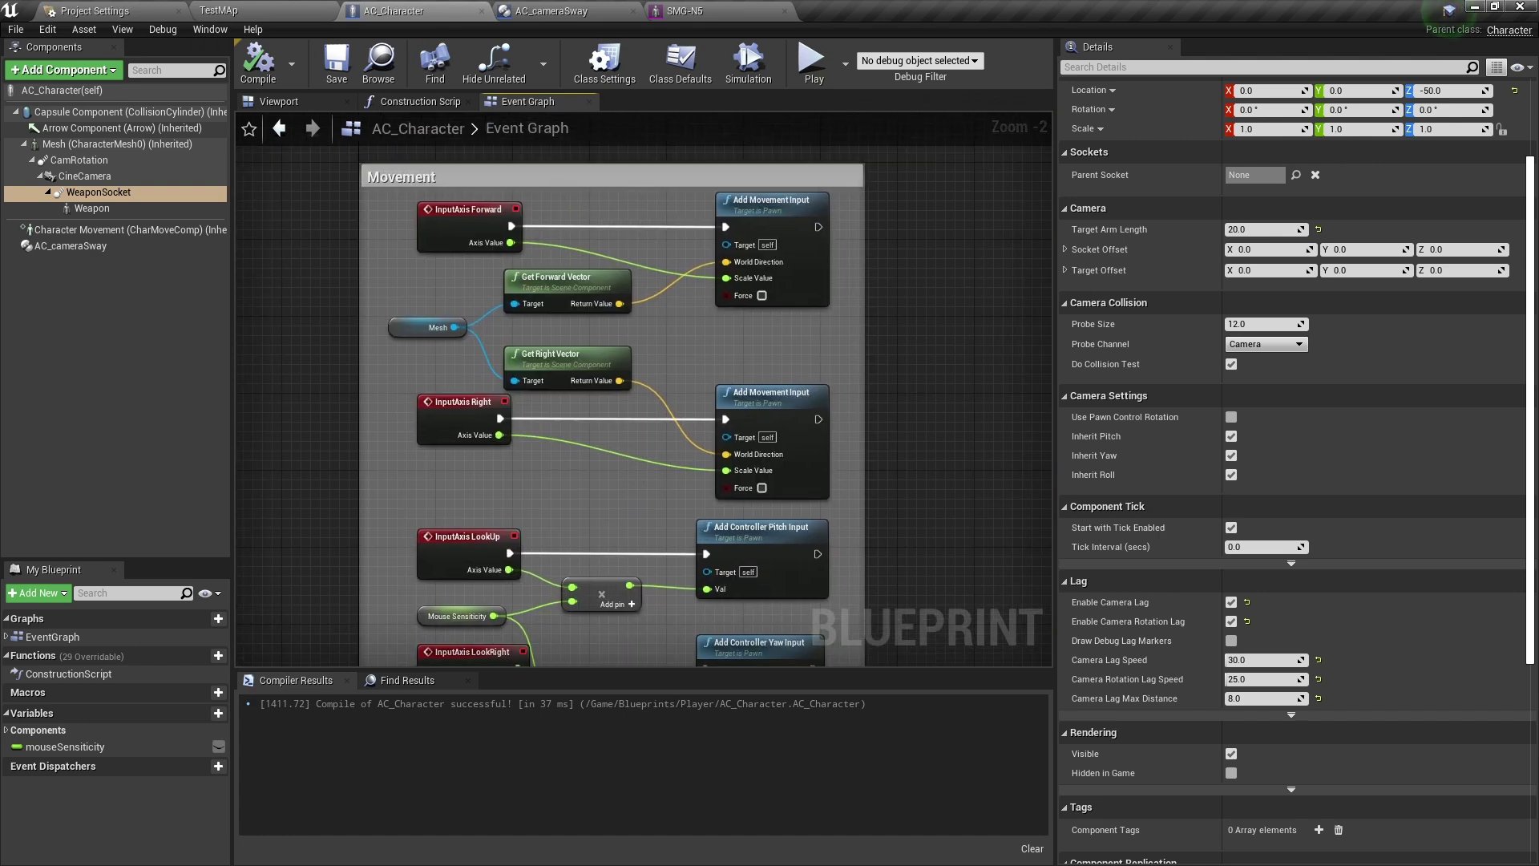
scroll(591, 497, down, 3)
right_drag(536, 628, 420, 255)
scroll(493, 342, up, 4)
right_drag(370, 304, 374, 276)
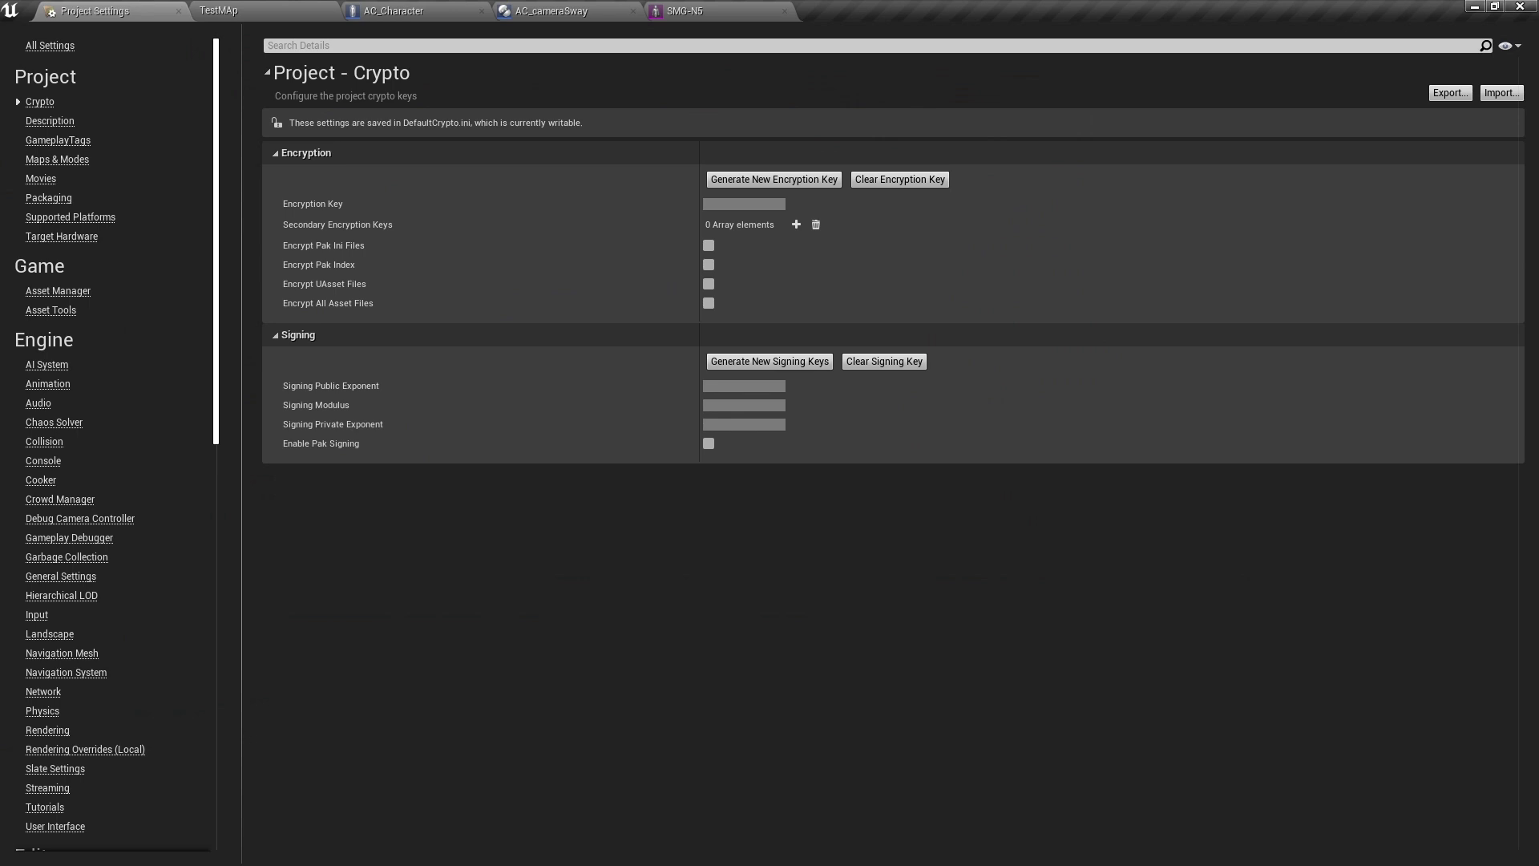
Add an action mapping named Jump bound to Space Bar in the project's Input settings
click(37, 614)
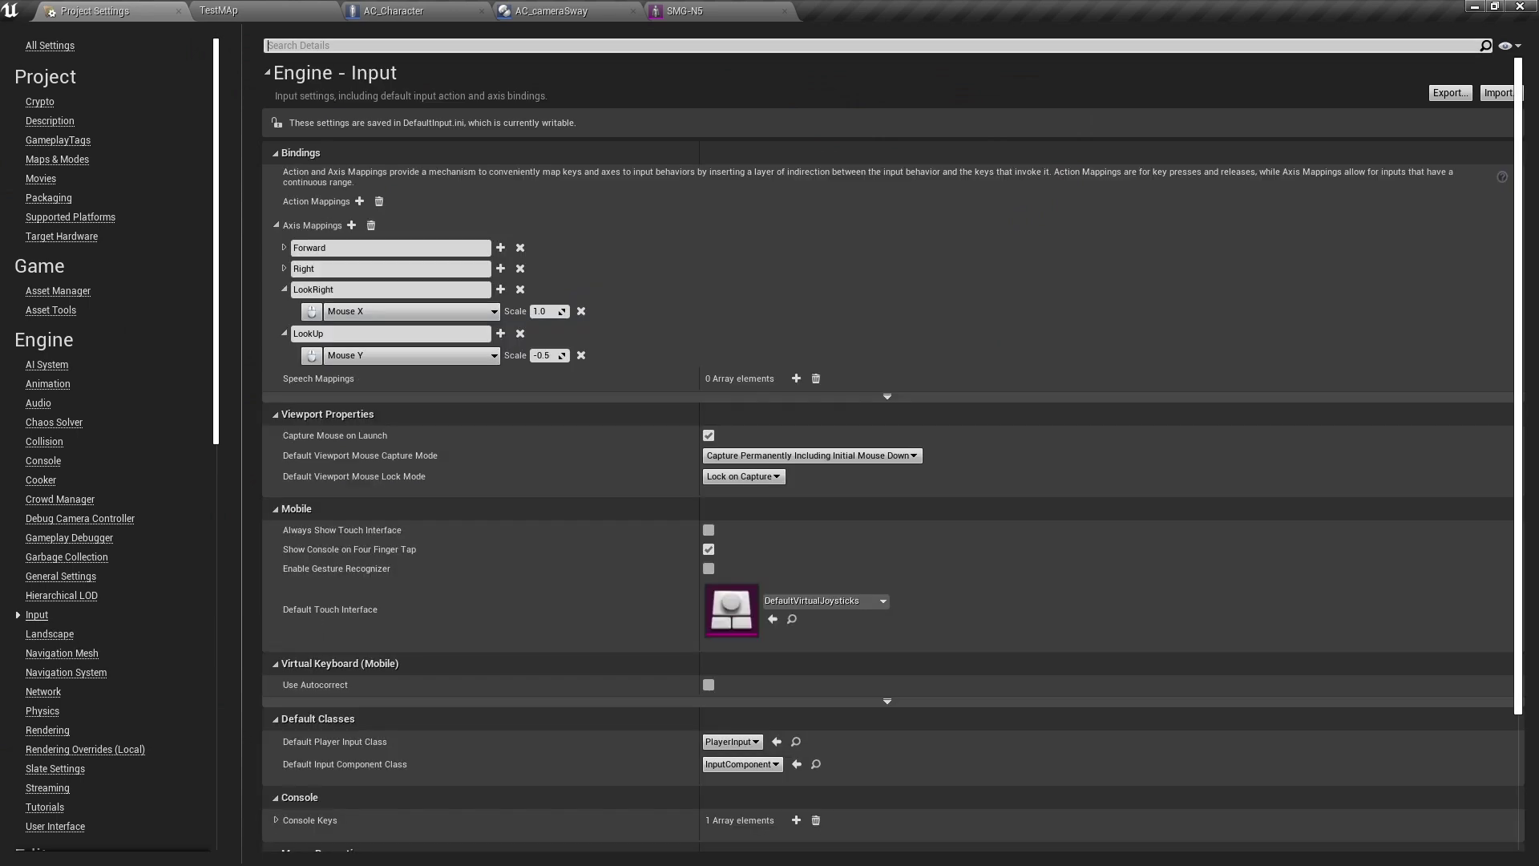
click(284, 289)
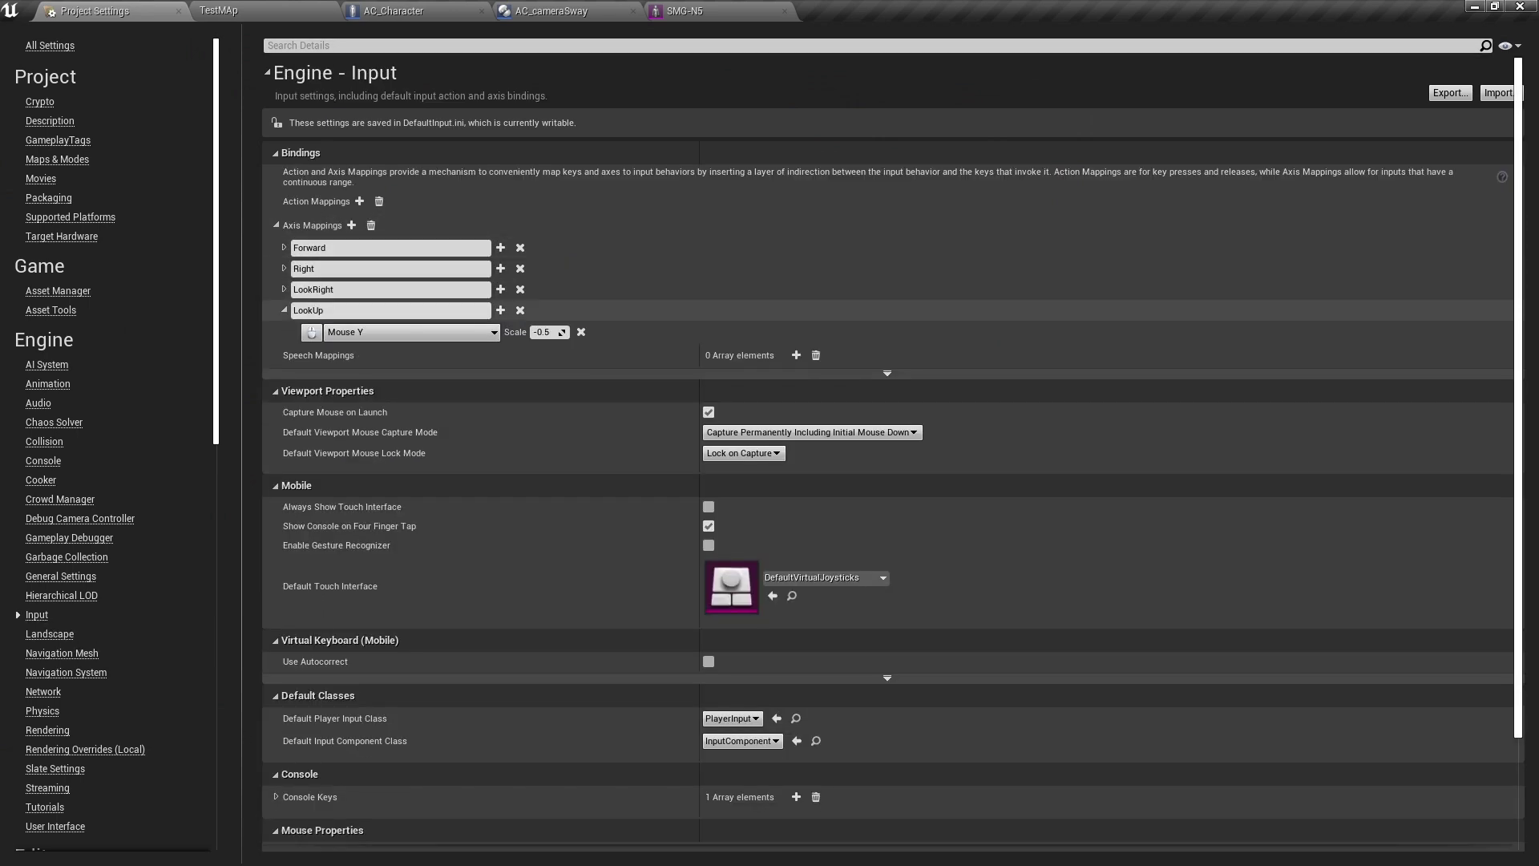
click(359, 201)
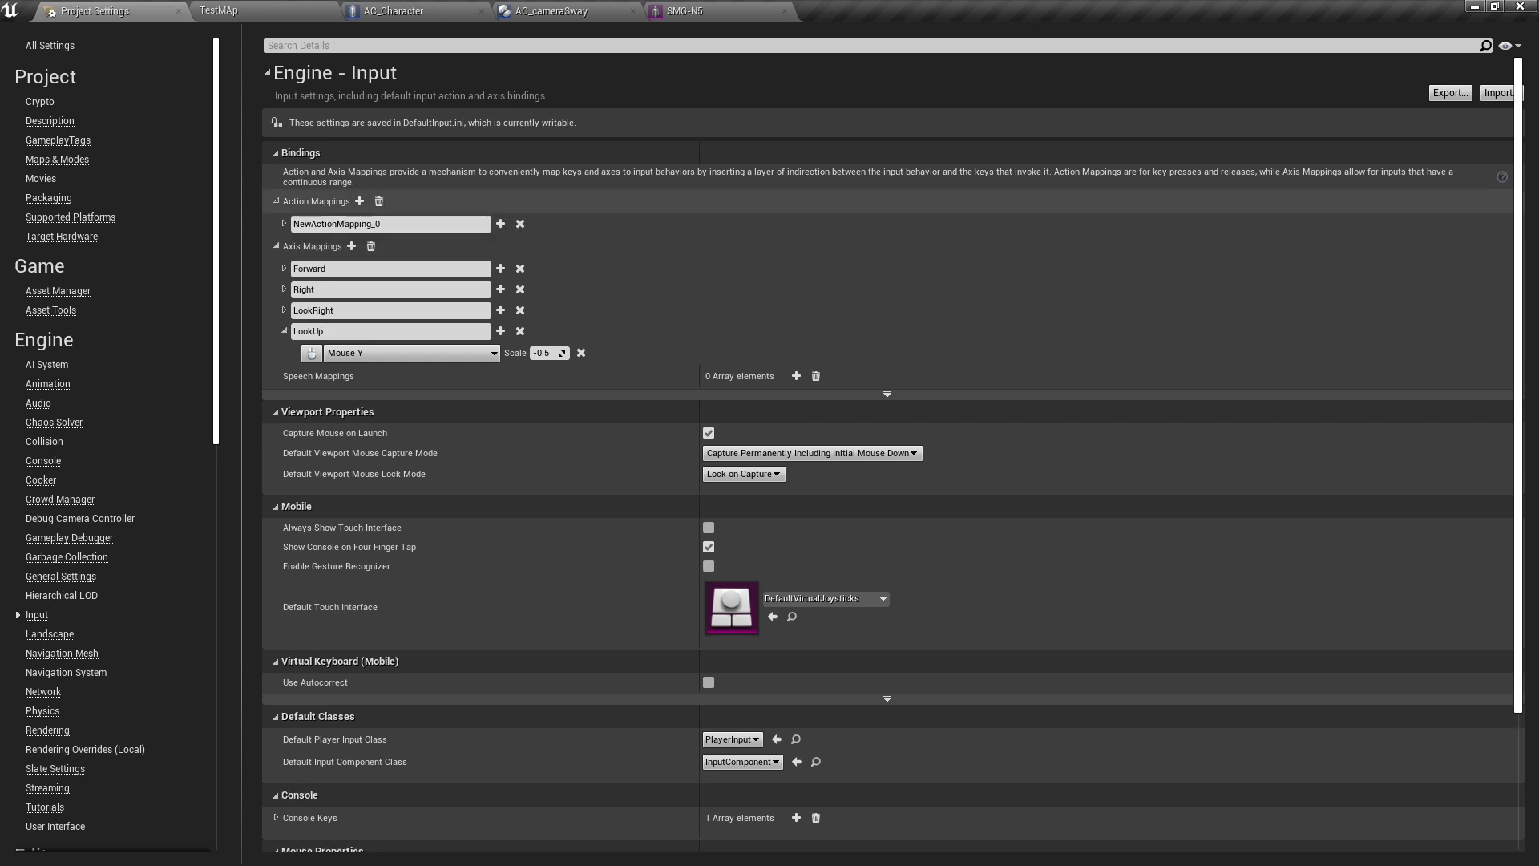
drag(381, 224, 265, 223)
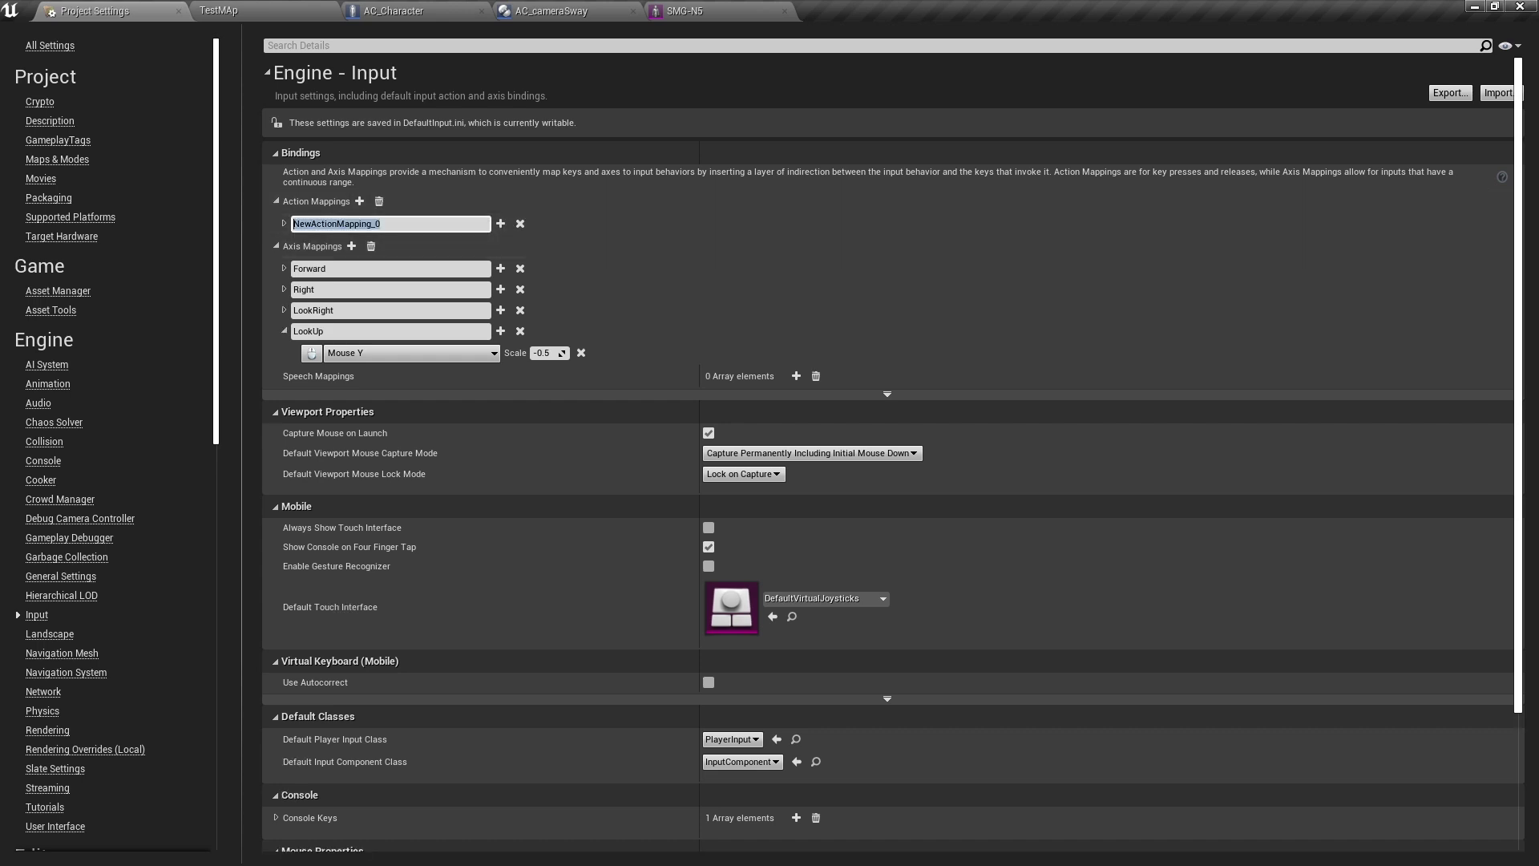
key(Return)
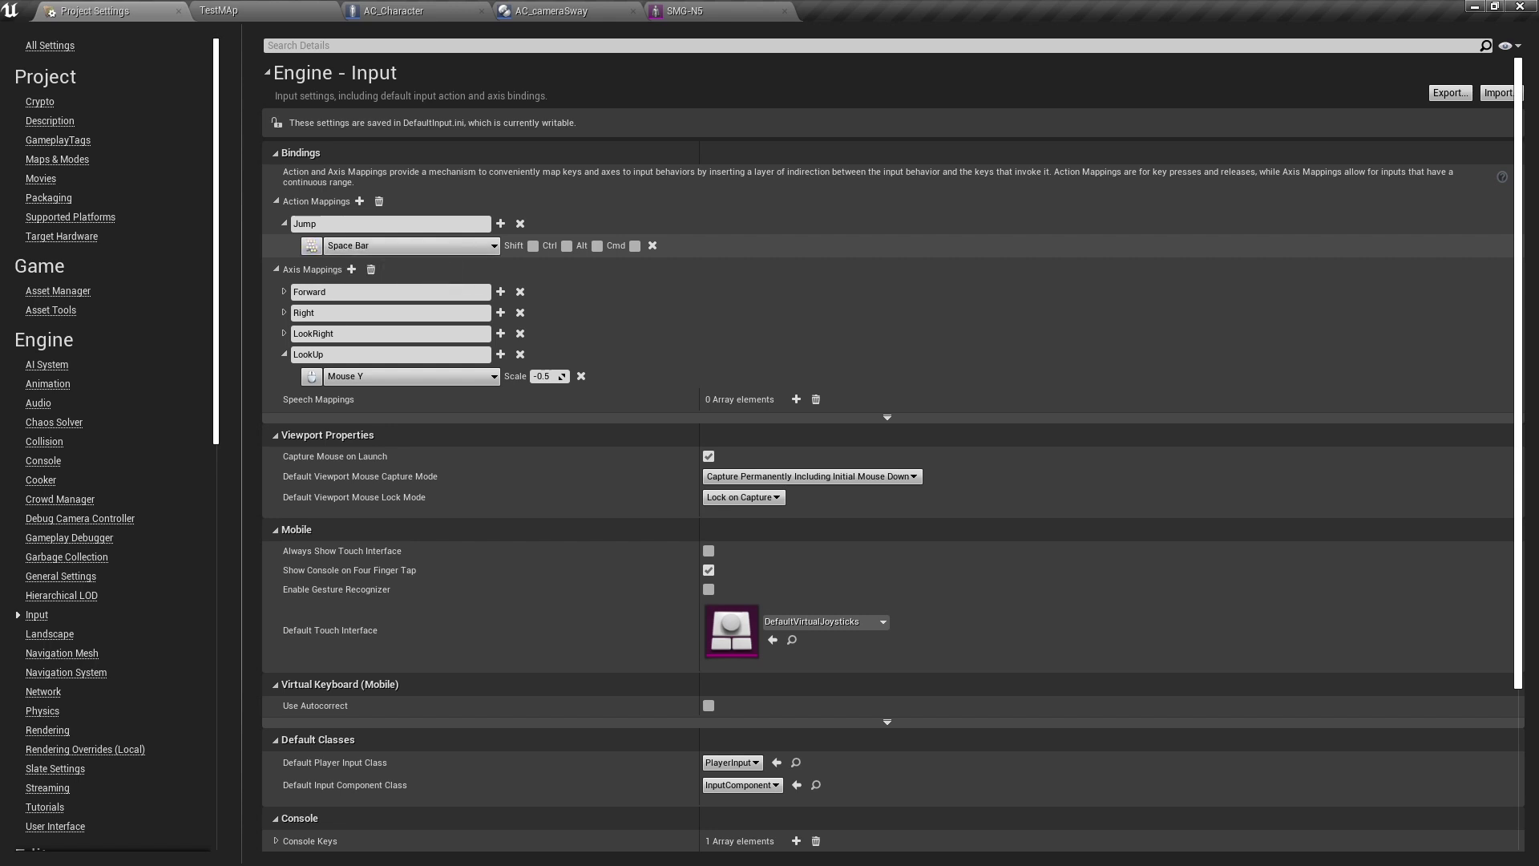
Add an InputAction Jump event to AC_Character's Event Graph below the Movement comment
click(424, 11)
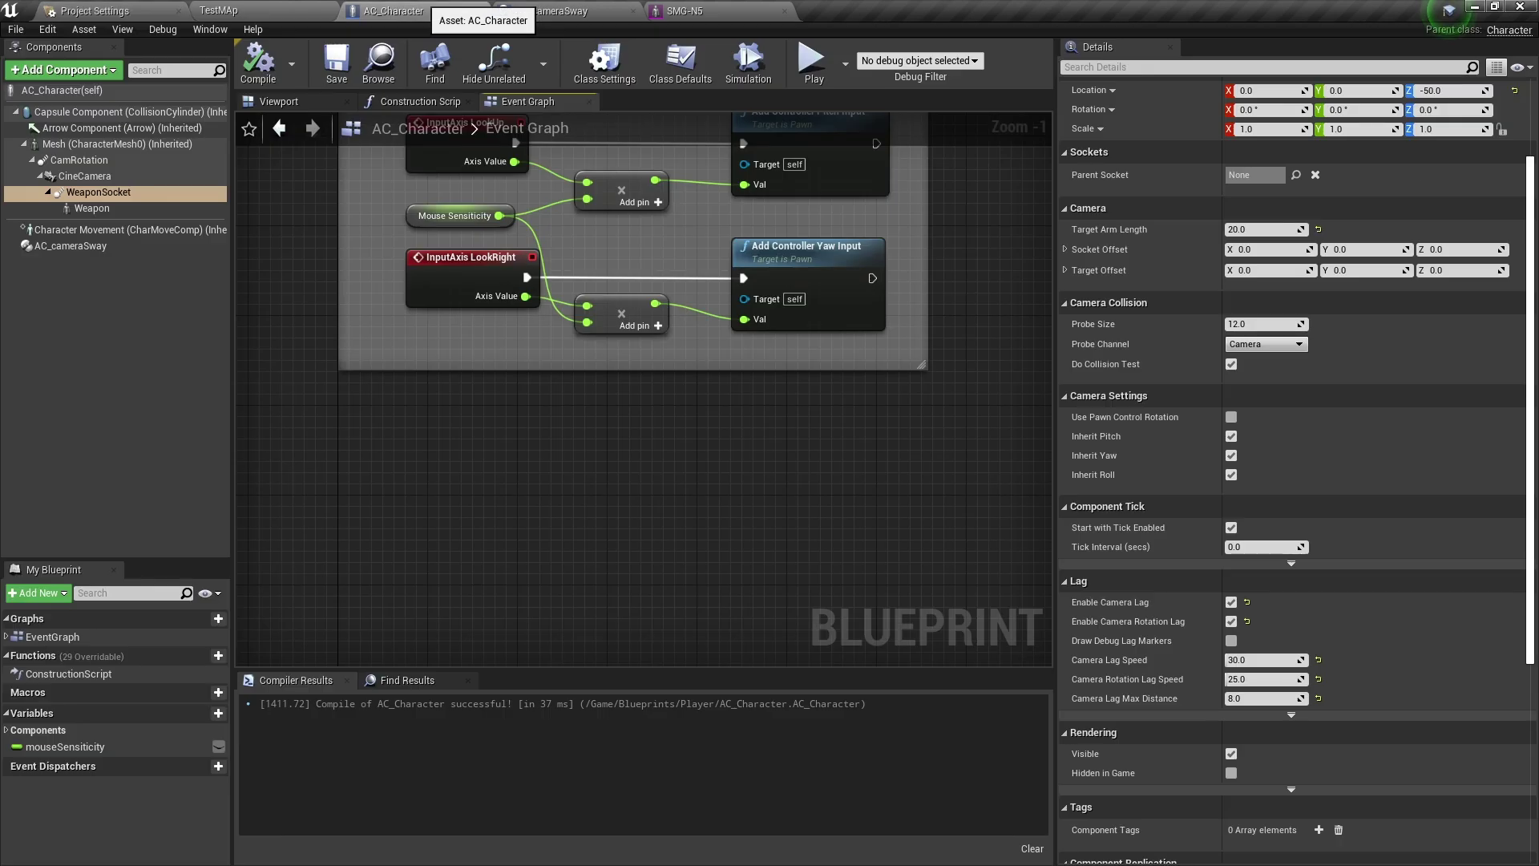
right_click(446, 507)
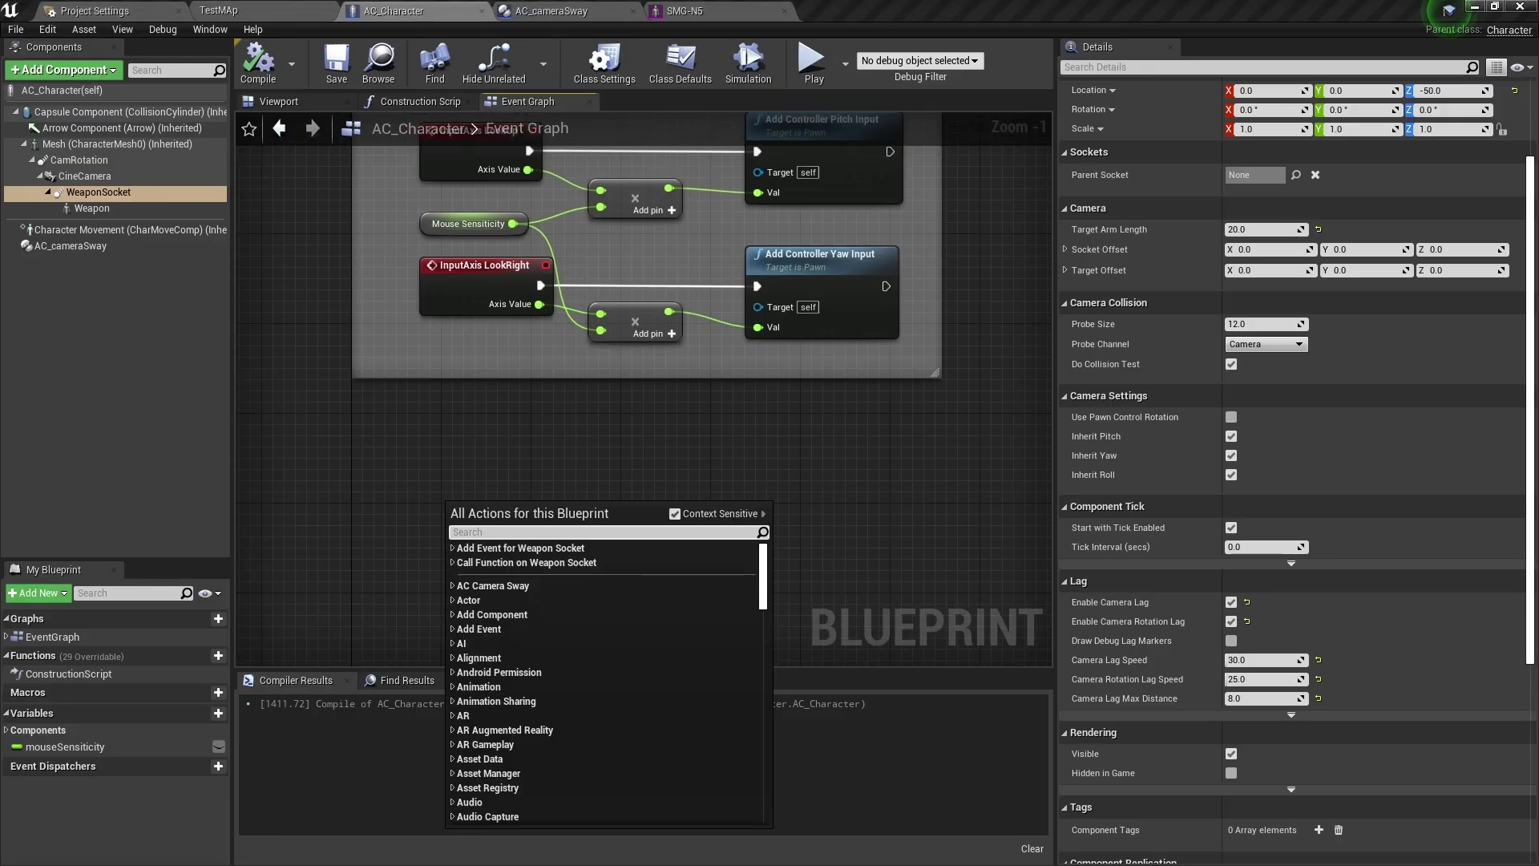
text(jump)
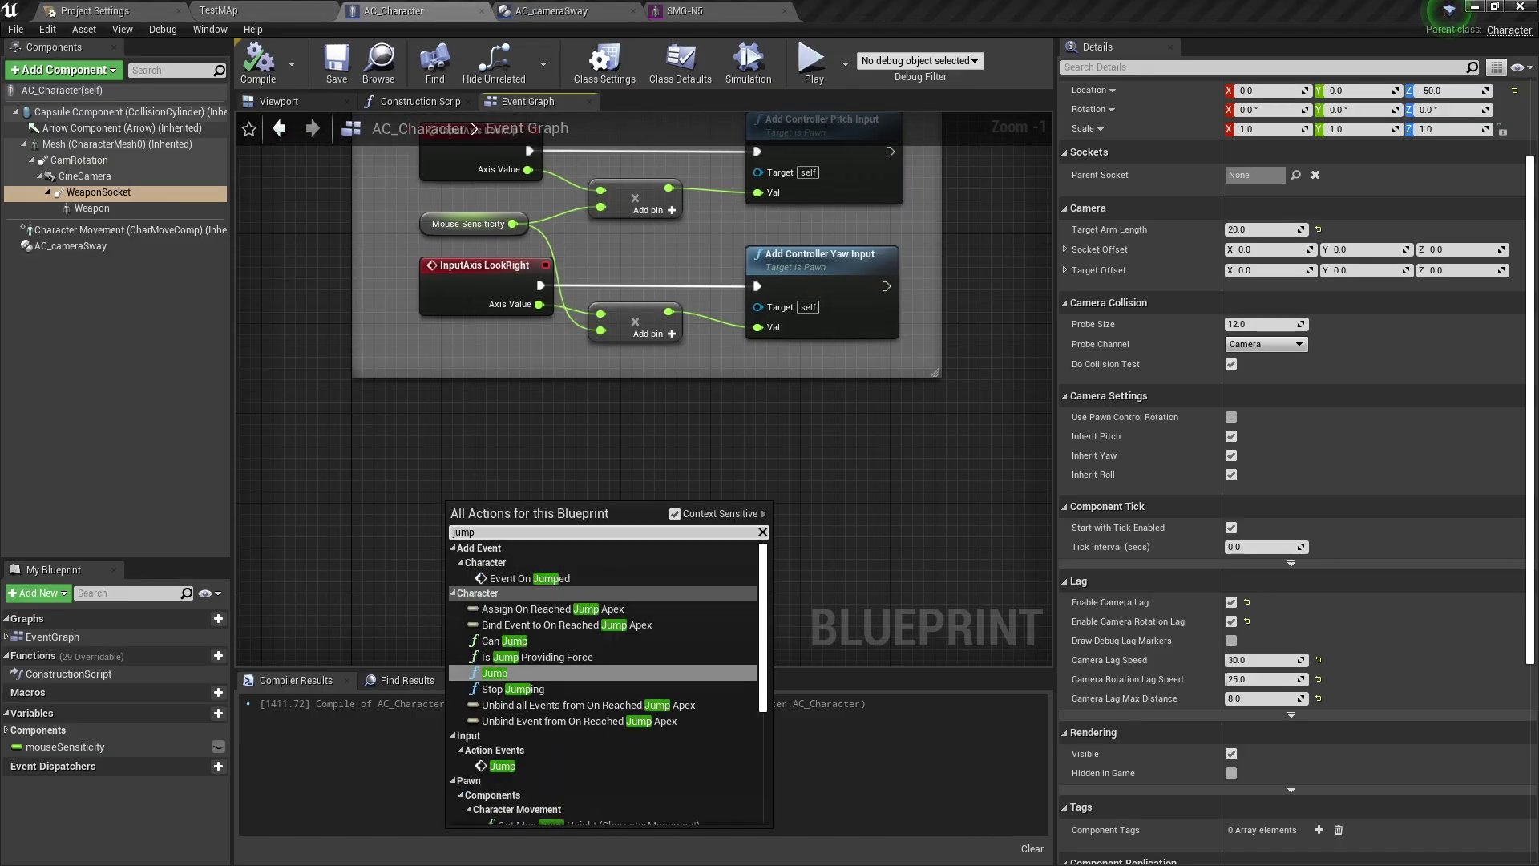
scroll(601, 641, down, 3)
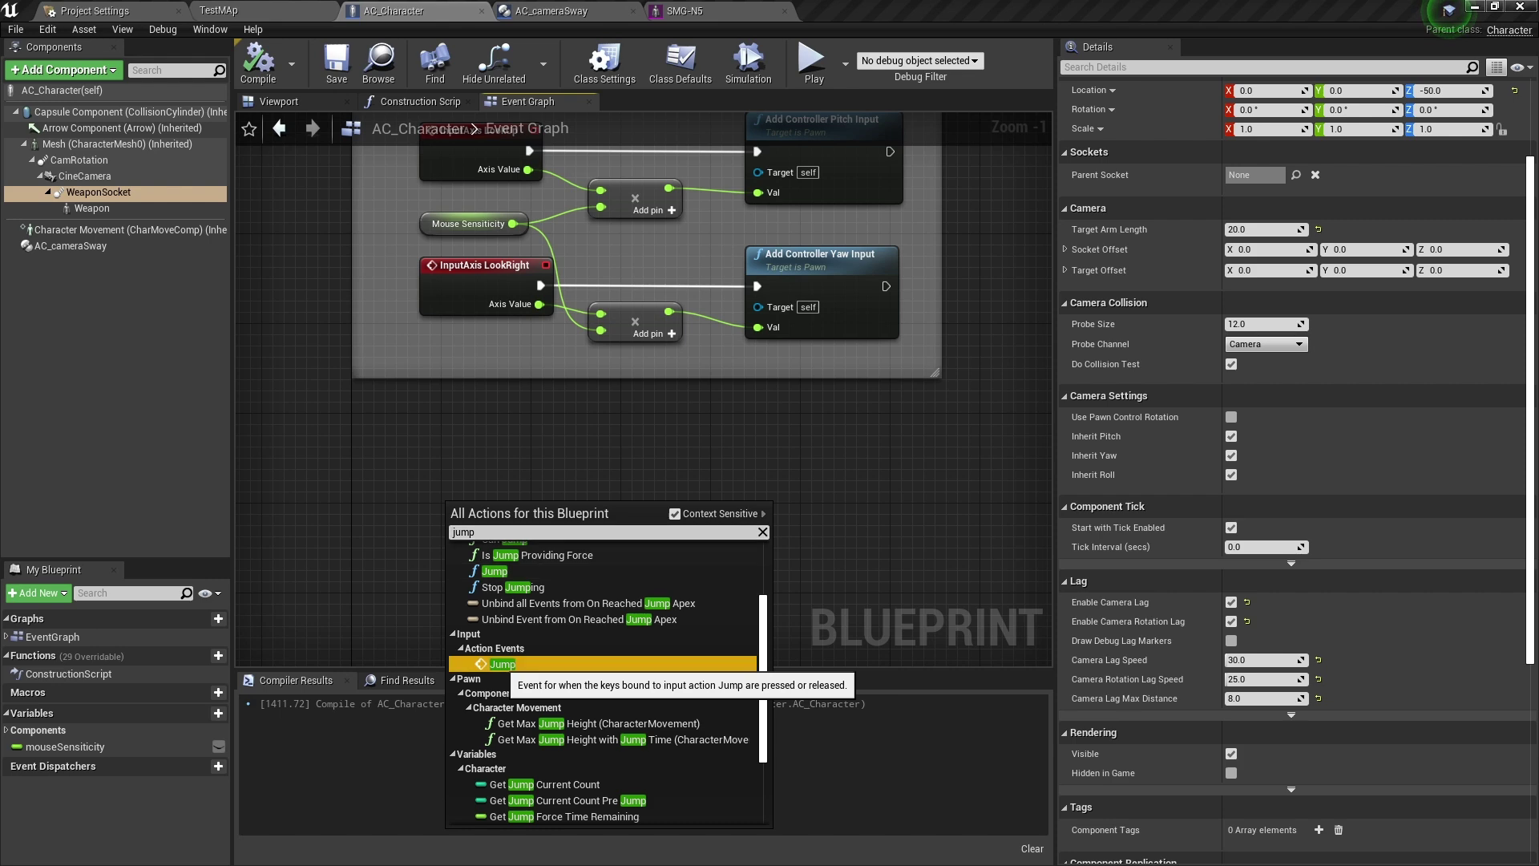
click(501, 664)
drag(453, 514, 365, 514)
right_drag(593, 573, 595, 528)
Connect the Jump event's Pressed output to a new character Jump function node, then compile and save AC_Character
drag(465, 486, 646, 481)
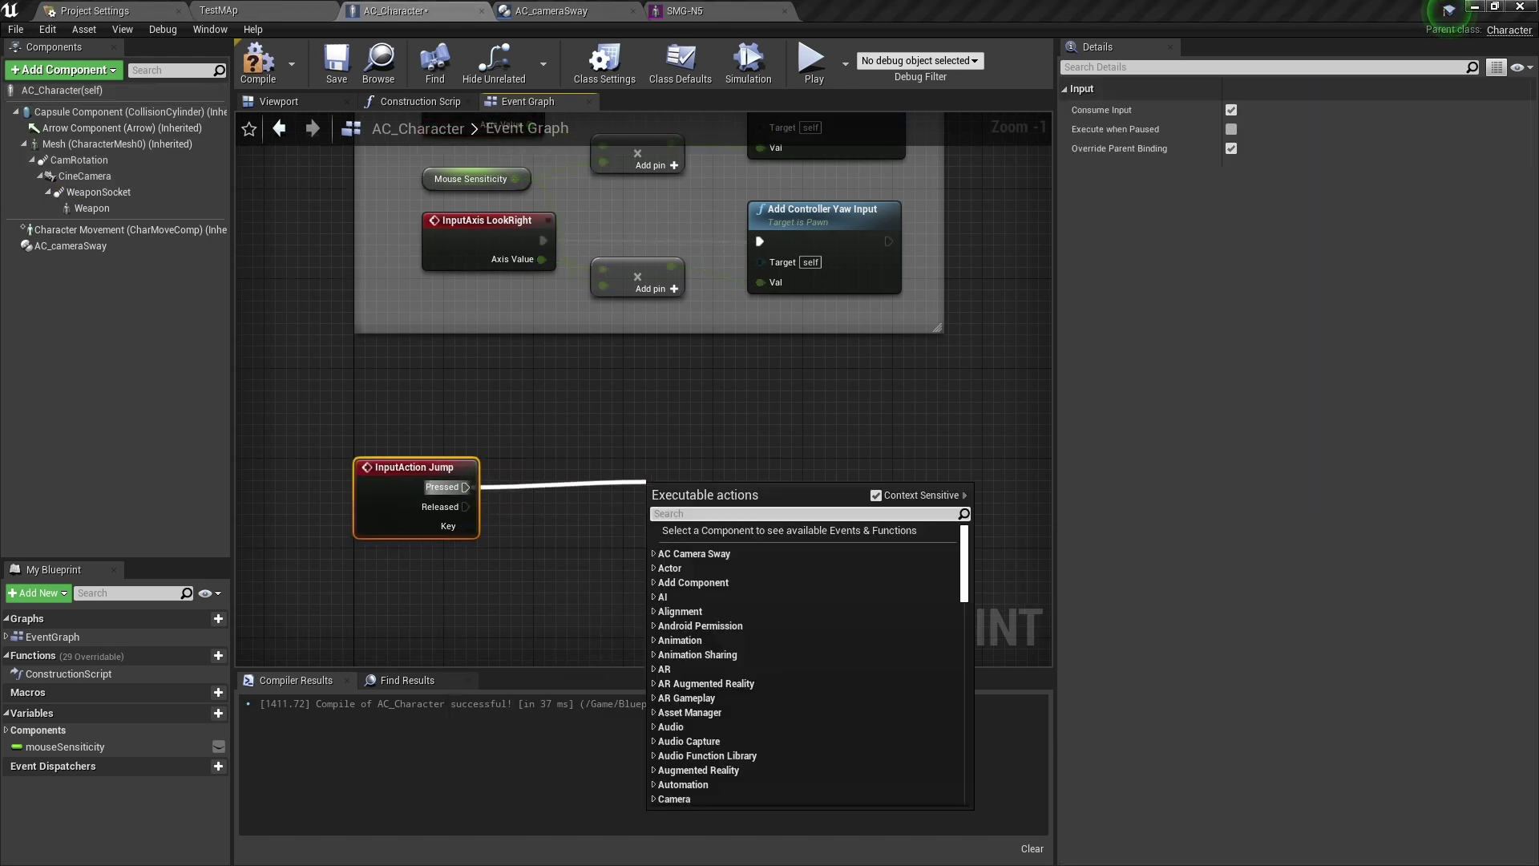
text(jump)
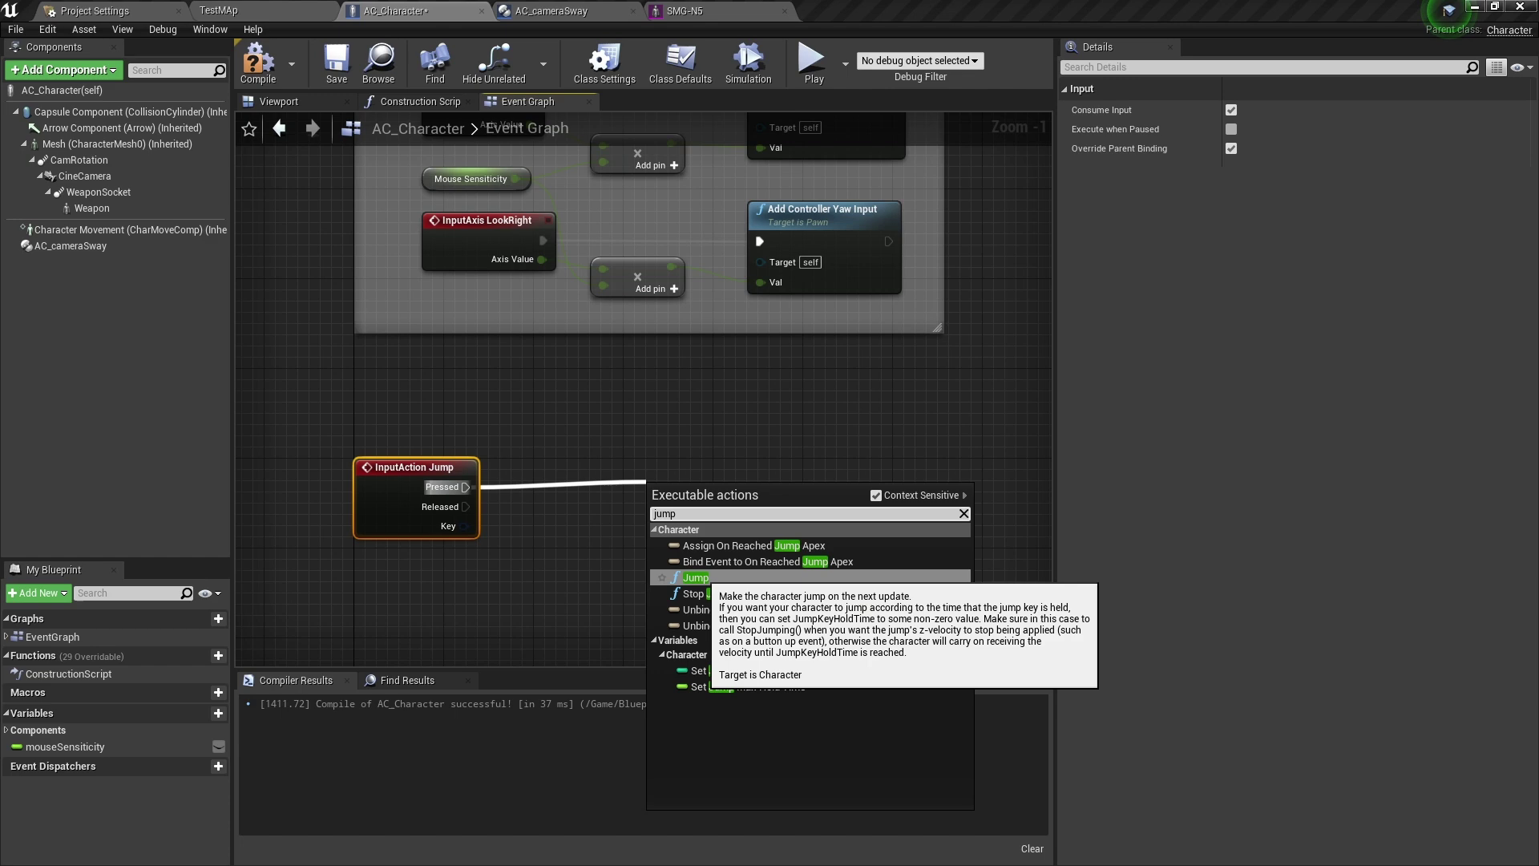
click(695, 577)
drag(689, 472, 677, 472)
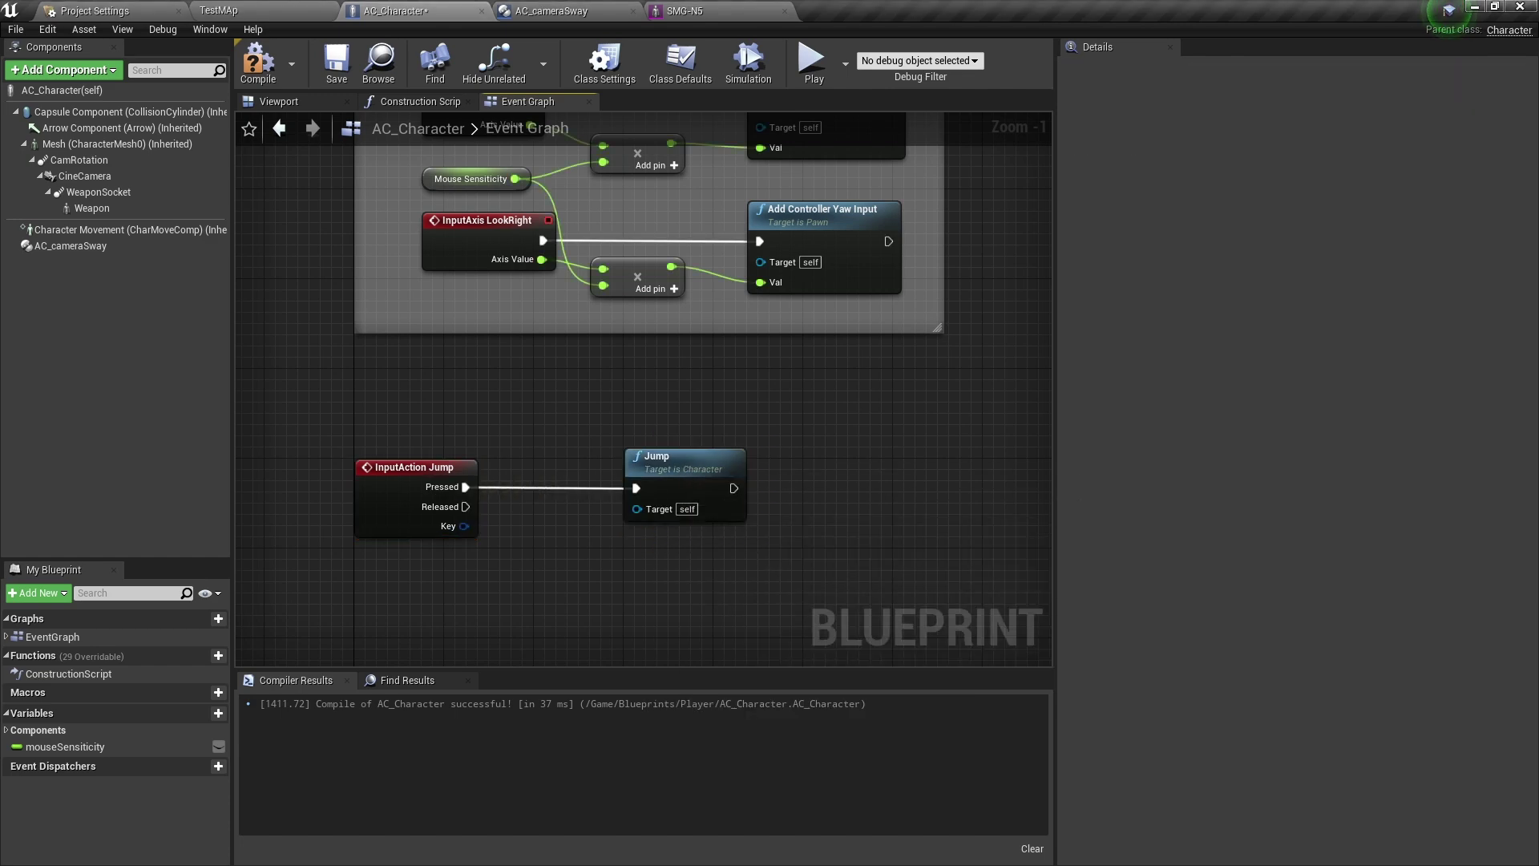
right_drag(640, 579, 666, 516)
click(262, 69)
click(336, 69)
Play-test TestMAp, walking forward and jumping repeatedly to check the jump, then end the session
click(257, 10)
click(900, 63)
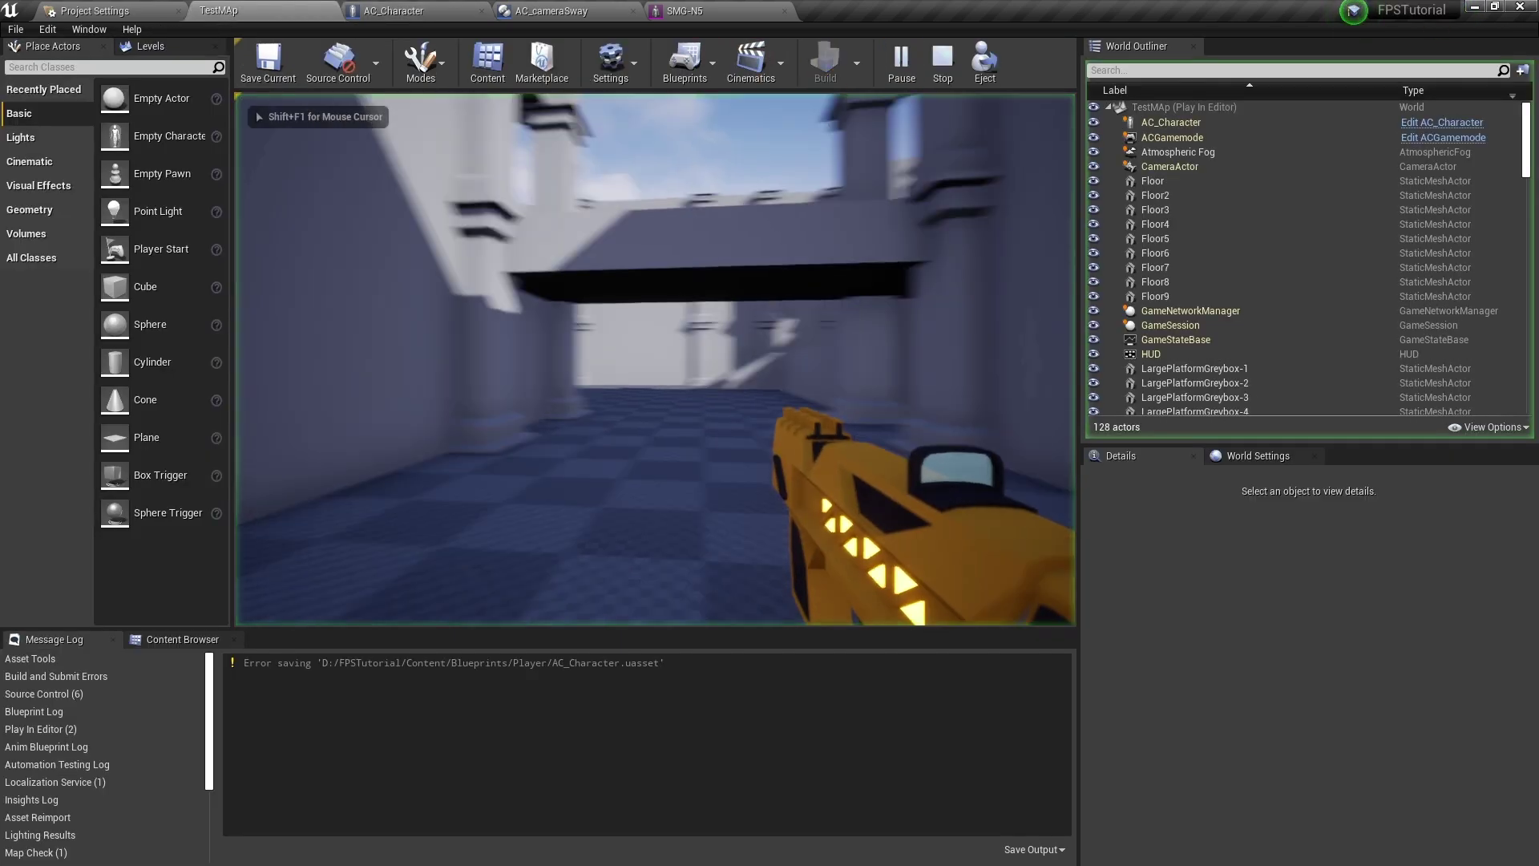
key(w)
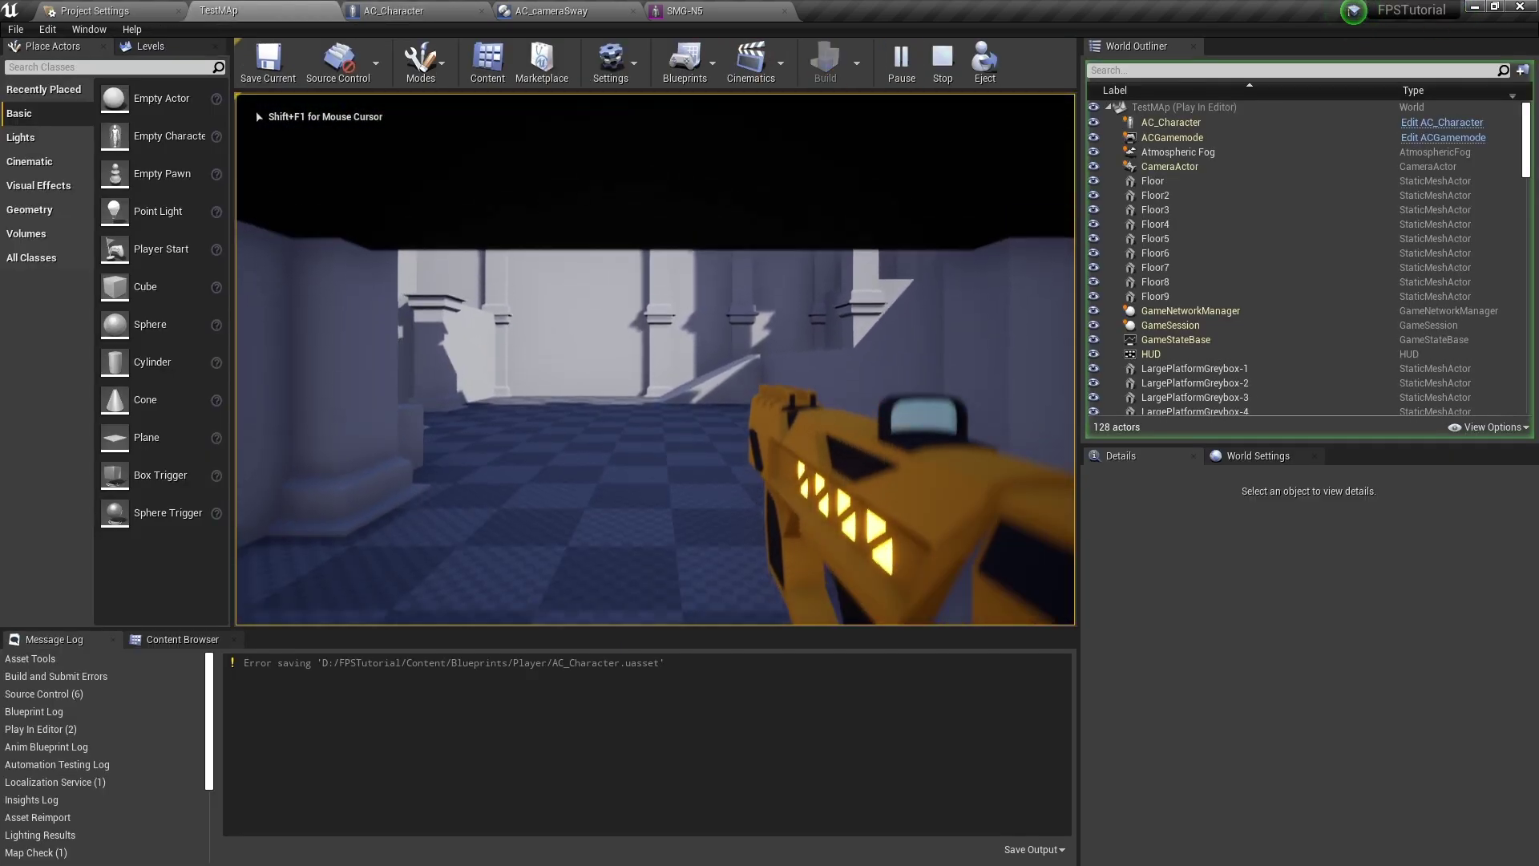
key(space)
key(space)
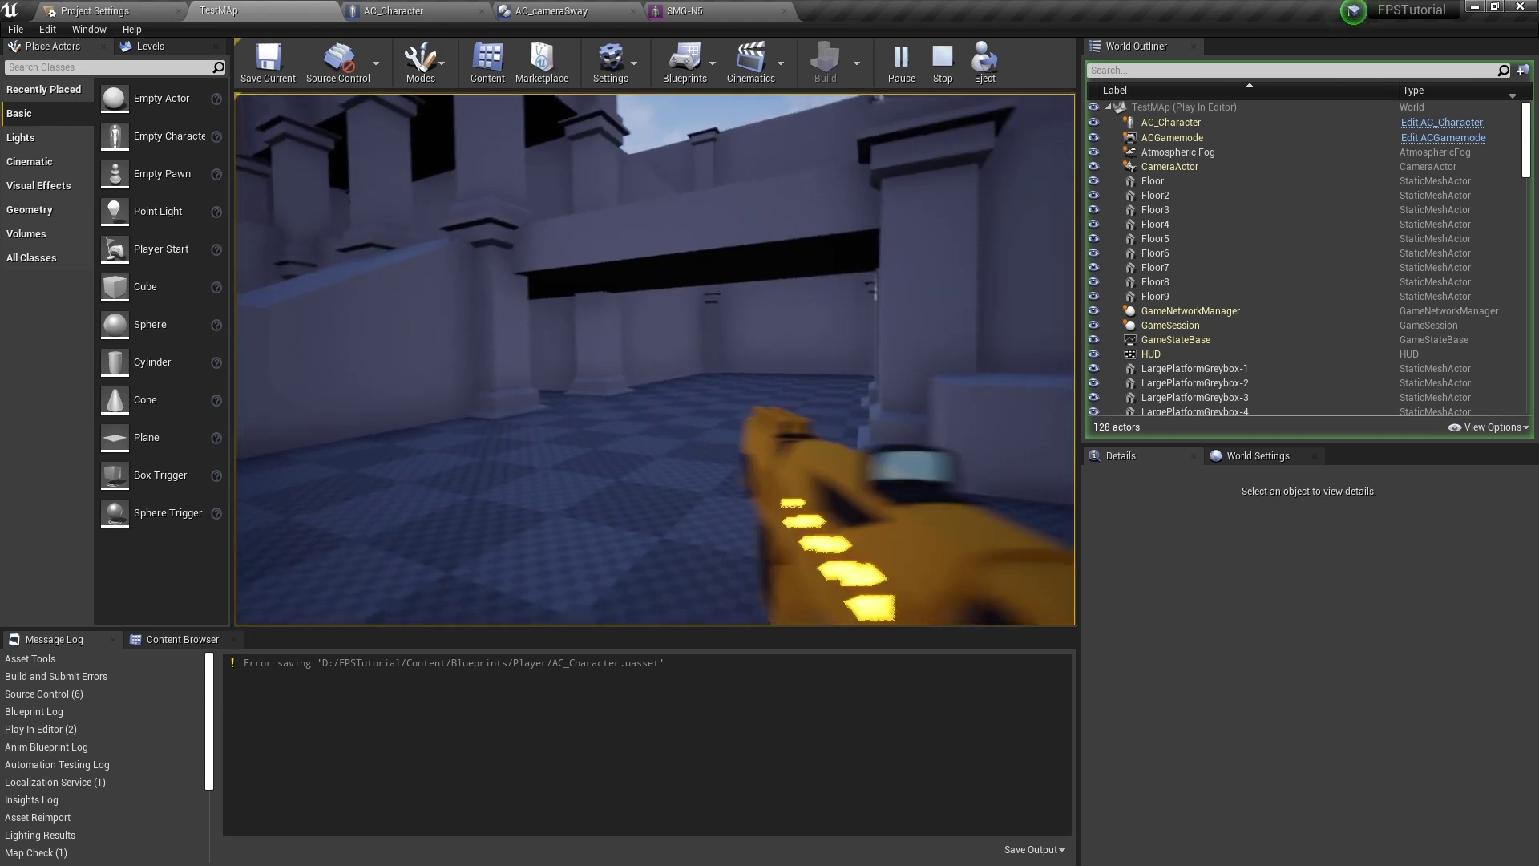
key(Escape)
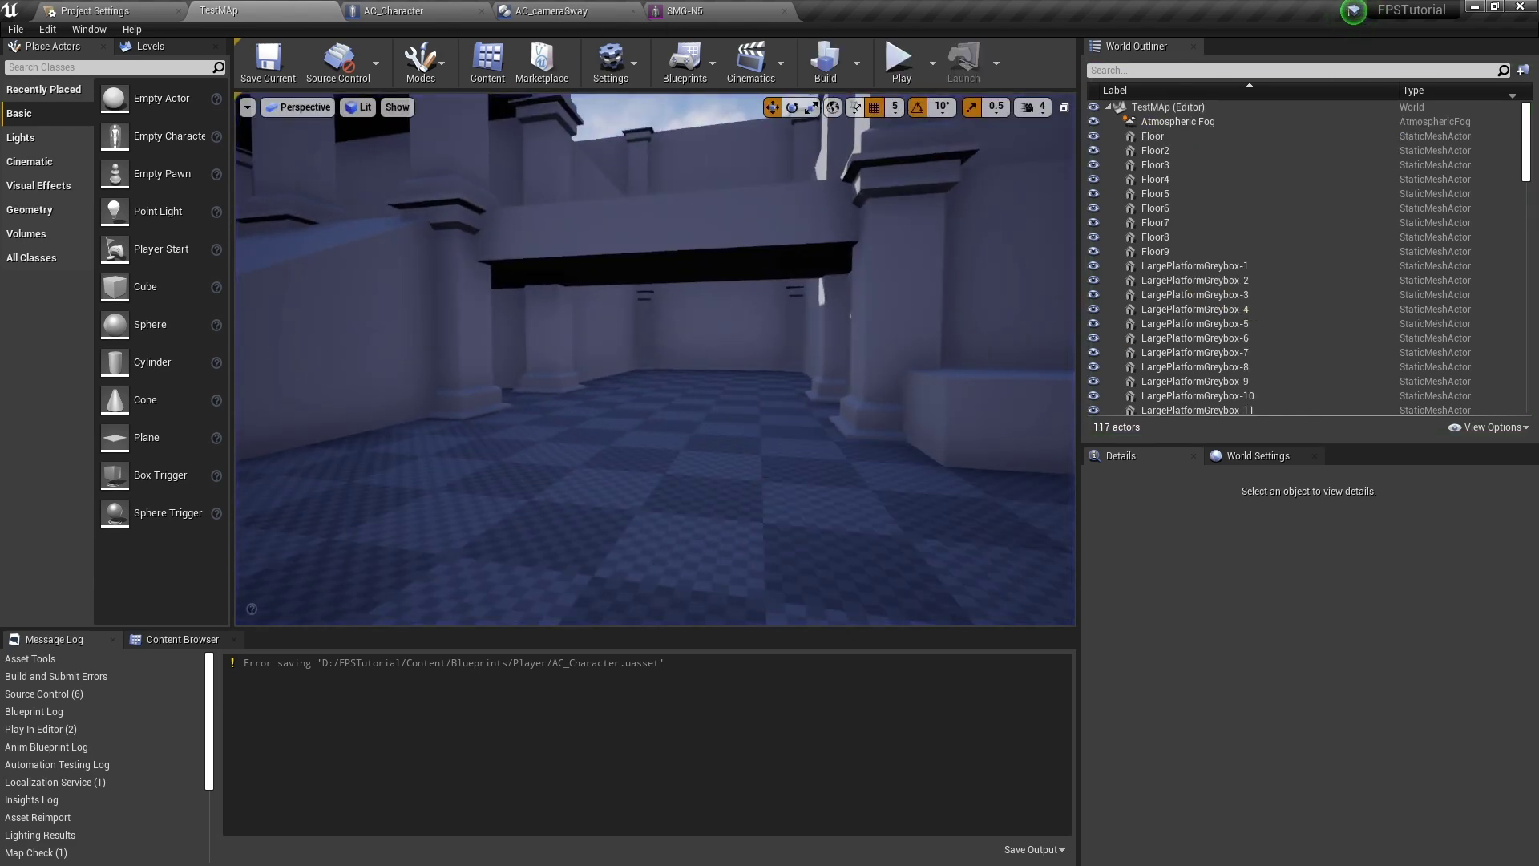
Set Character Movement's Jump Z Velocity to 700, Air Control to 1.25 and Air Control Boost Velocity Threshold to 35, then compile and save AC_Character
click(417, 11)
click(121, 229)
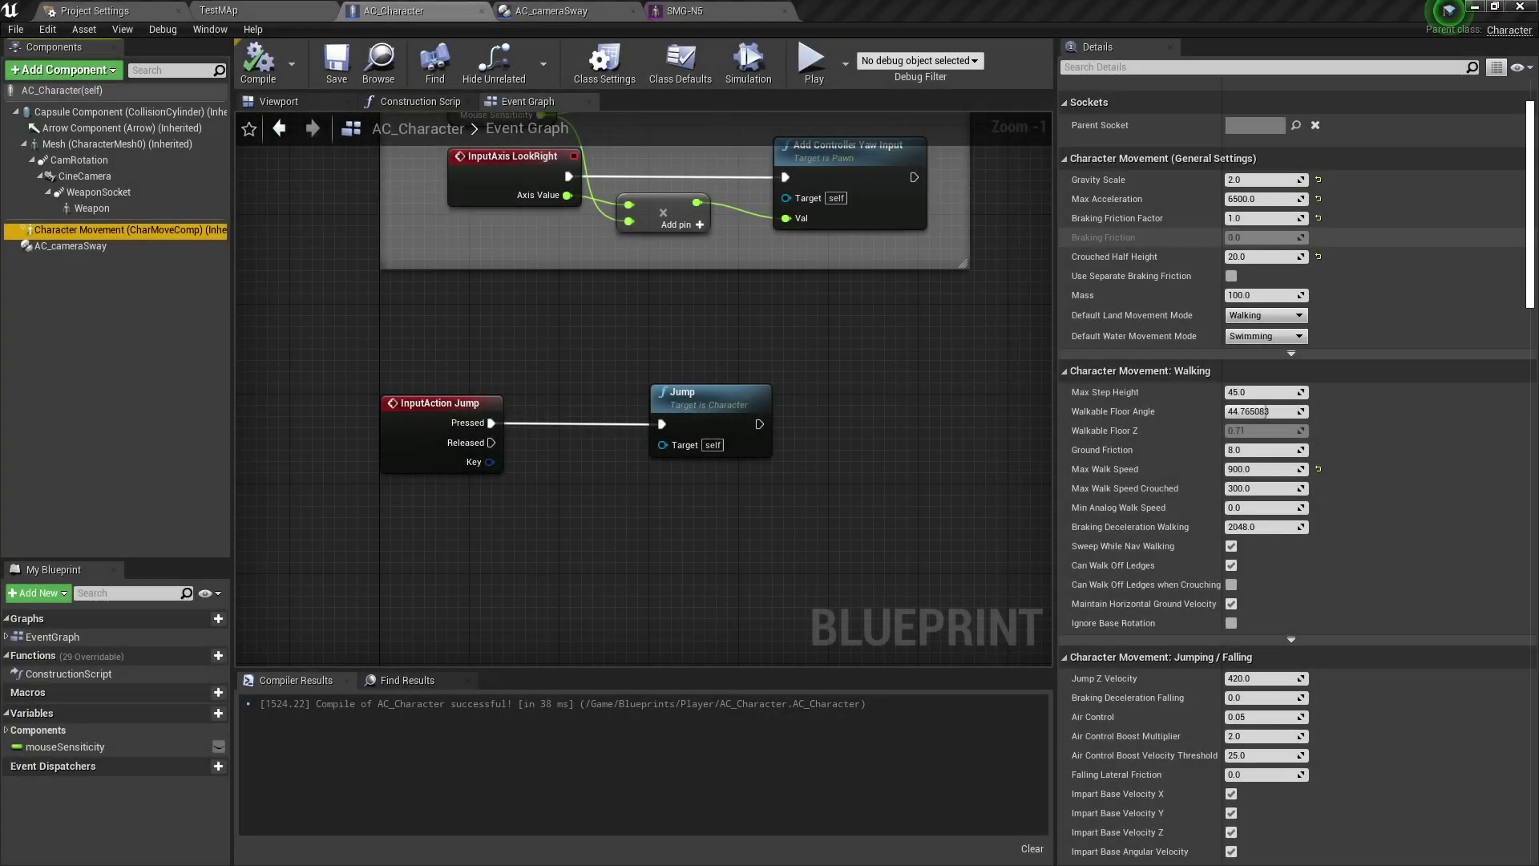
scroll(1283, 424, down, 10)
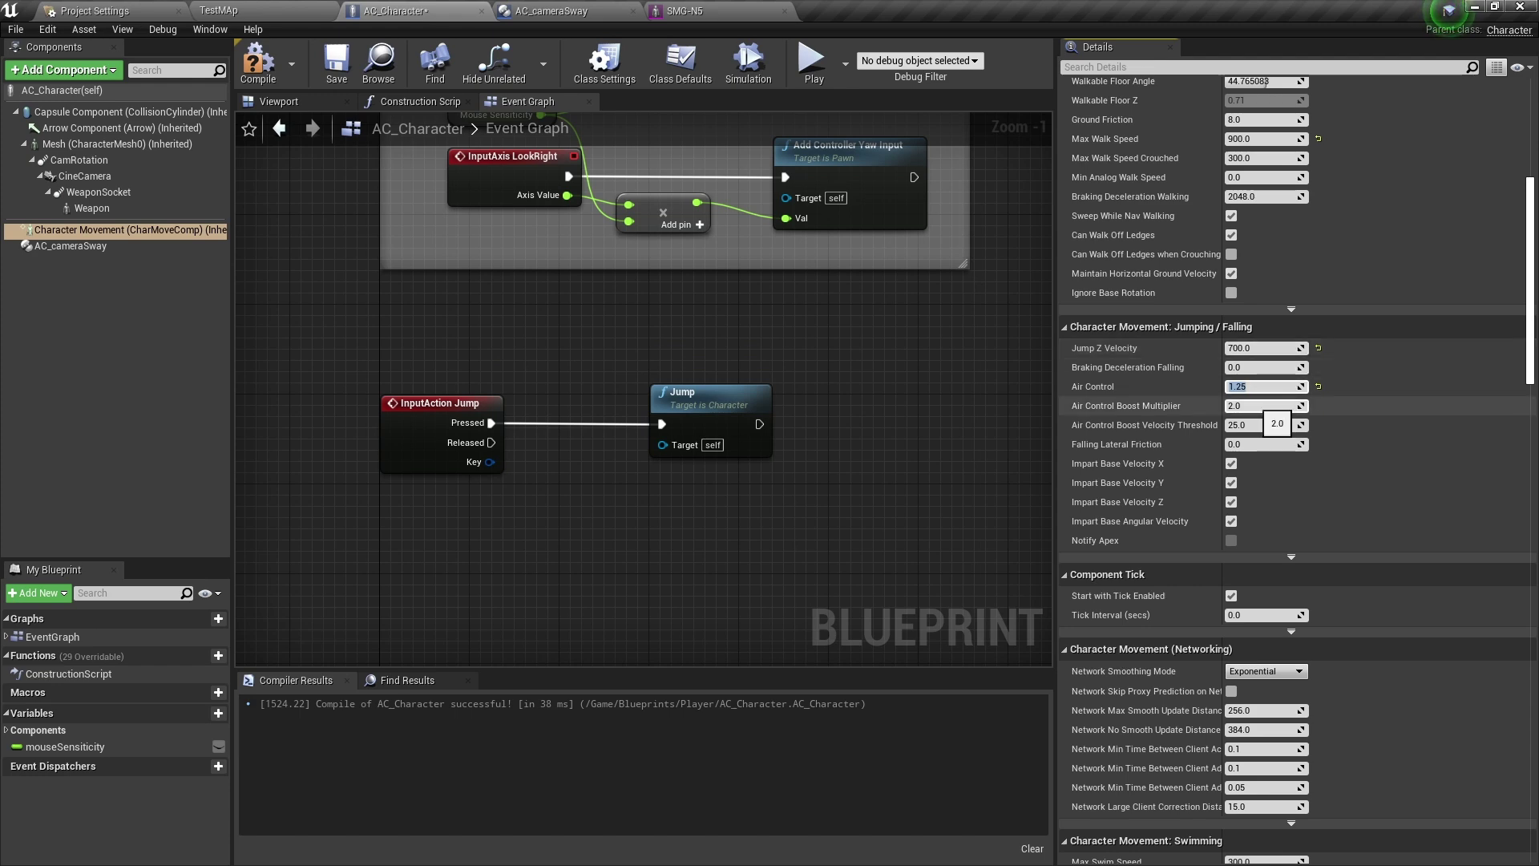
click(1245, 425)
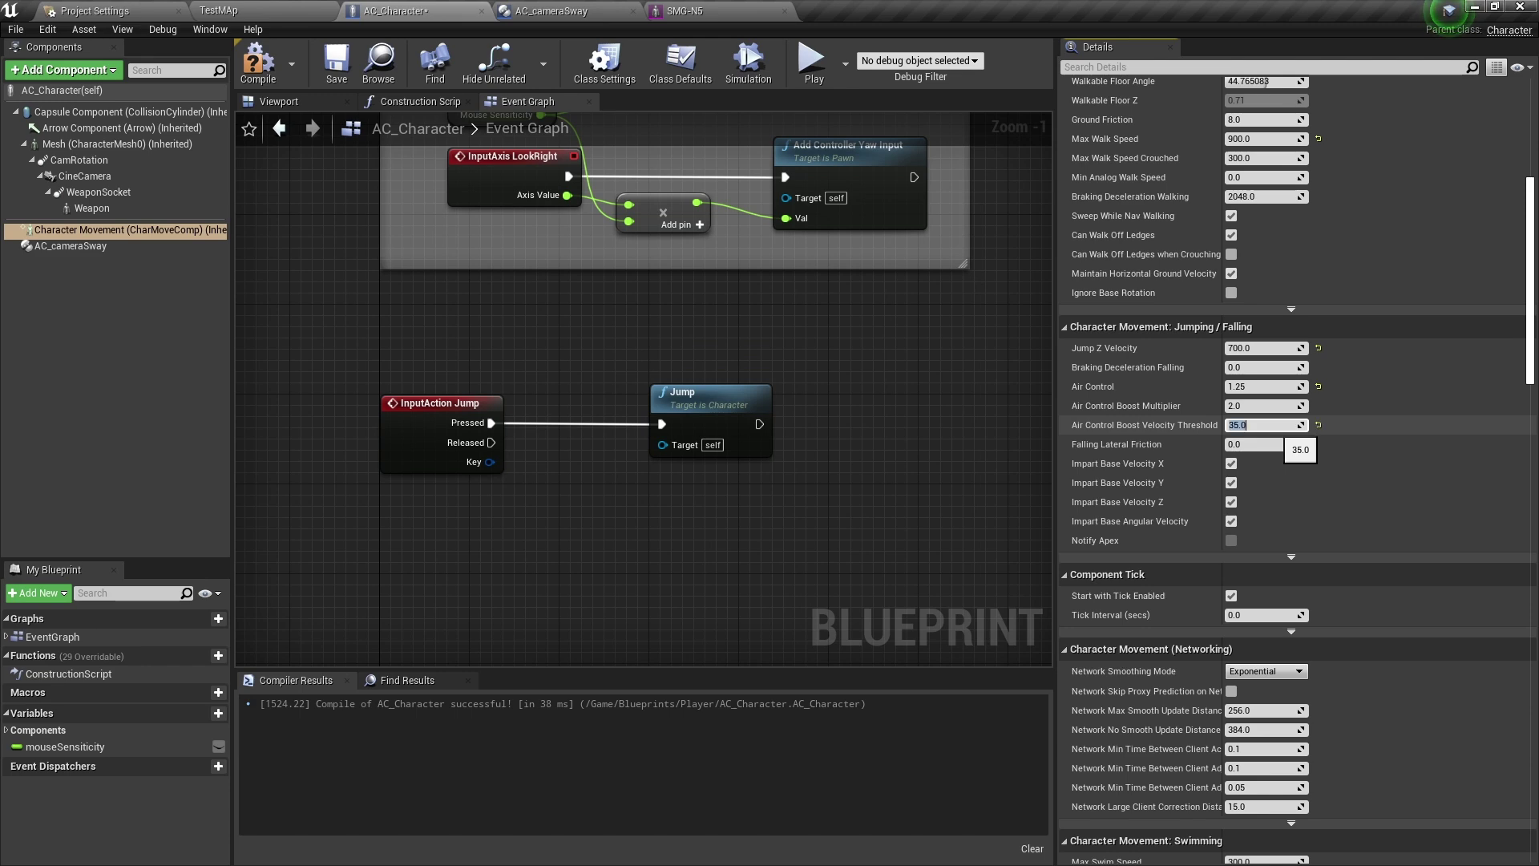
key(Return)
click(259, 78)
click(335, 68)
Play-test TestMAp, moving forward through the level to check the tuned jump and air control, then end the session
click(218, 10)
click(900, 79)
click(901, 64)
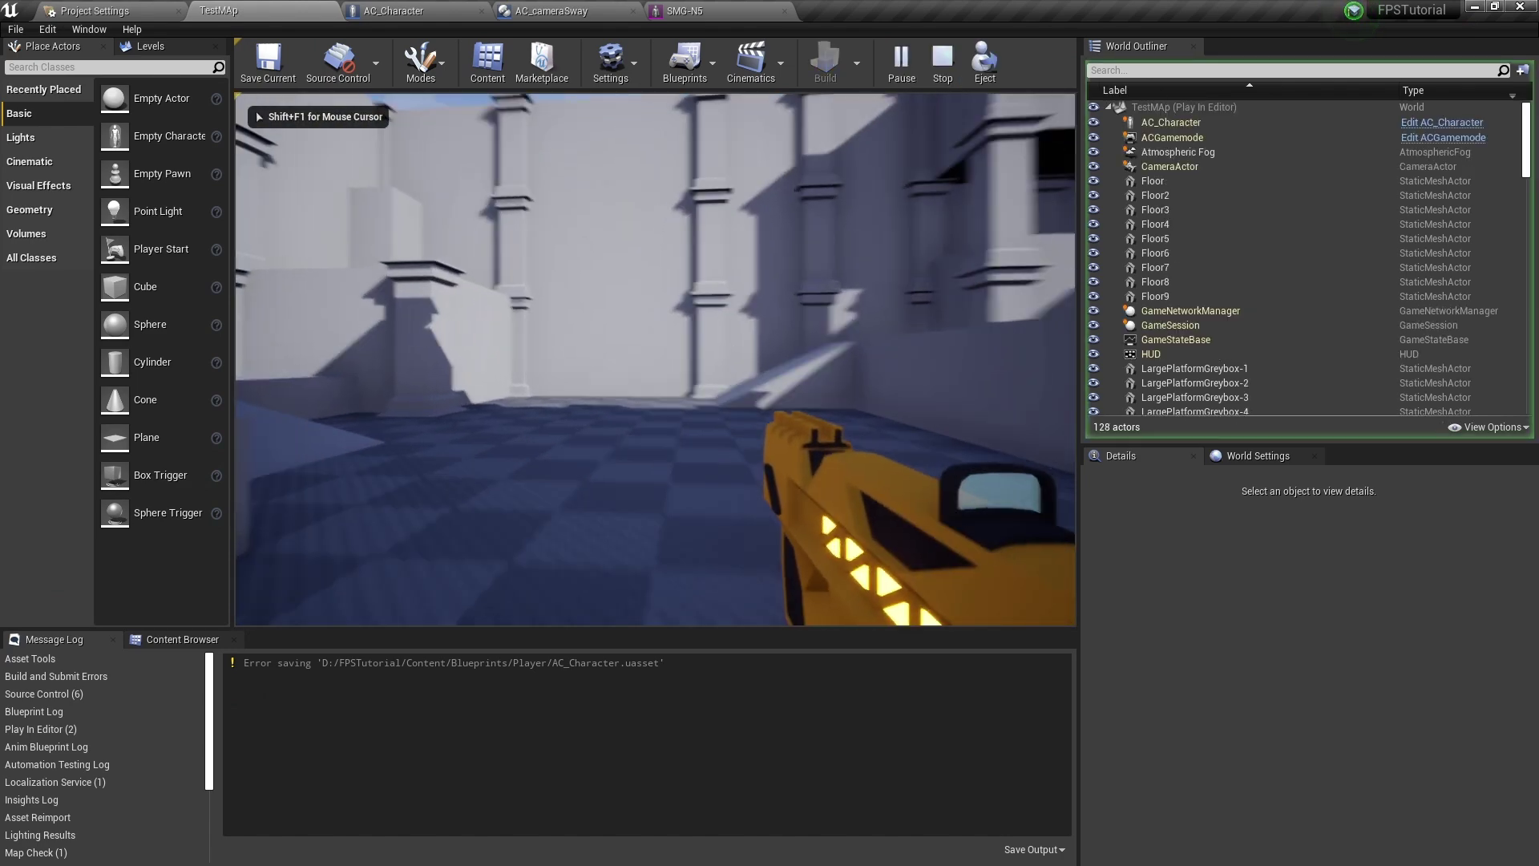
key(w)
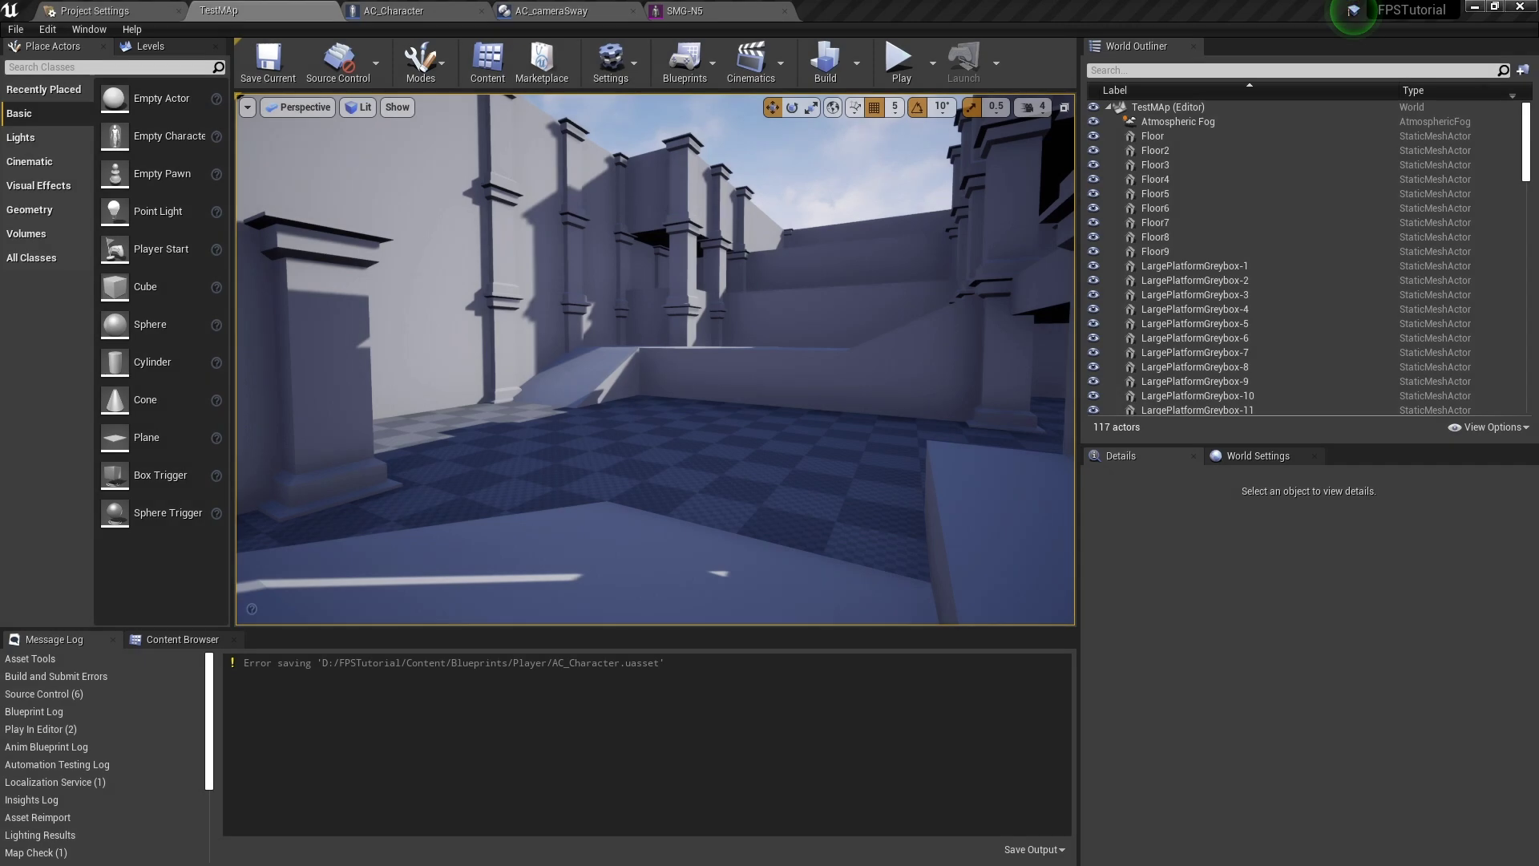
Run another play session in TestMAp, moving over the ramps and raised platforms, then stop it
right_drag(654, 359, 580, 306)
key(alt+p)
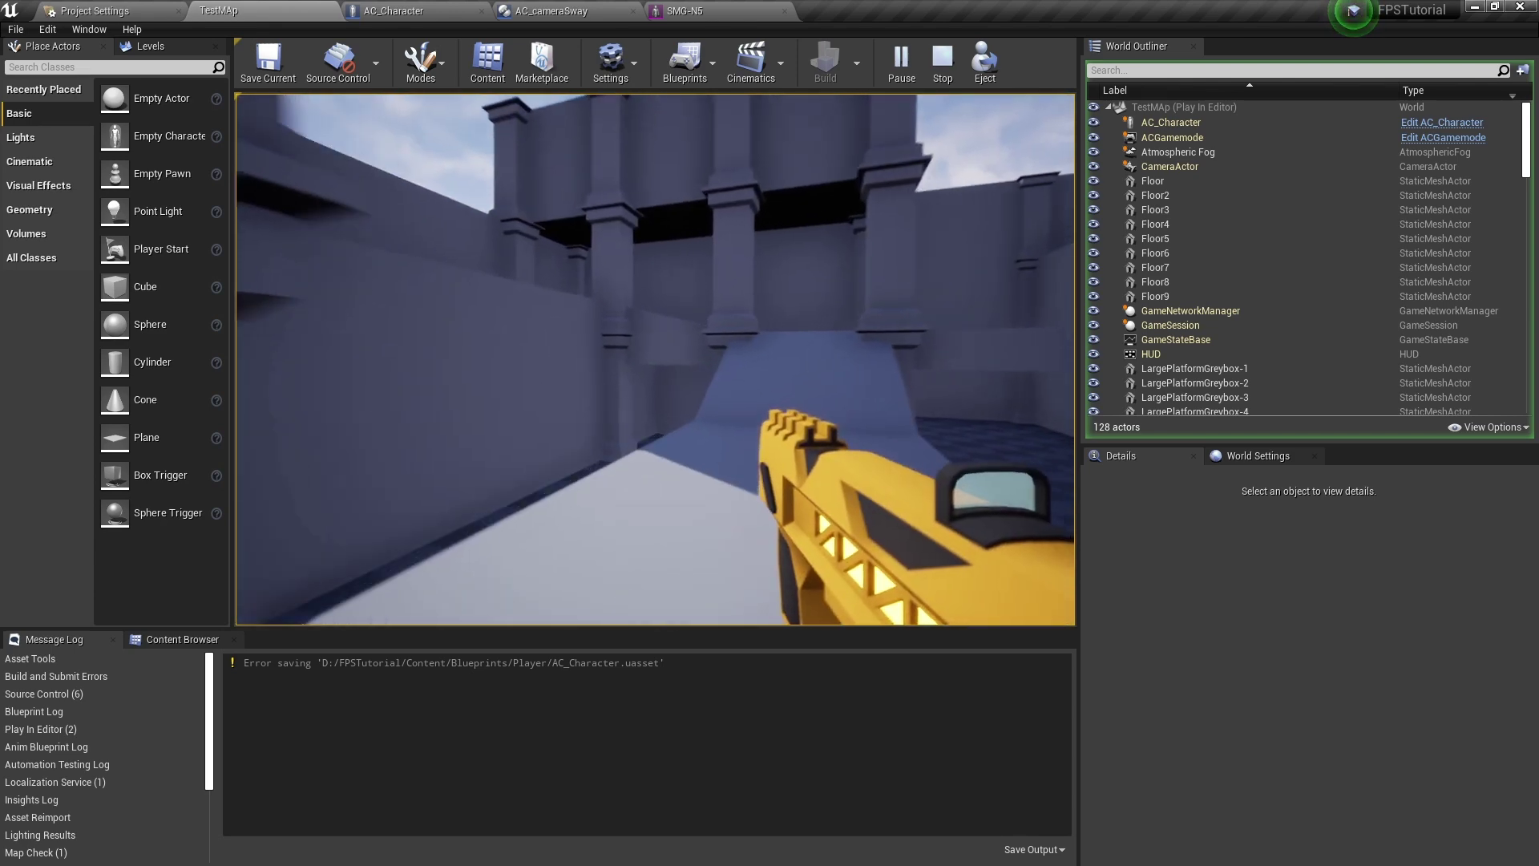
key(w)
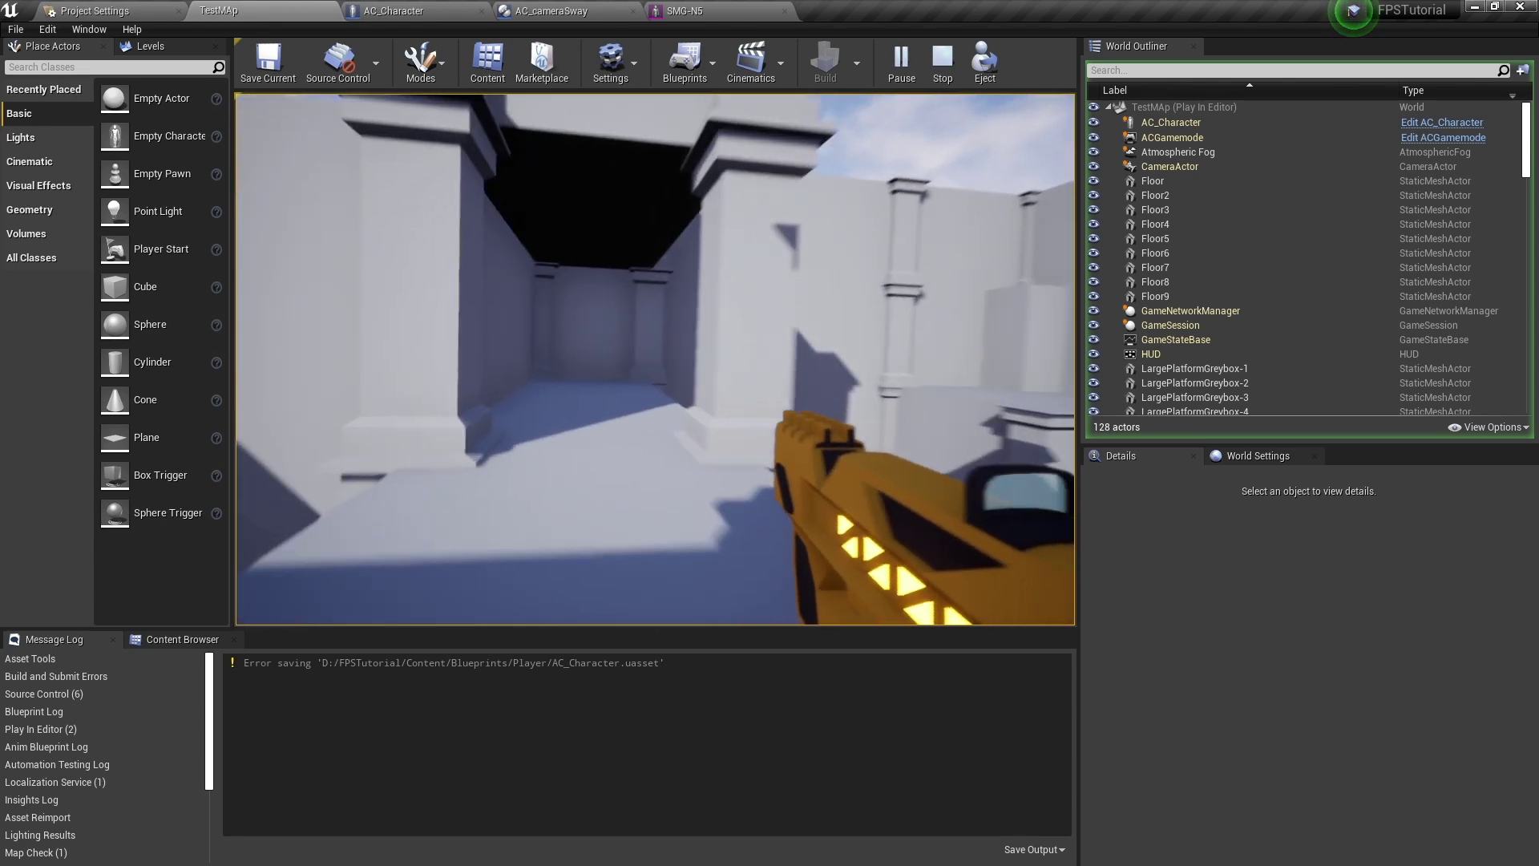
key(w)
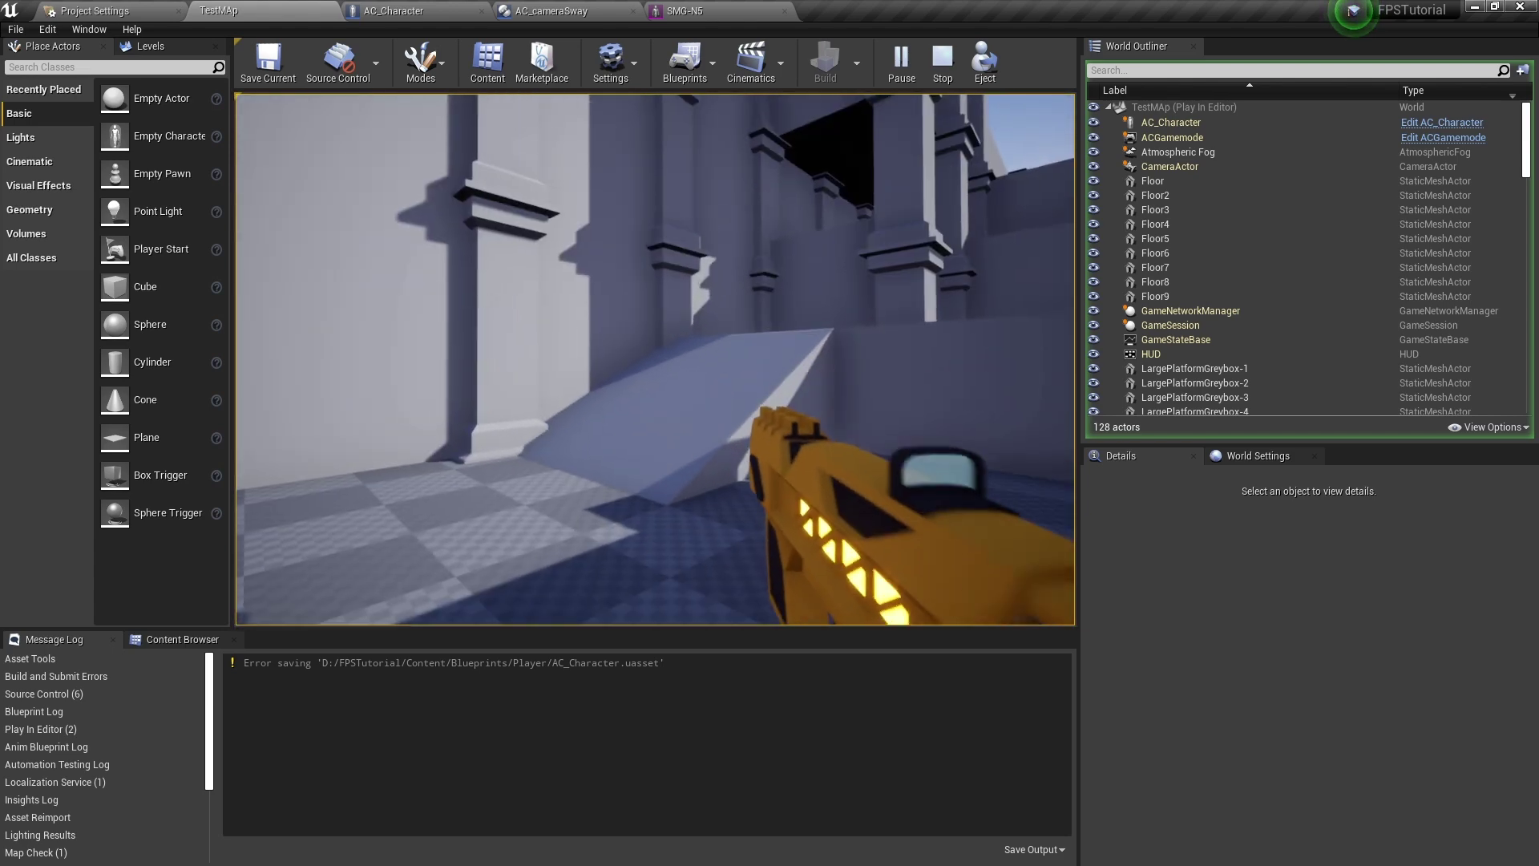
key(Escape)
In AC_Character's class defaults, set Jump Max Count to 2, then compile and save the blueprint
click(397, 12)
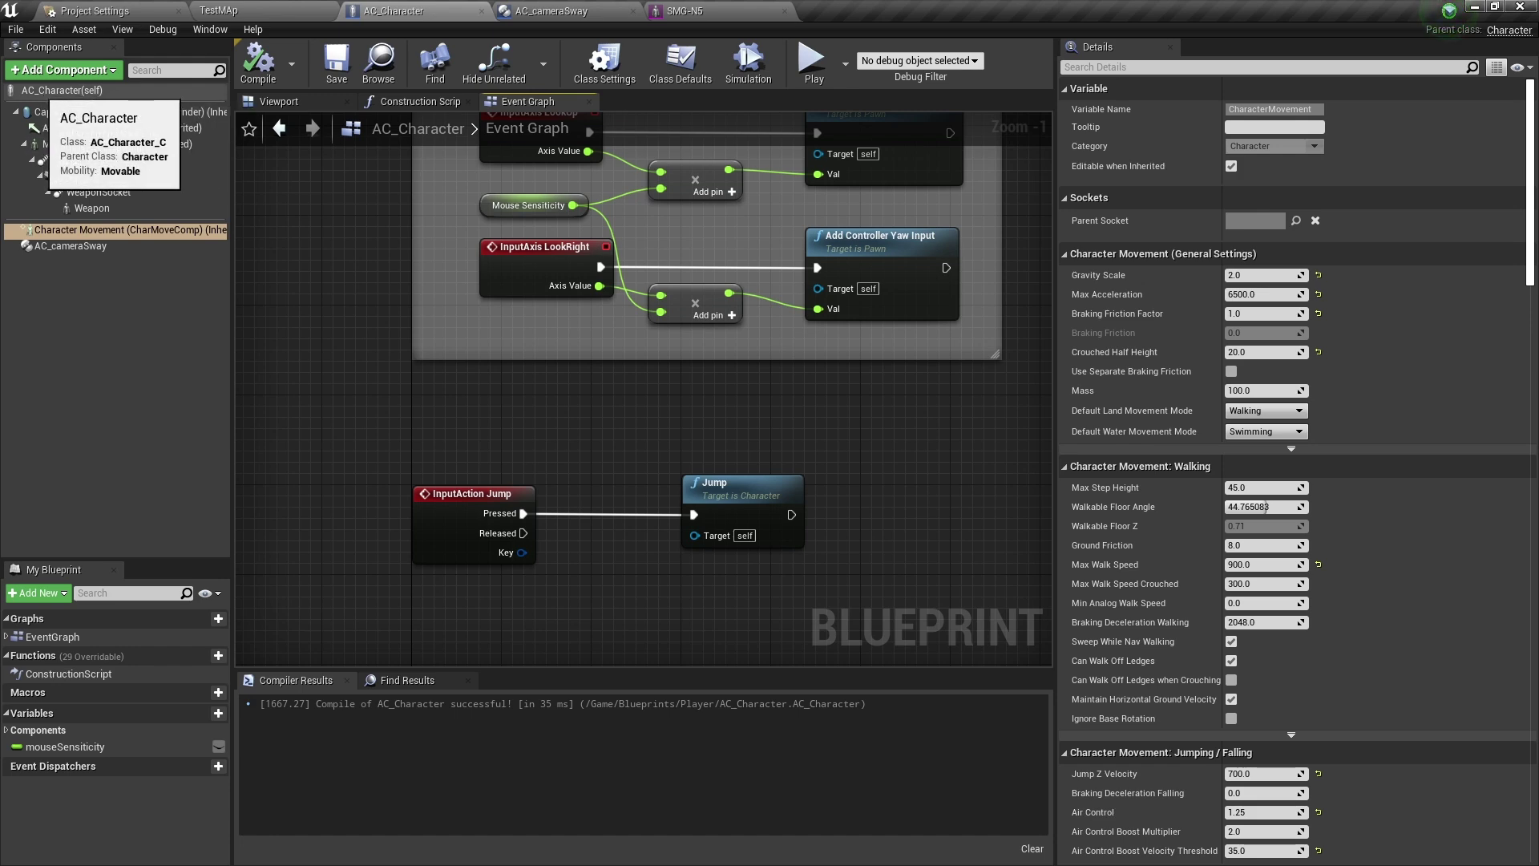
click(60, 90)
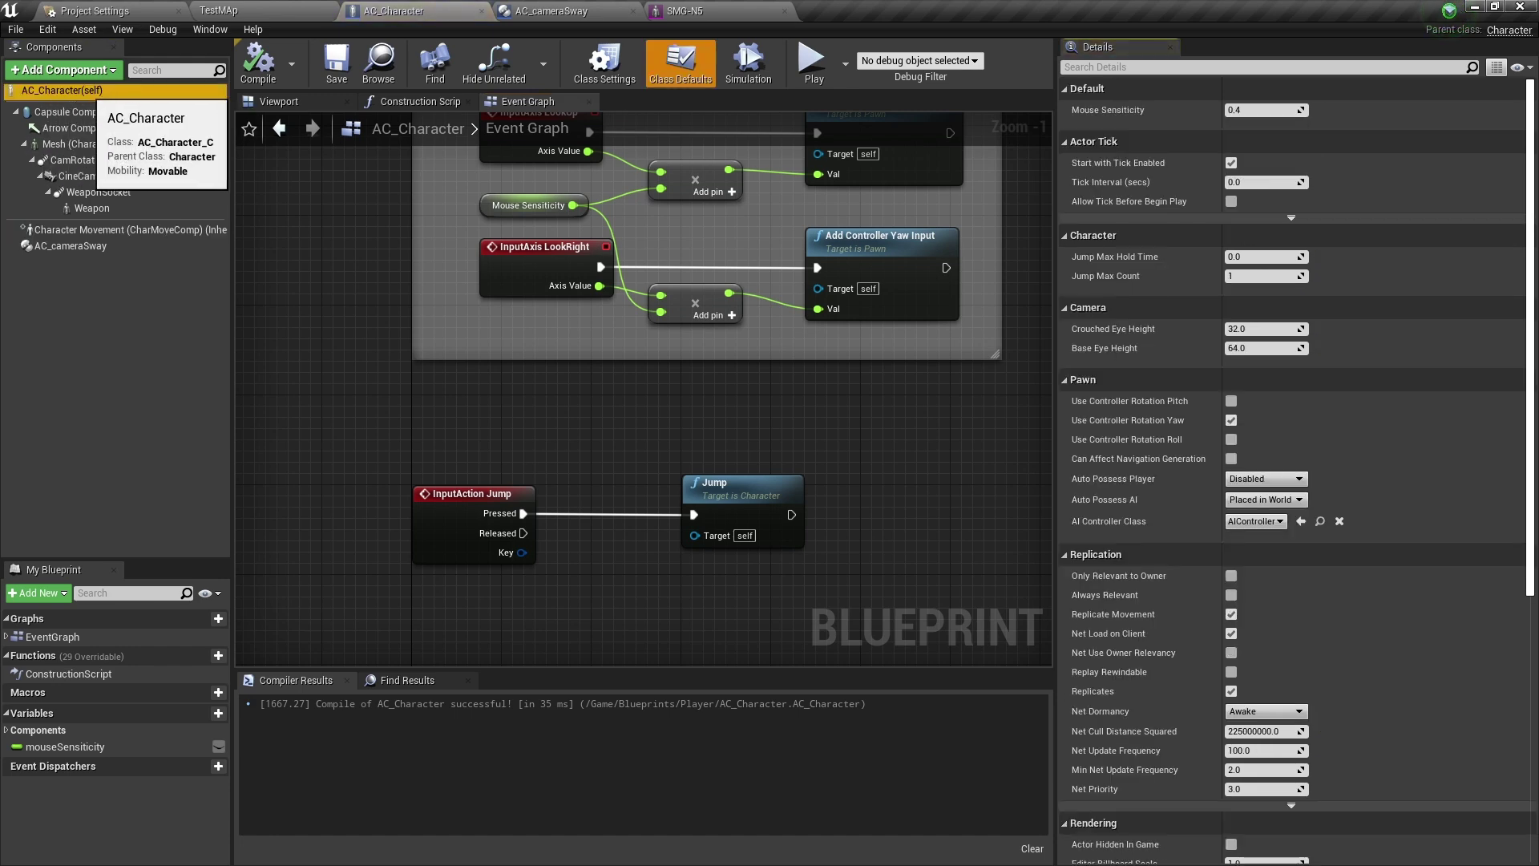
click(1066, 68)
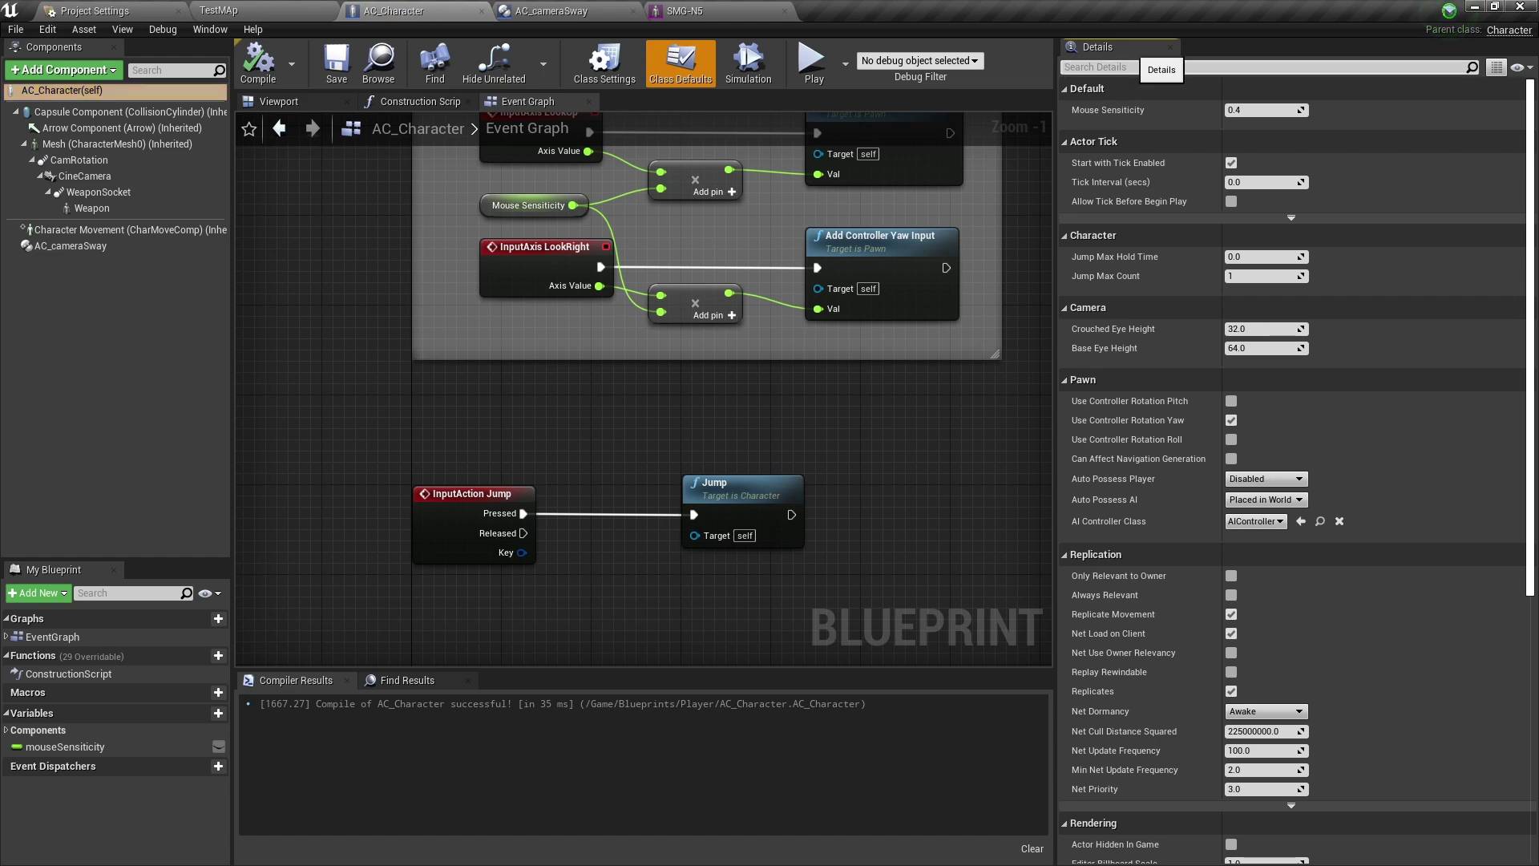
text(jump)
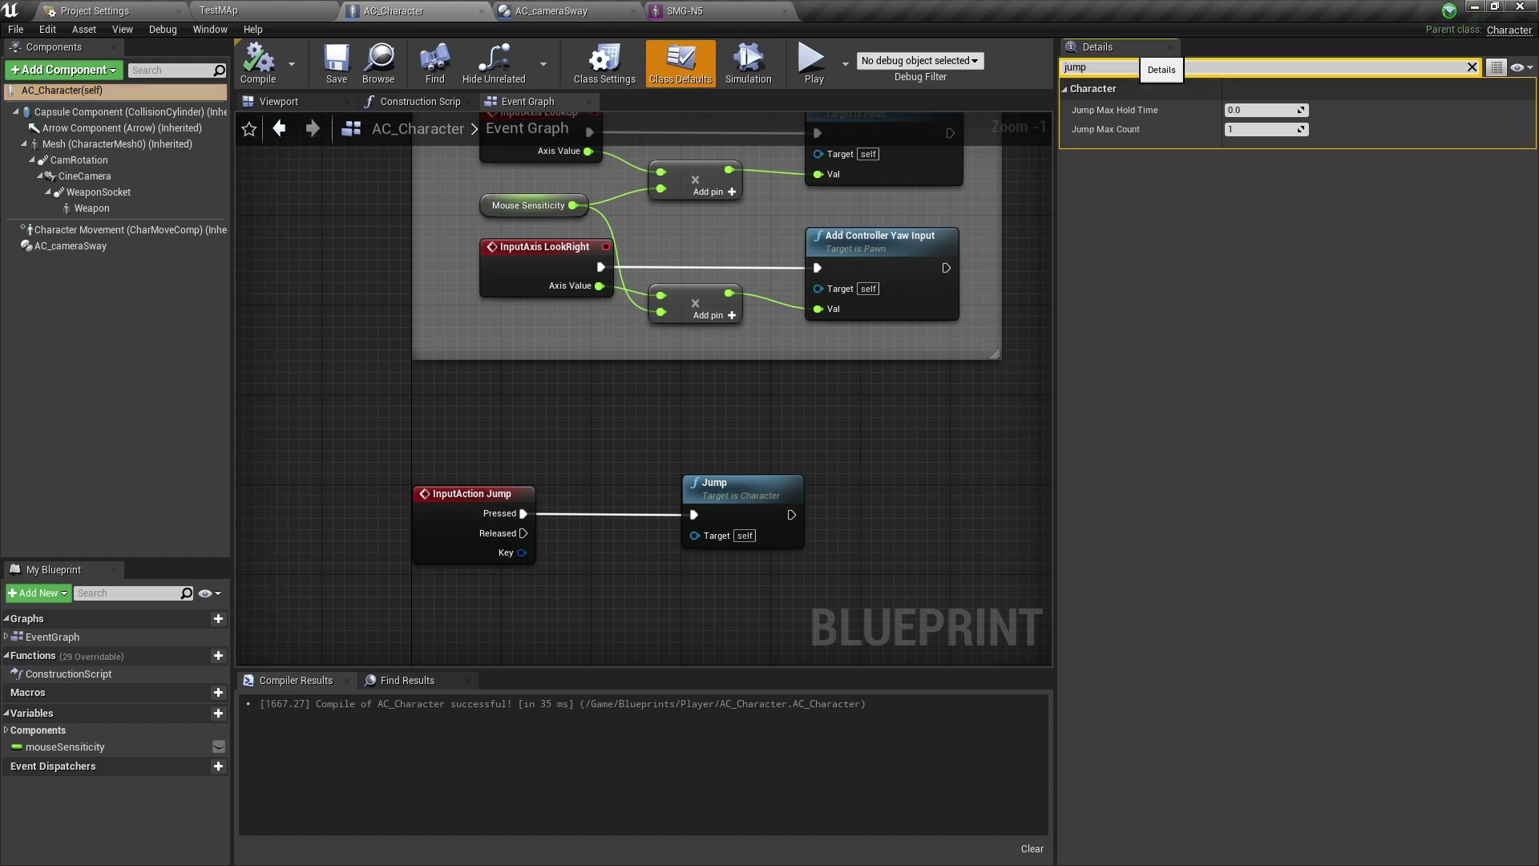
mouse_move(1117, 131)
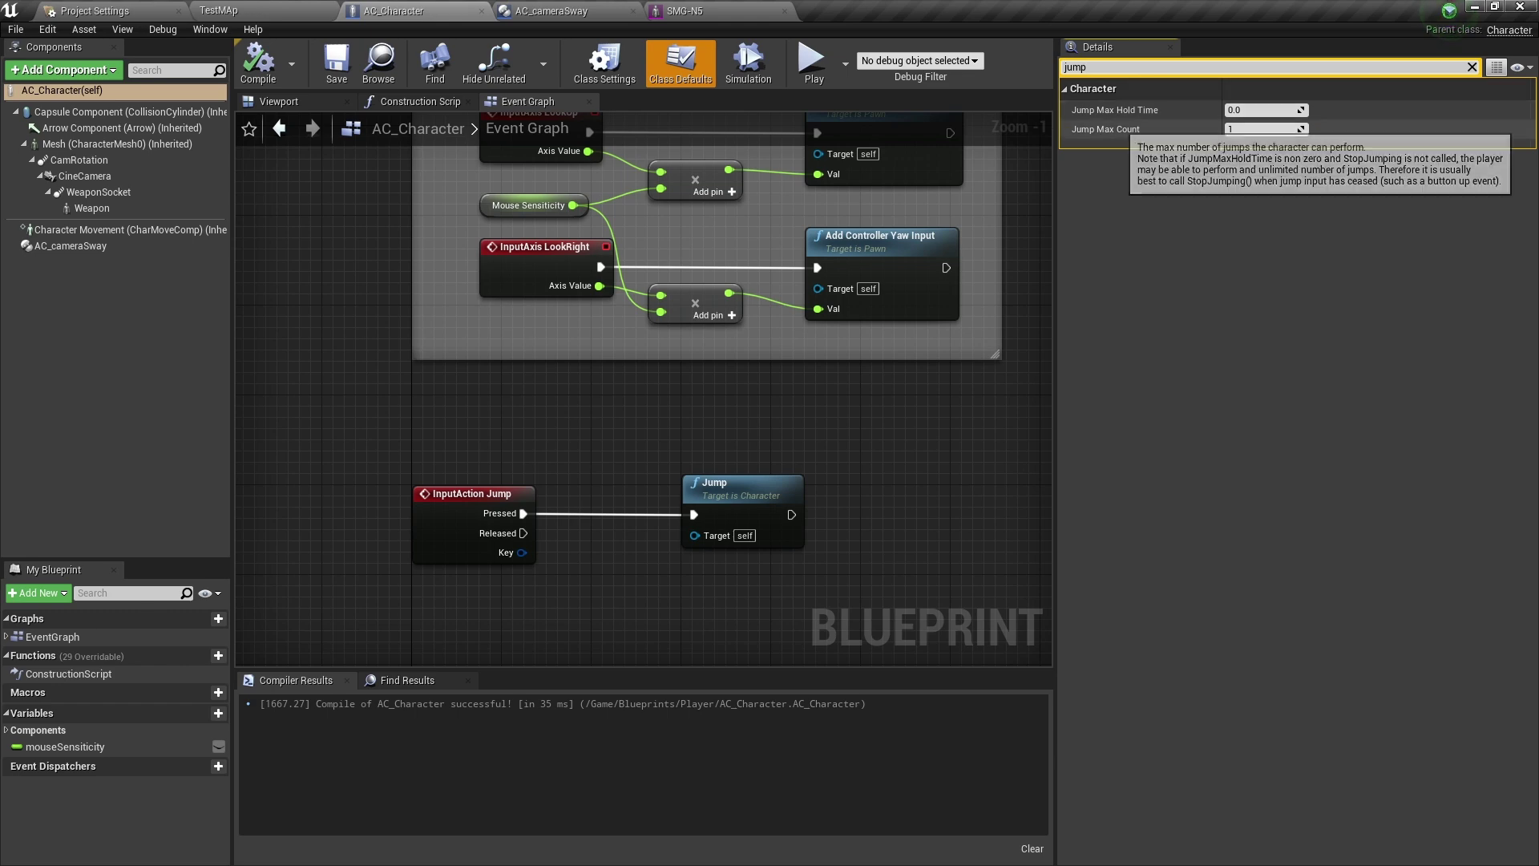
click(1267, 130)
text(2)
key(Return)
click(258, 64)
key(ctrl+s)
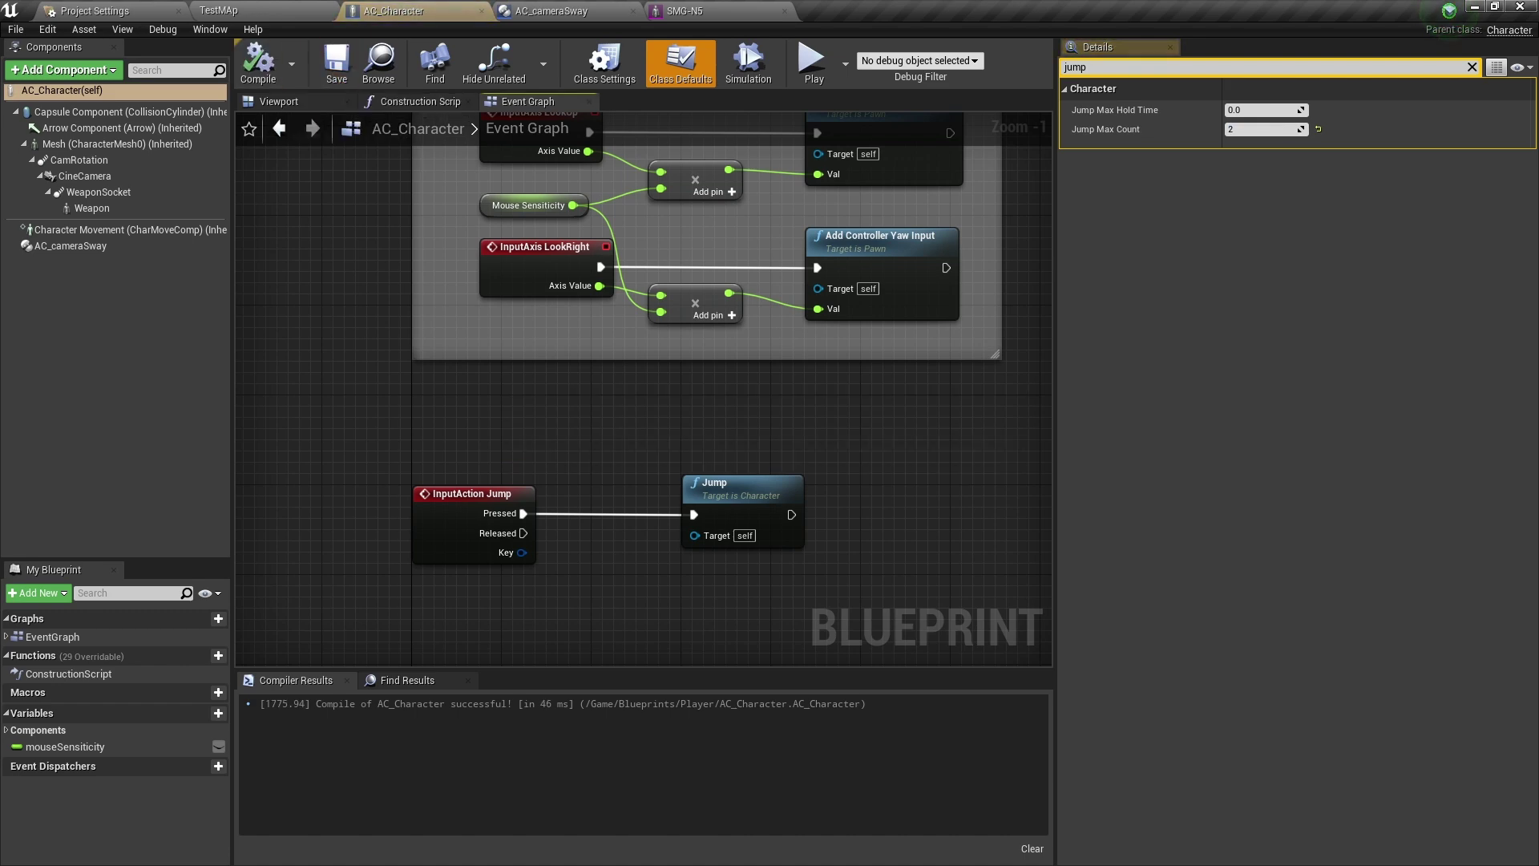
Play-test TestMAp in full screen, moving forward and double-jumping across the floor, ramps and raised platforms
click(264, 11)
click(901, 64)
key(F11)
key(w)
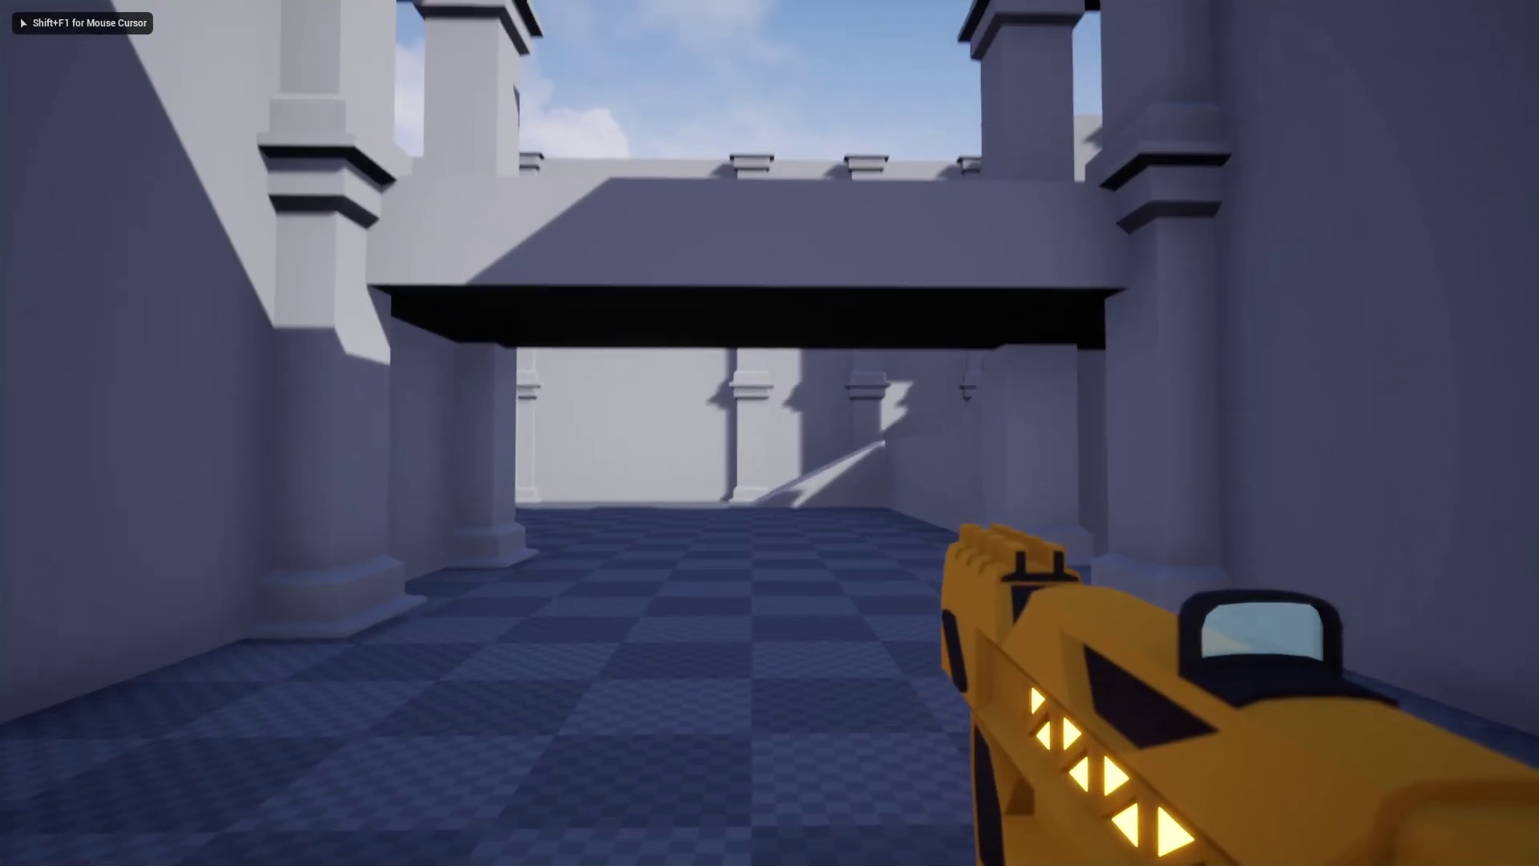
key(space)
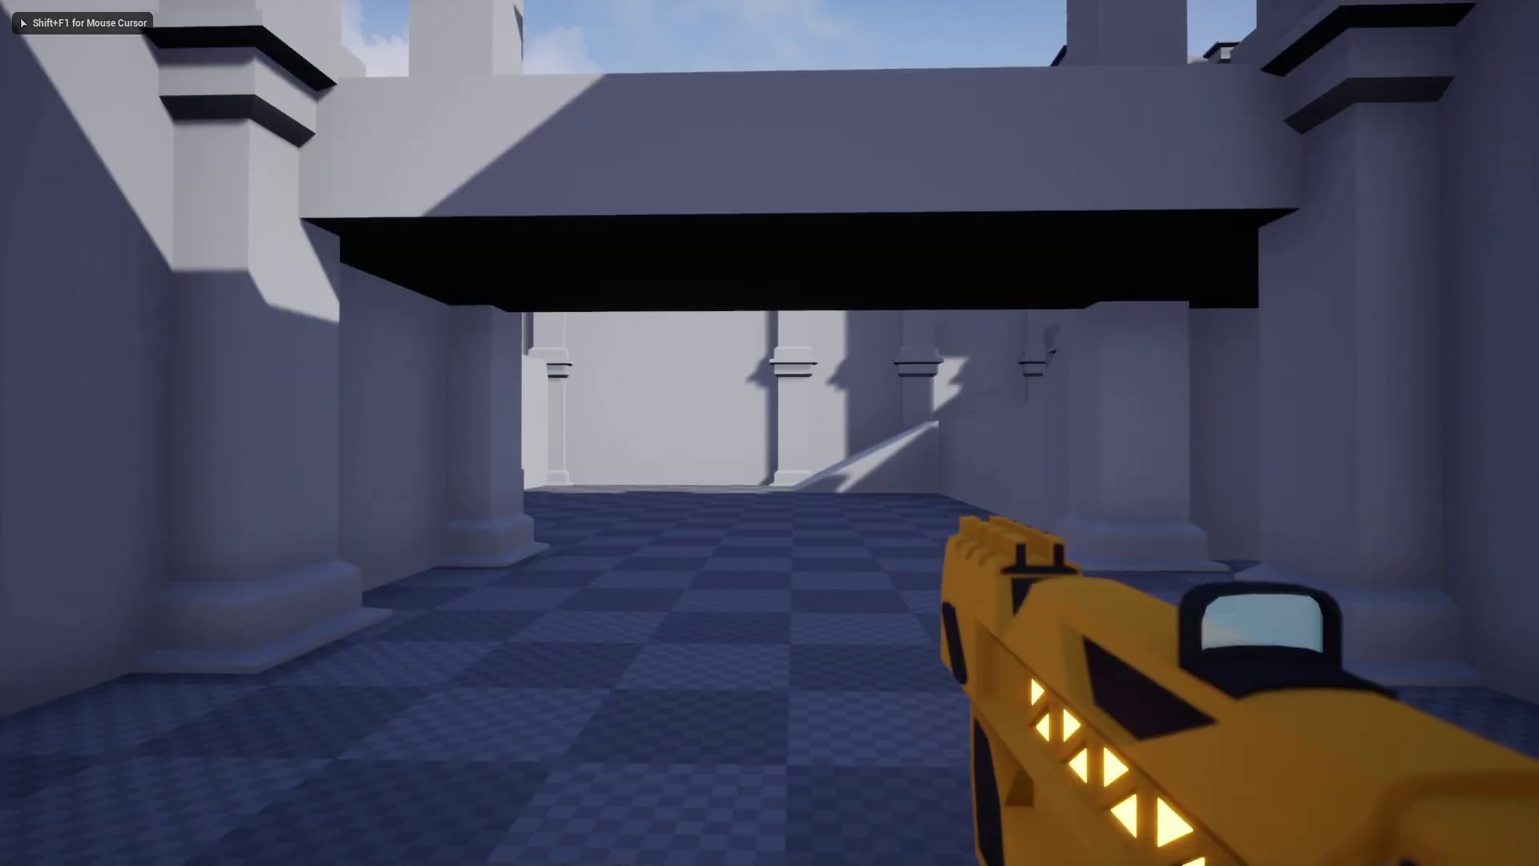
key(space)
key(w)
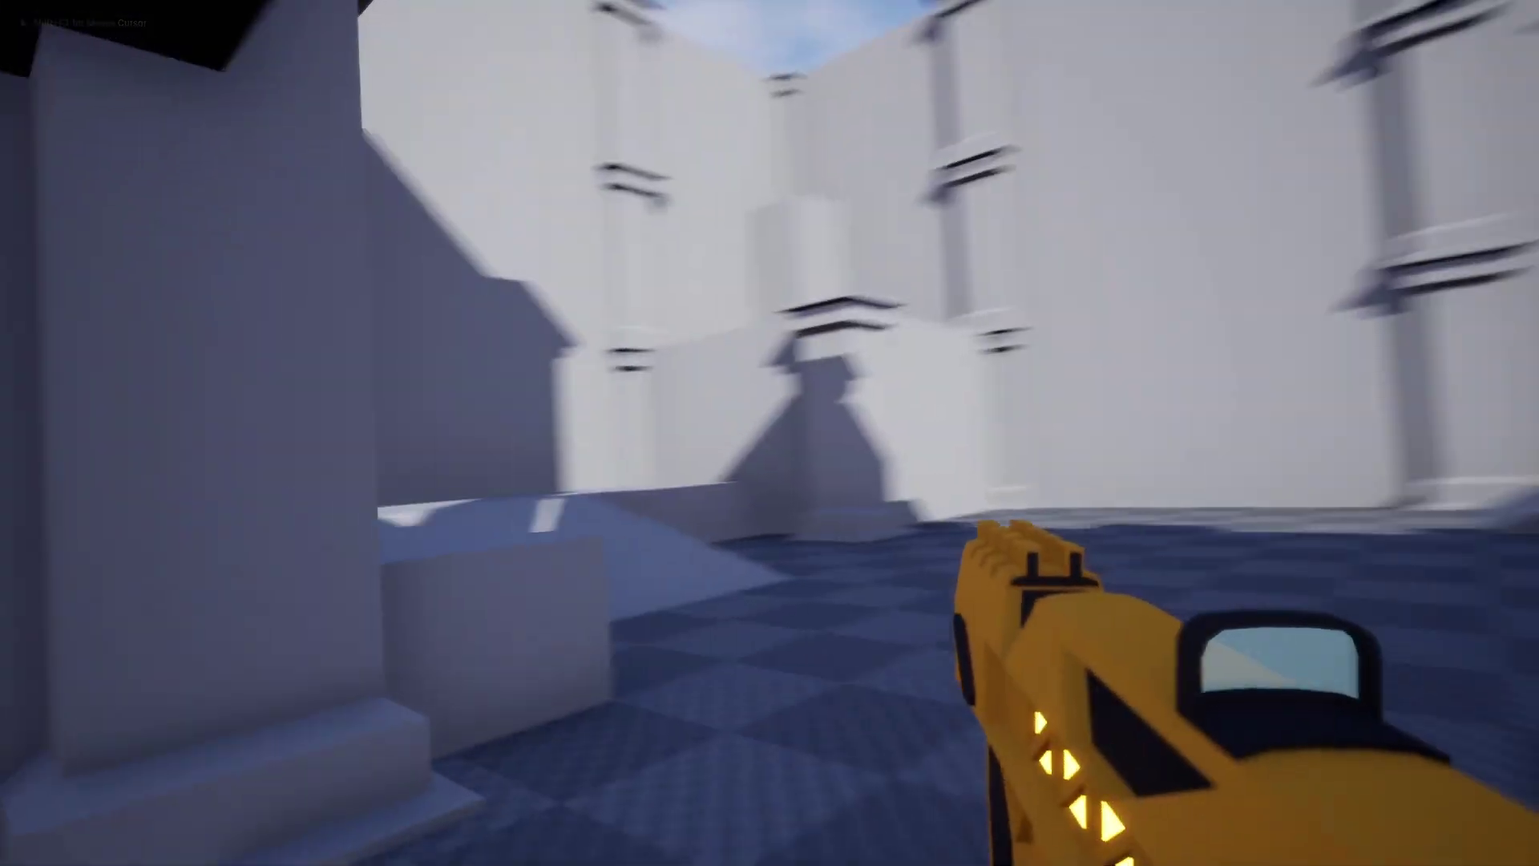
key(w)
key(space)
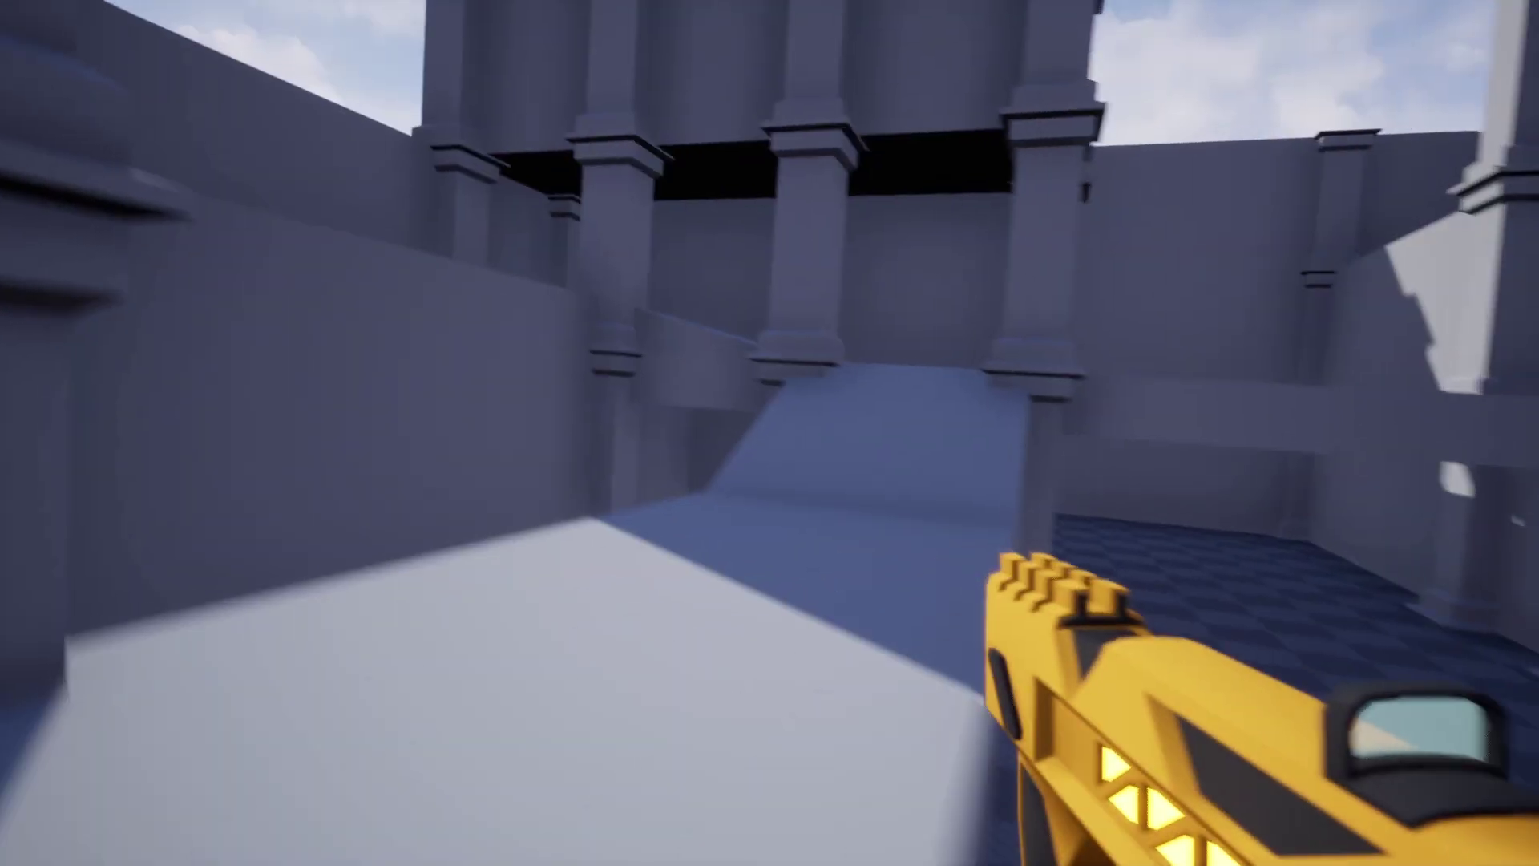
key(w)
key(w)
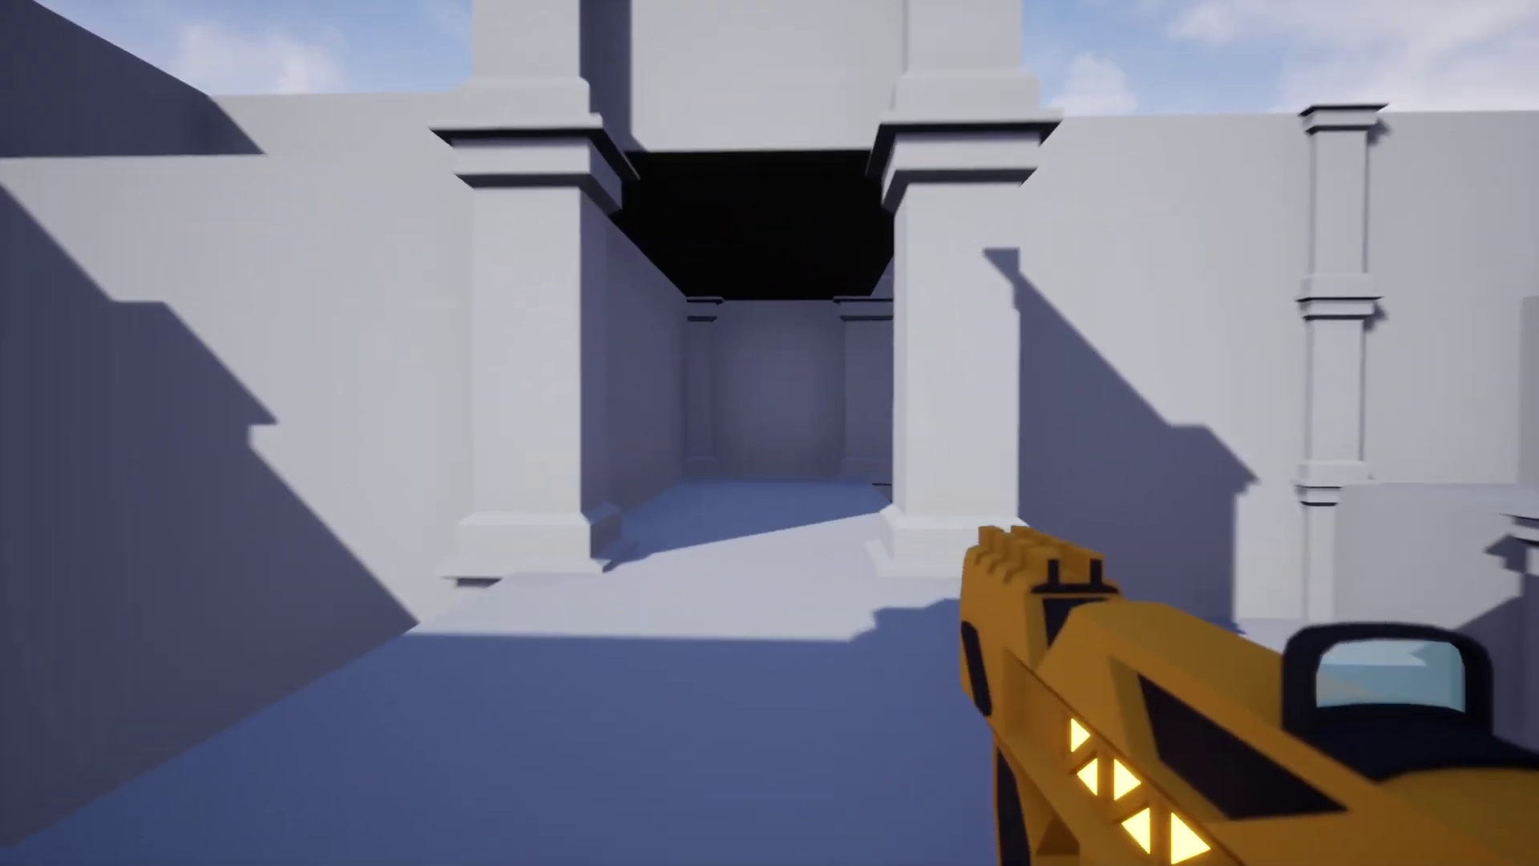
key(w)
key(space)
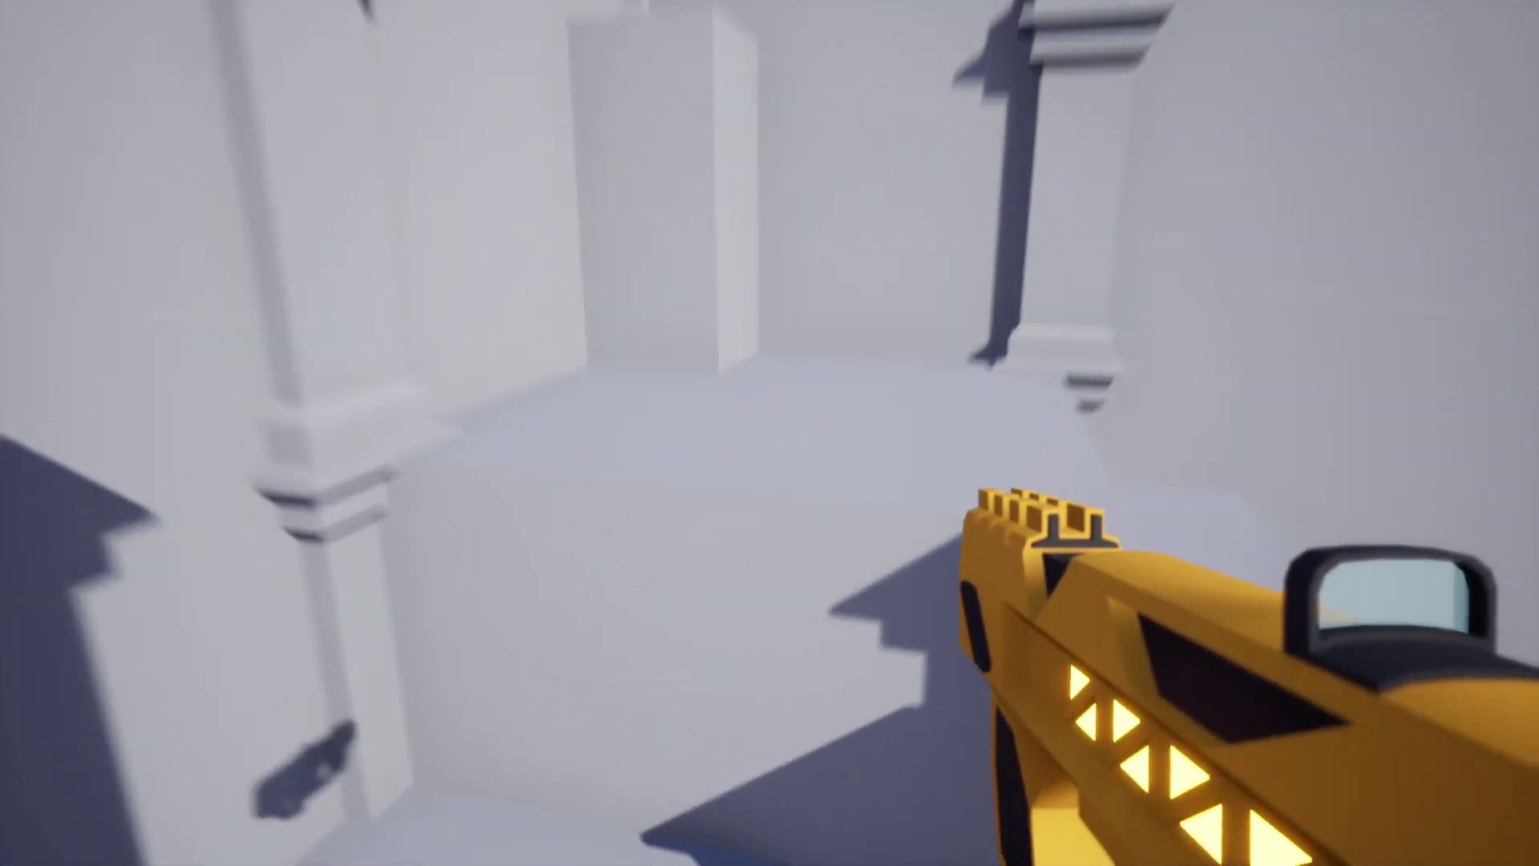
key(w)
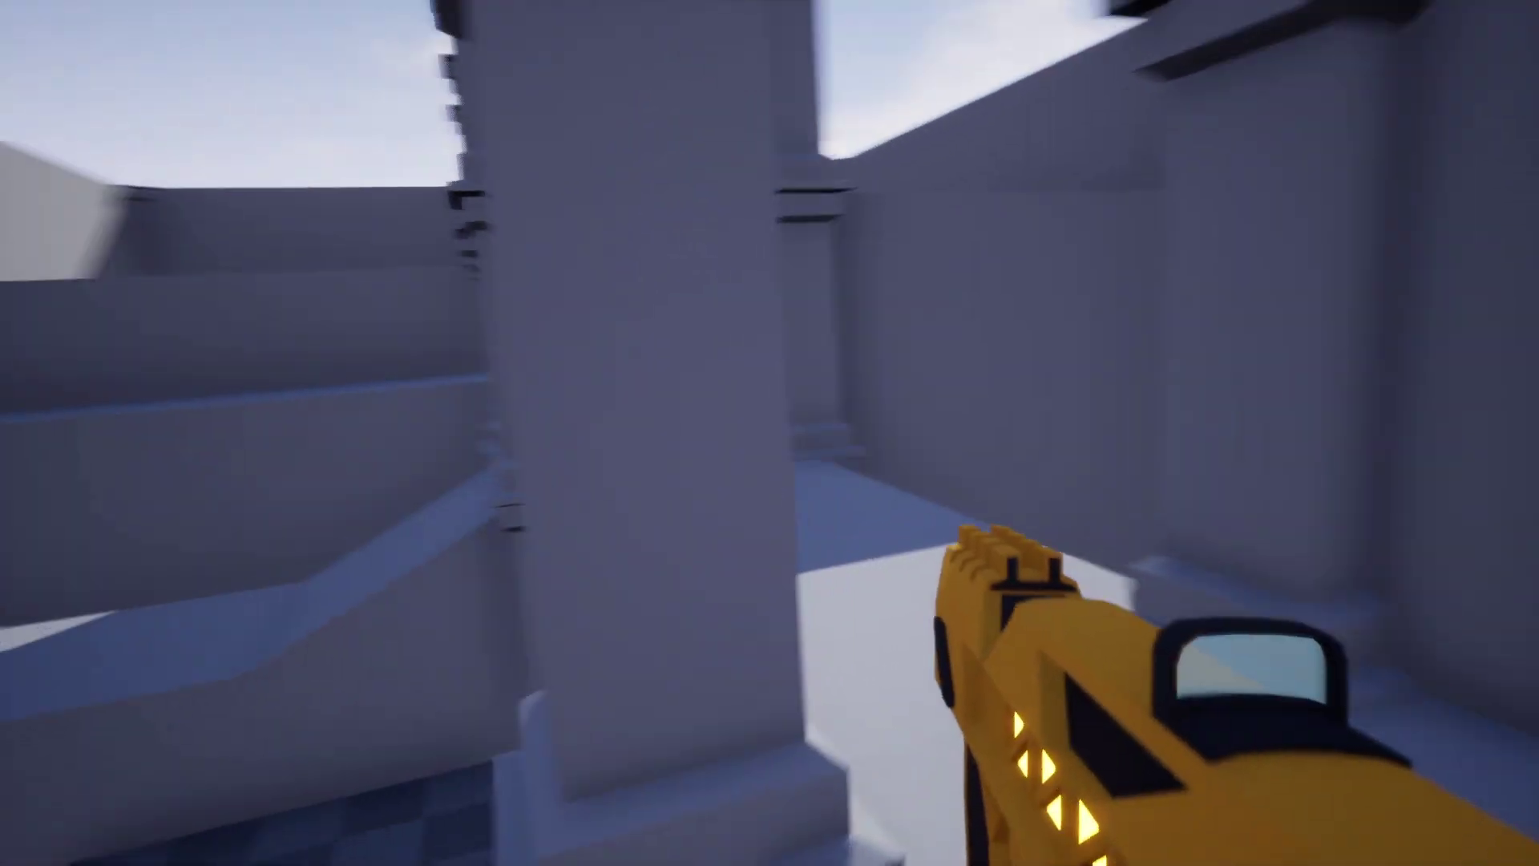
key(w)
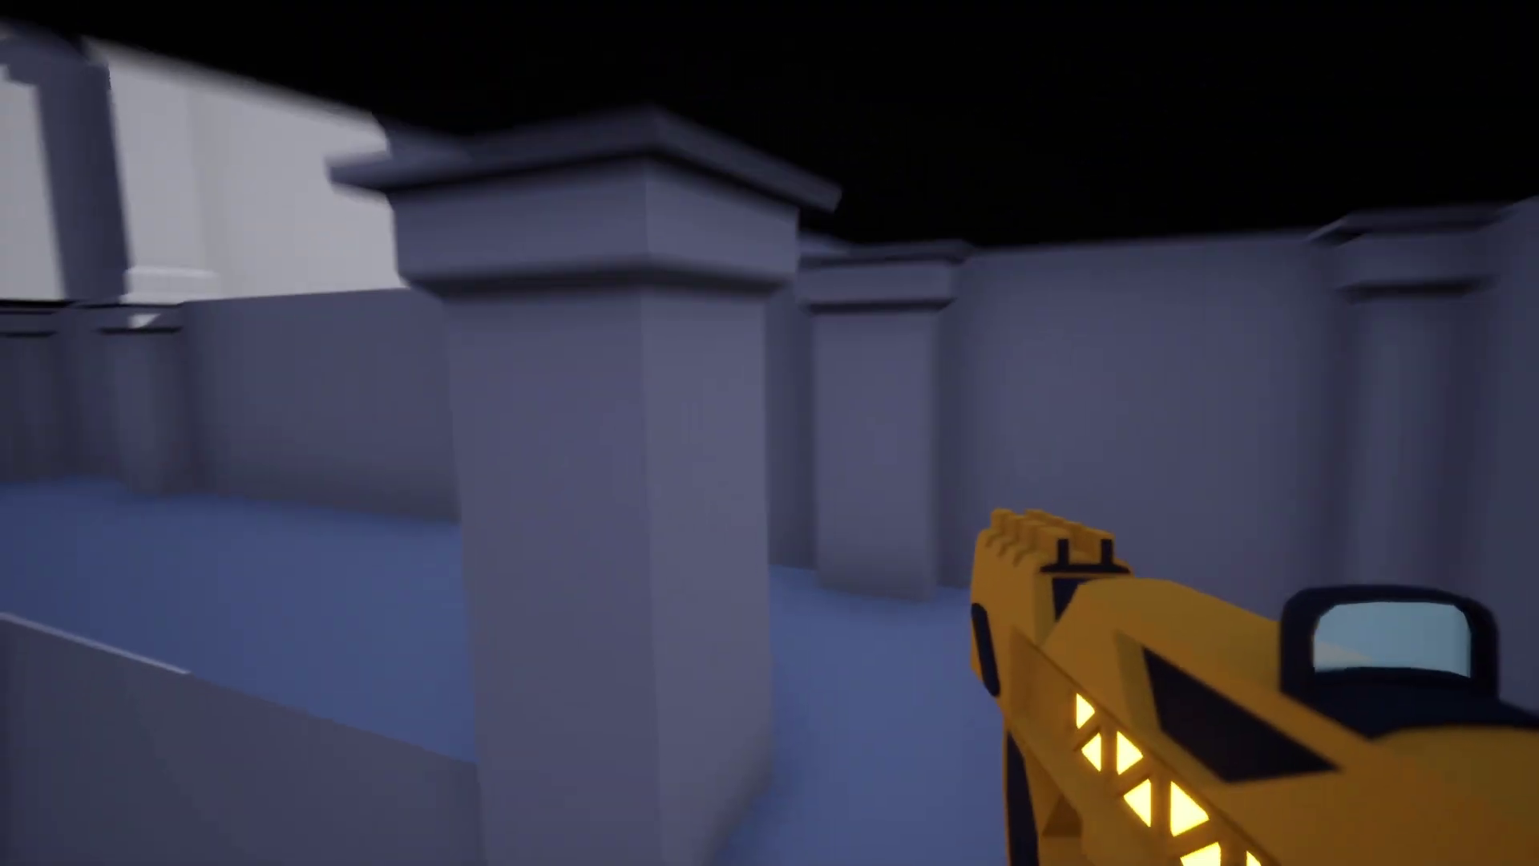
key(w)
key(space)
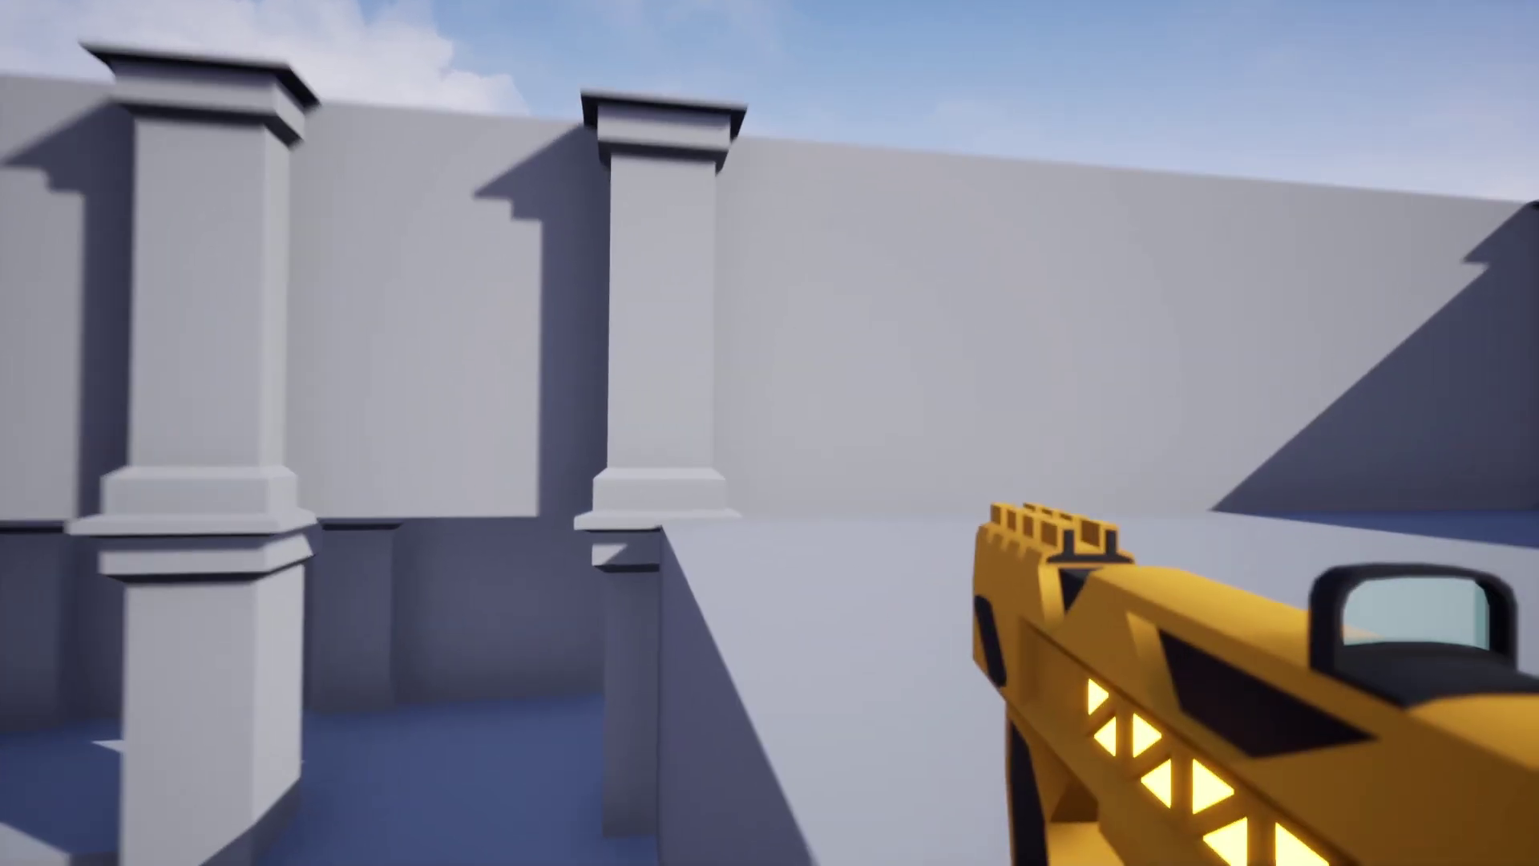
key(w)
key(space)
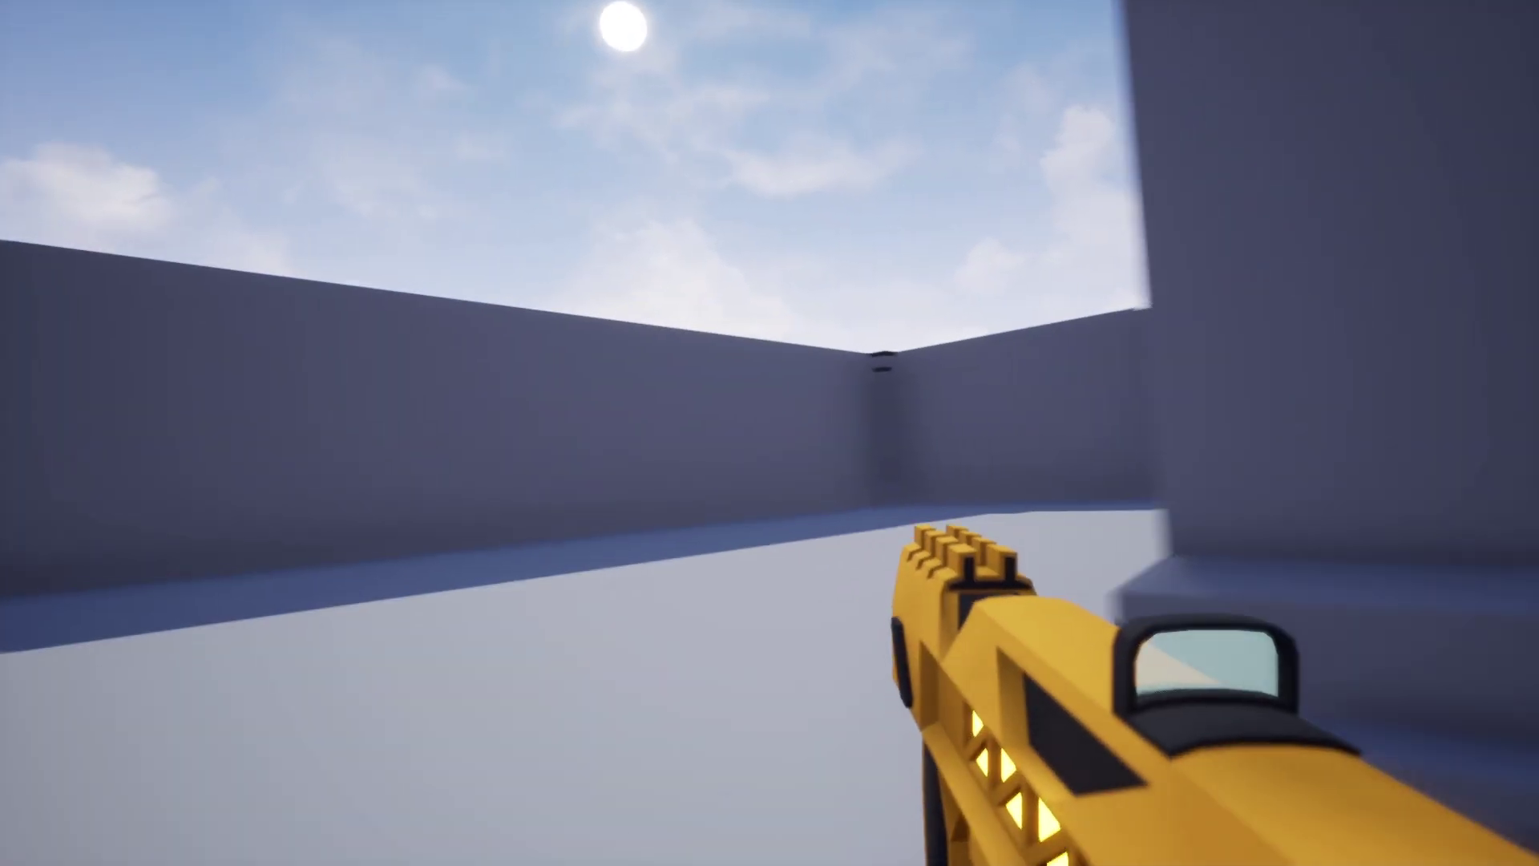
key(w)
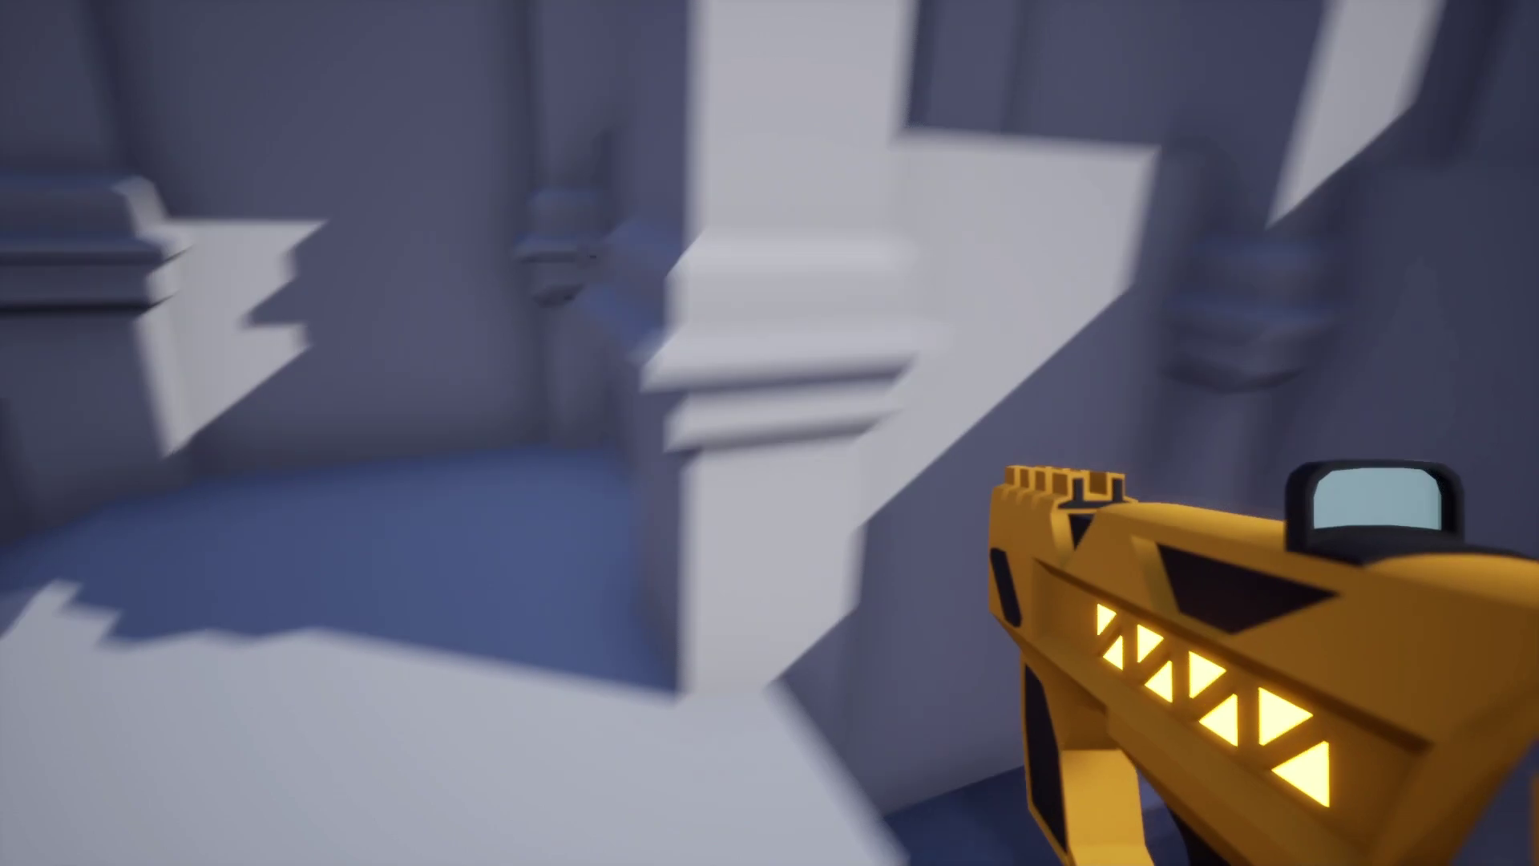
key(w)
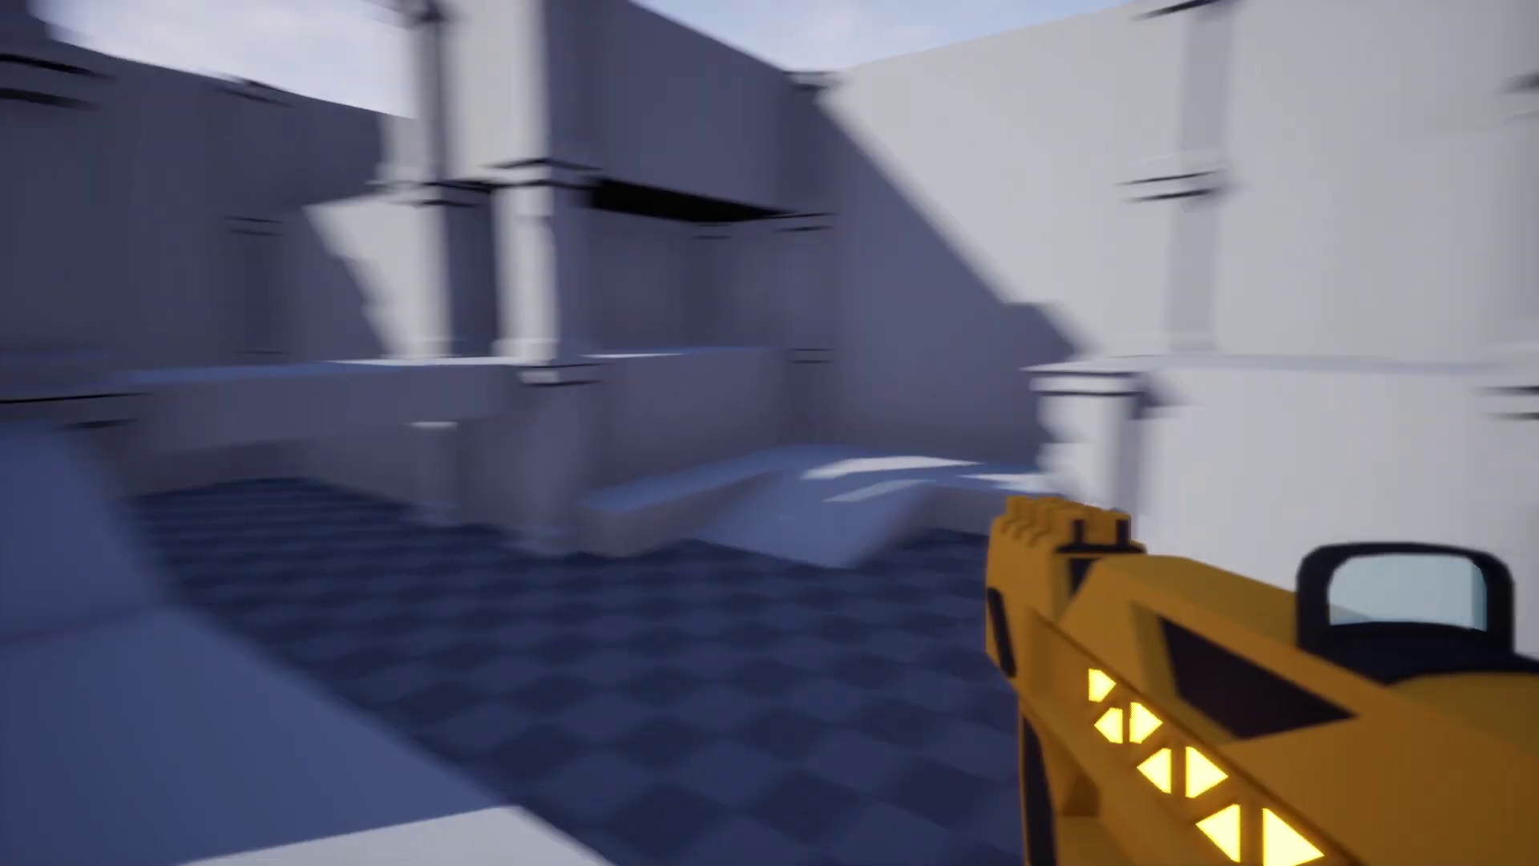
key(w)
key(space)
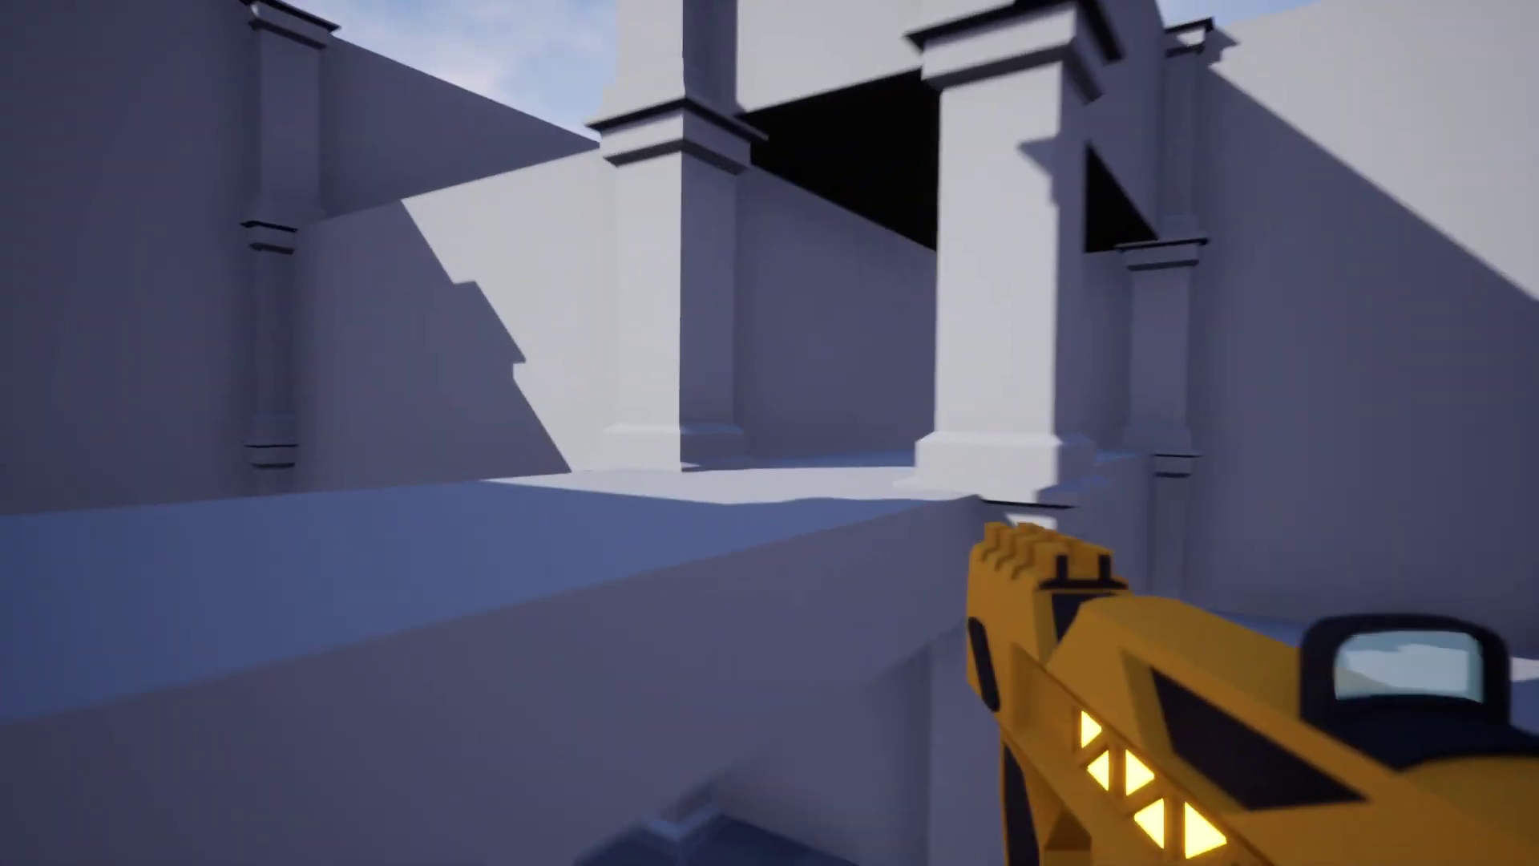
key(w)
key(space)
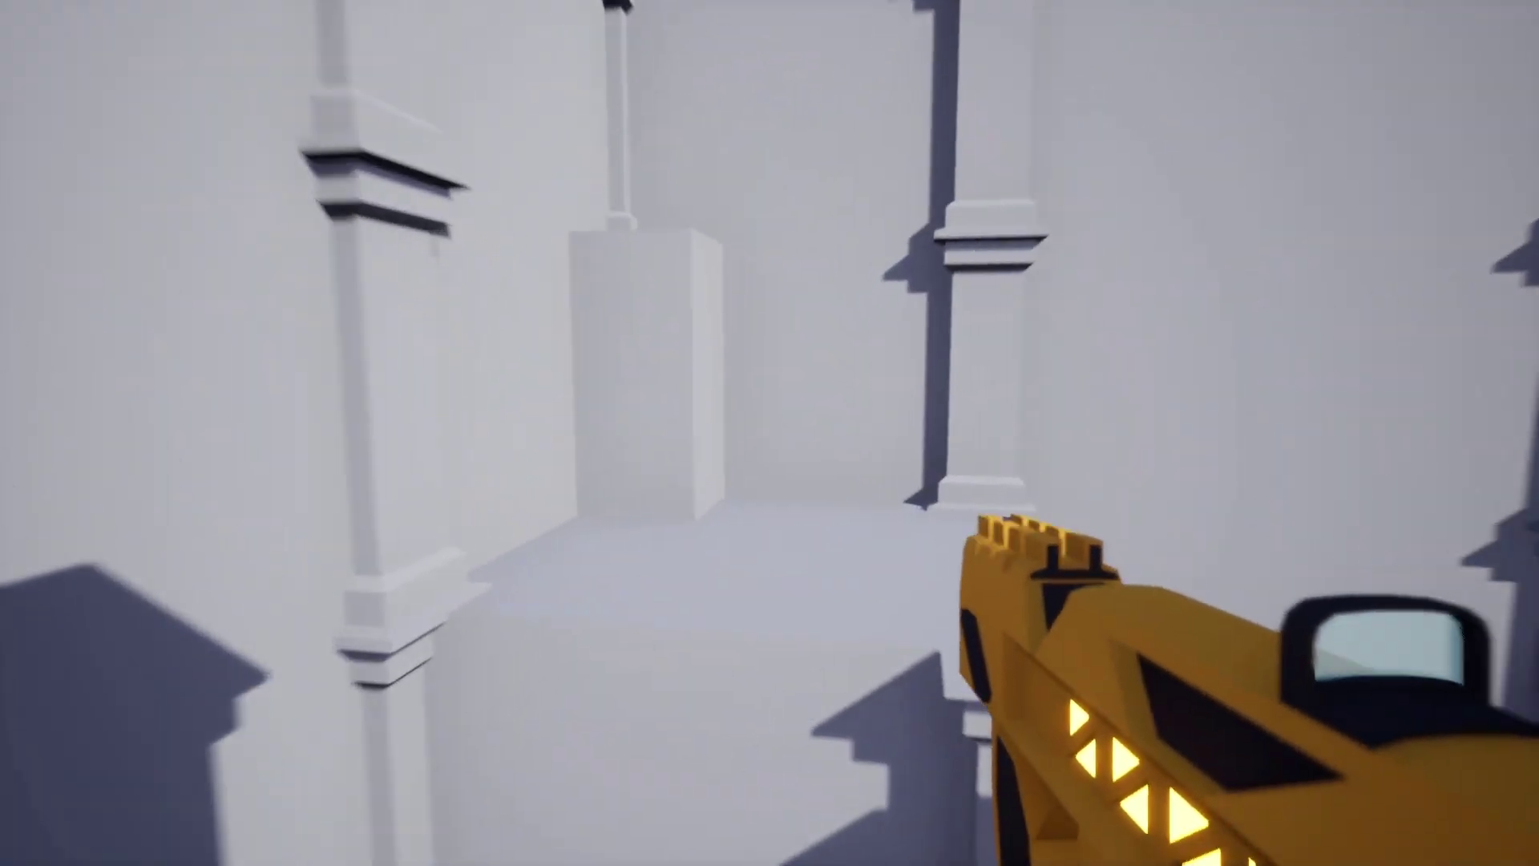
key(w)
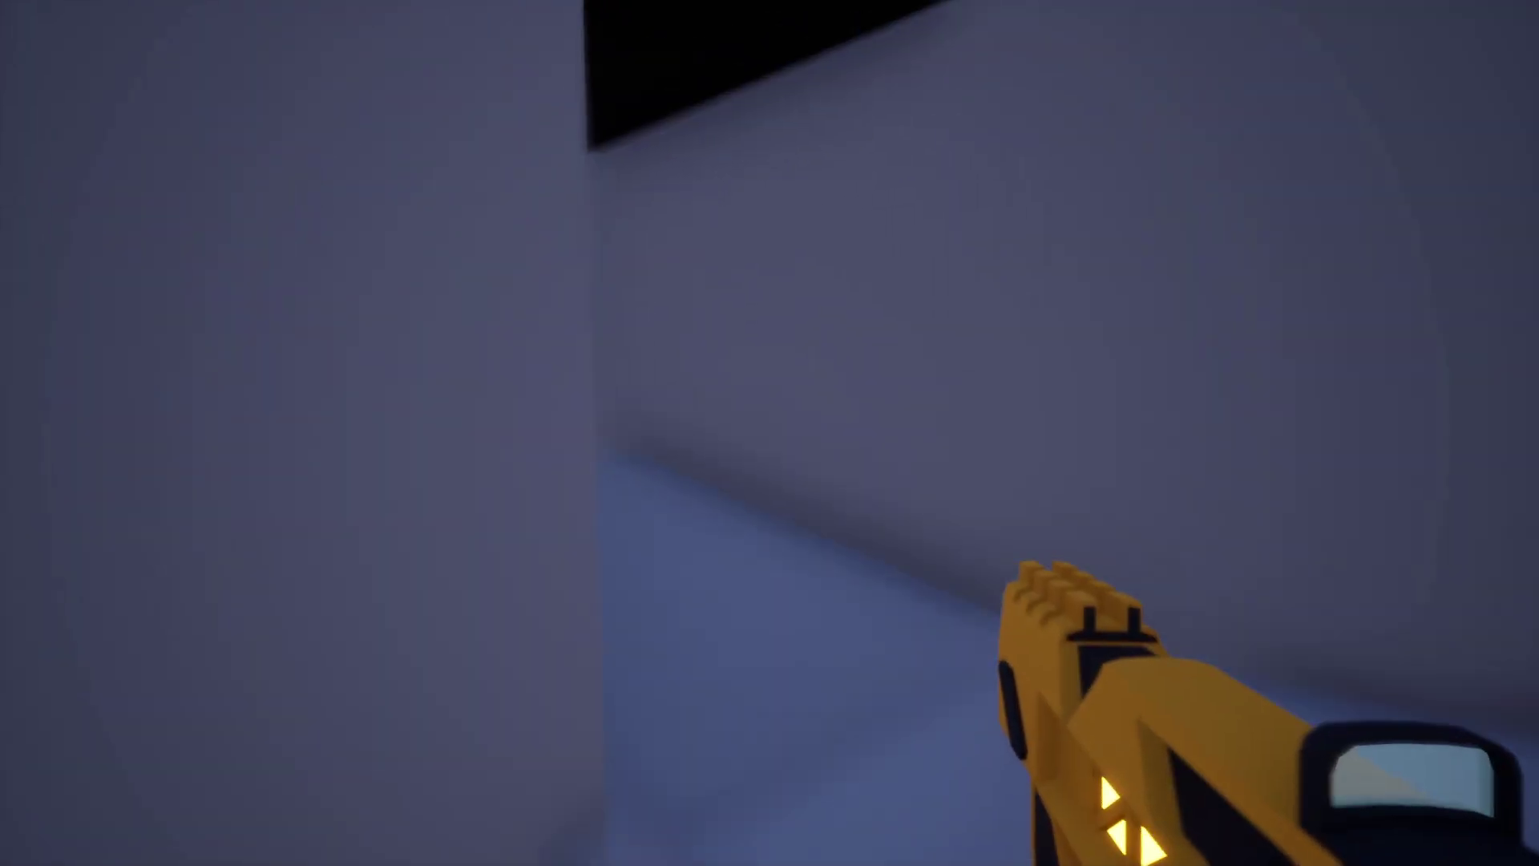
key(w)
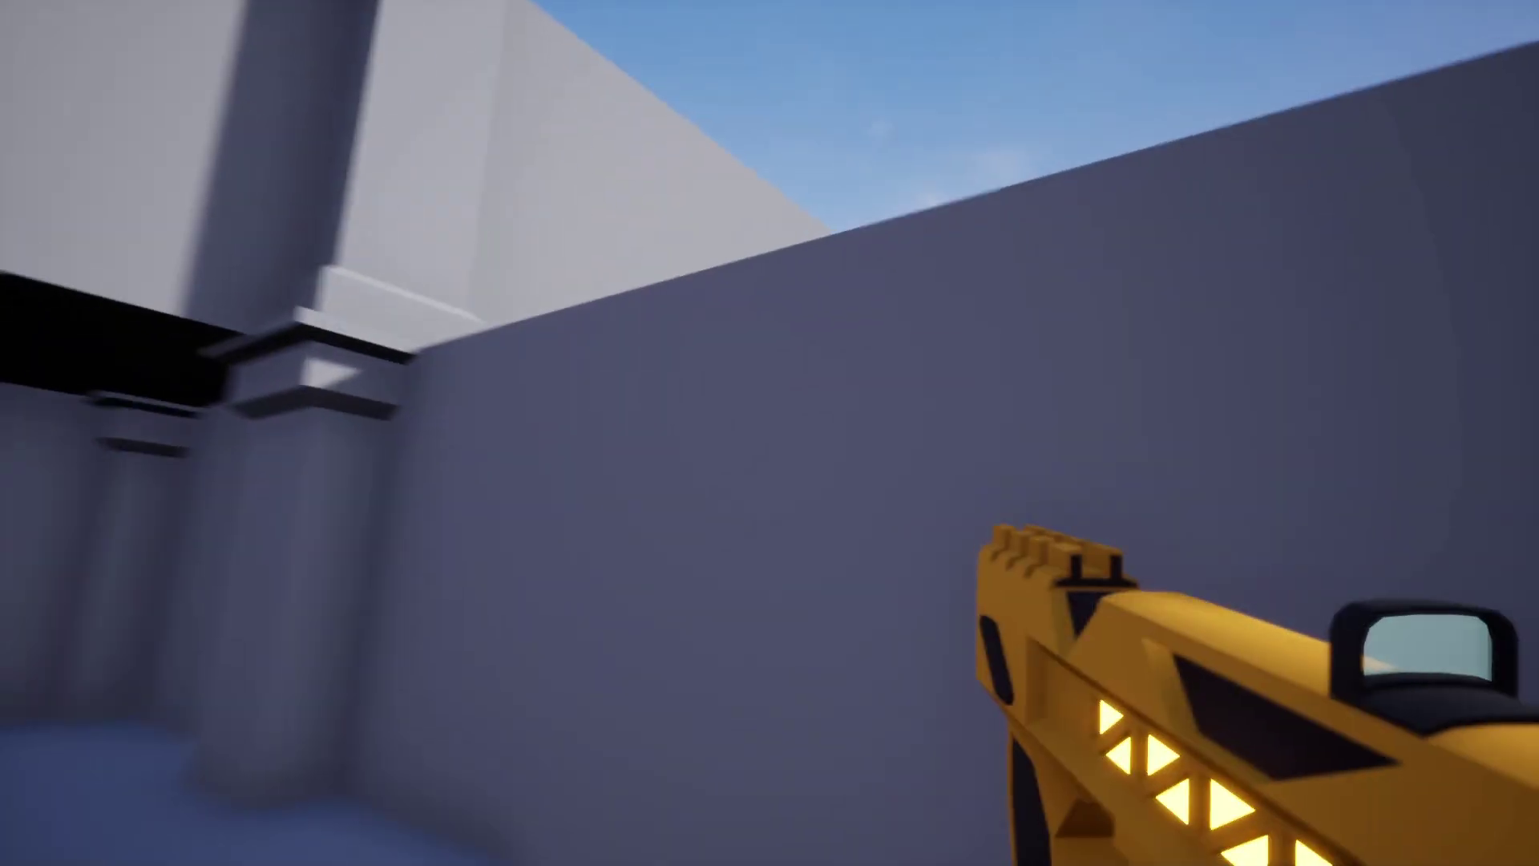
key(d)
key(w)
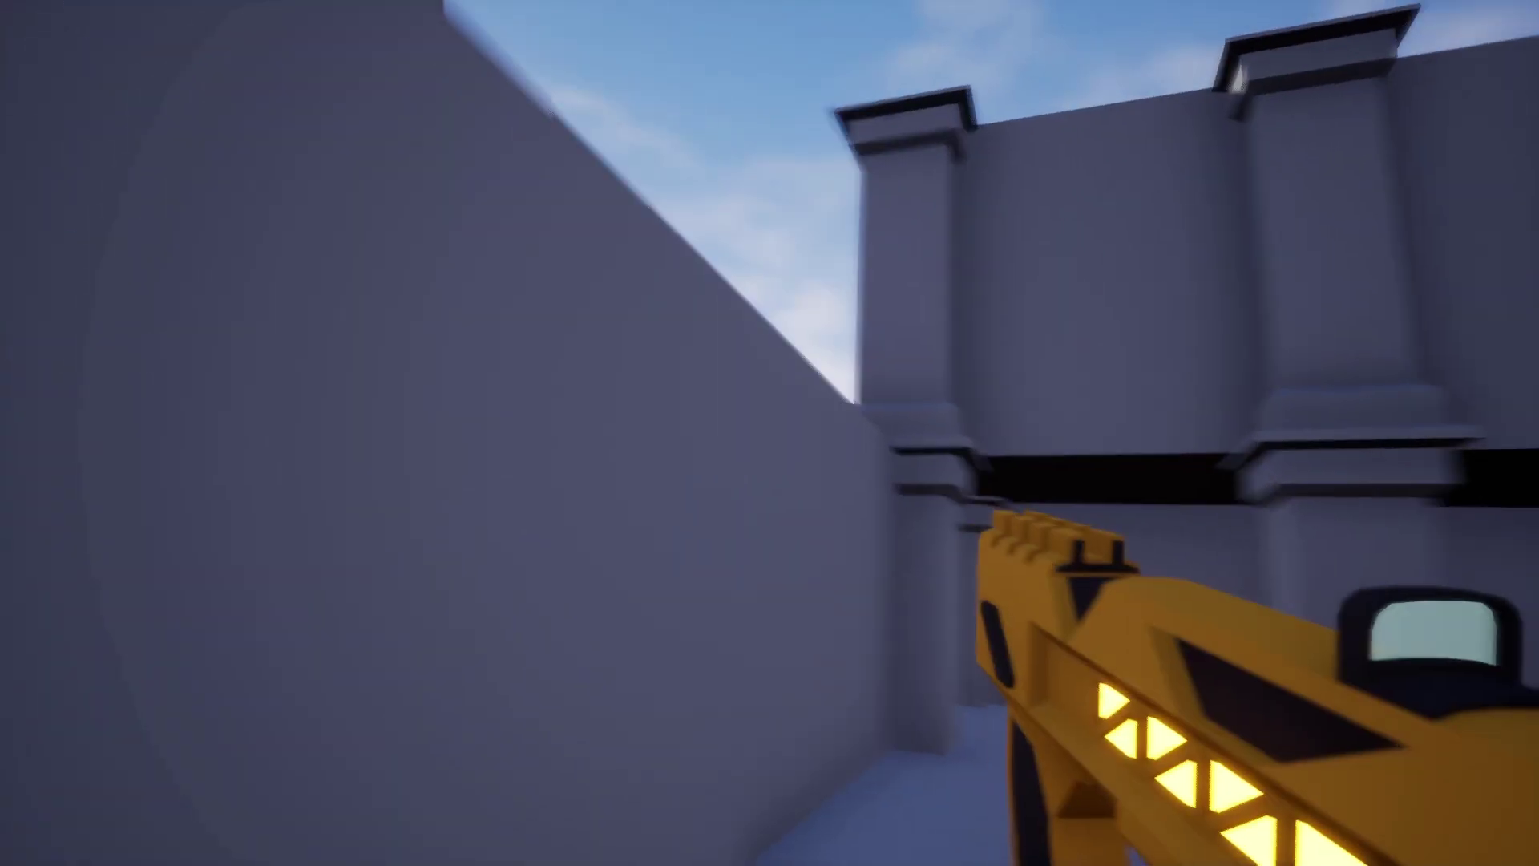
key(w)
key(space)
key(space)
key(w)
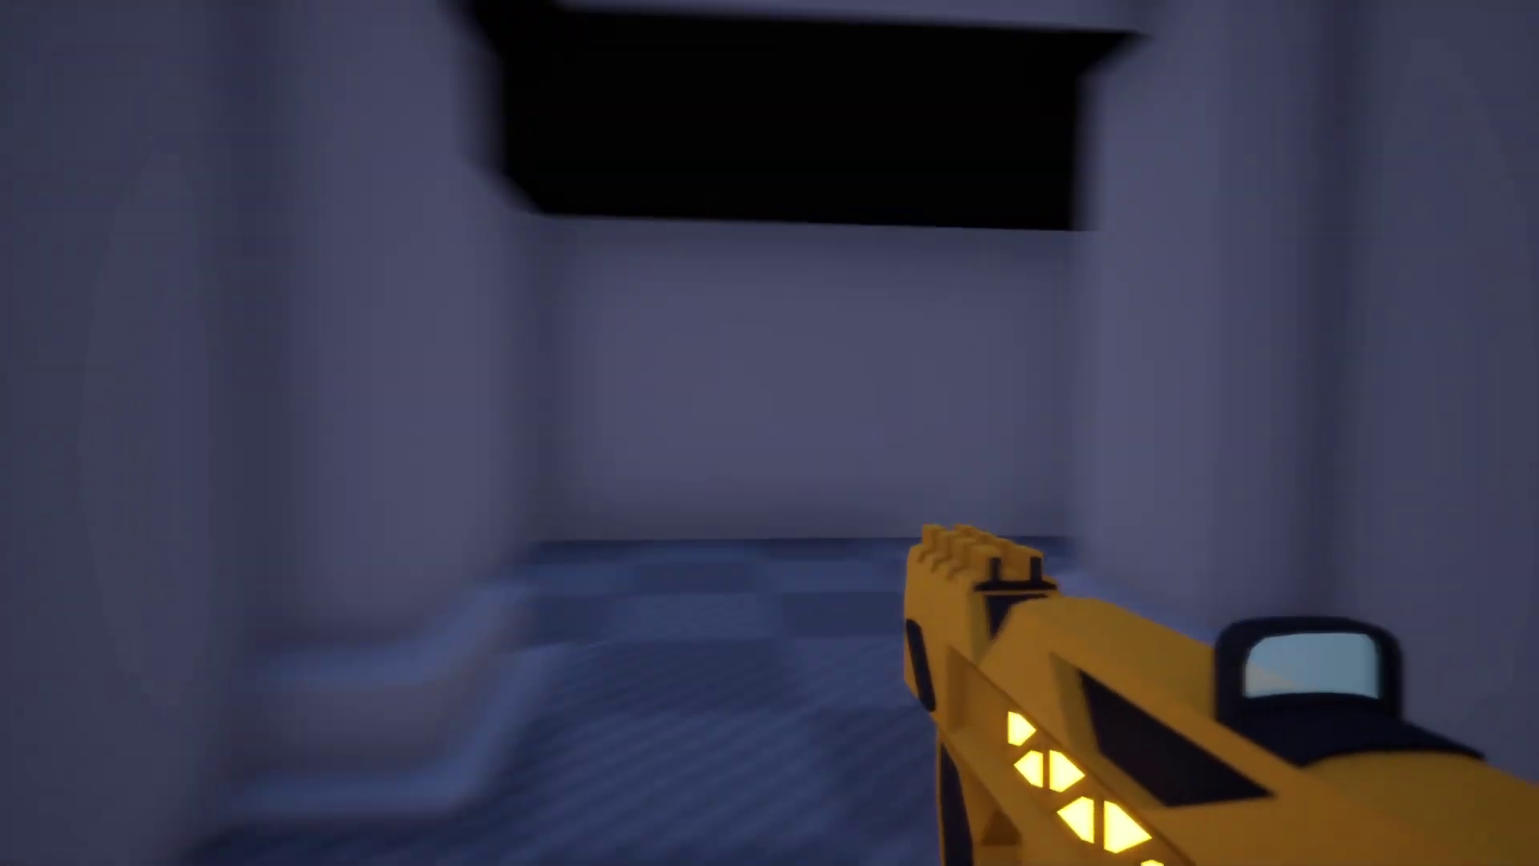
Continue the full-screen play-test, running through the corridors, up the ramps and back to the checkered floor to check movement
key(w)
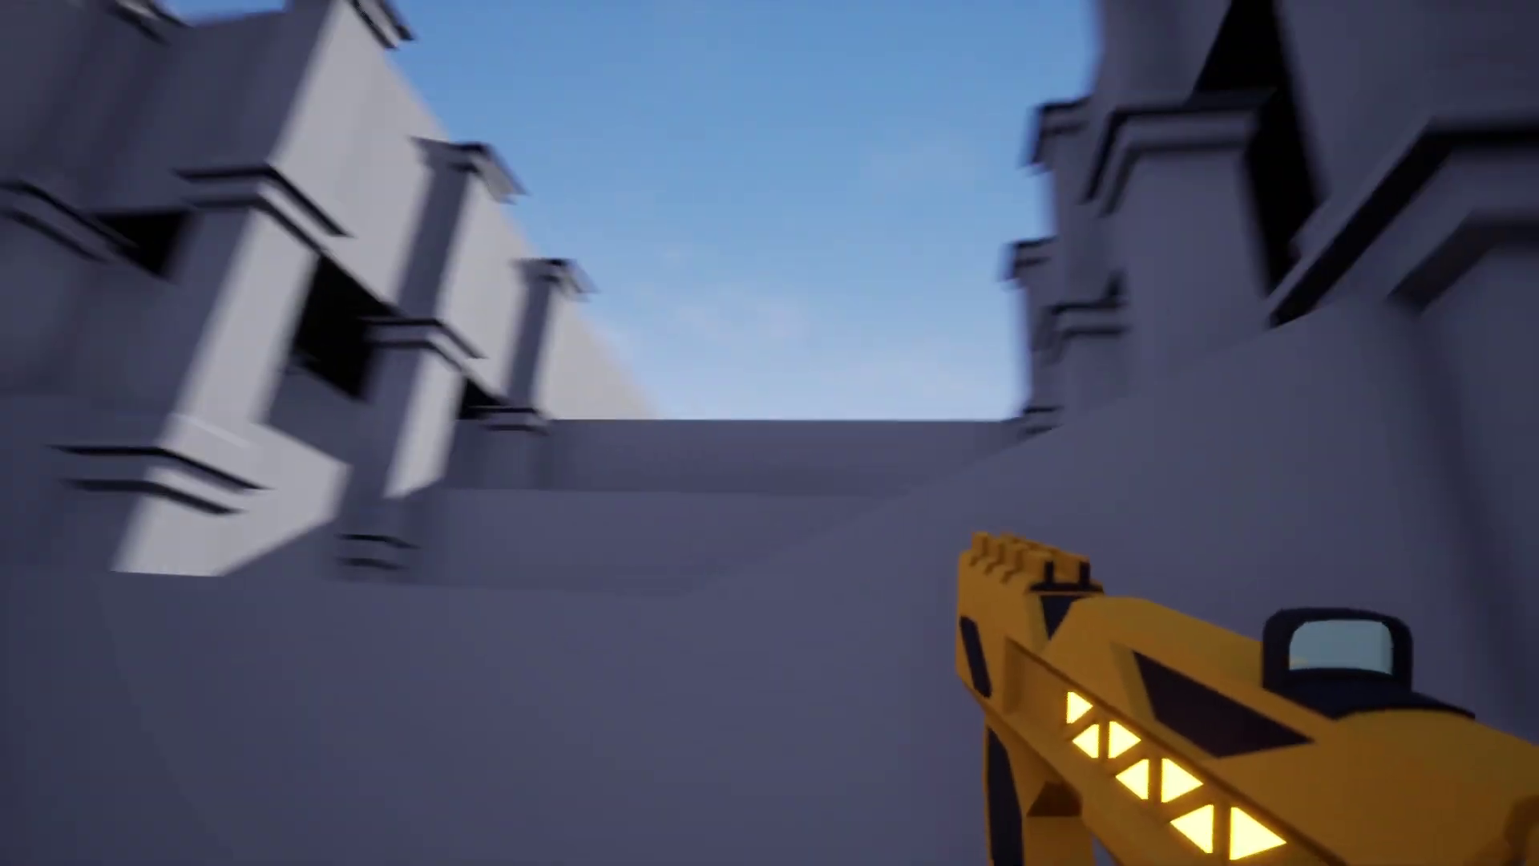
key(w)
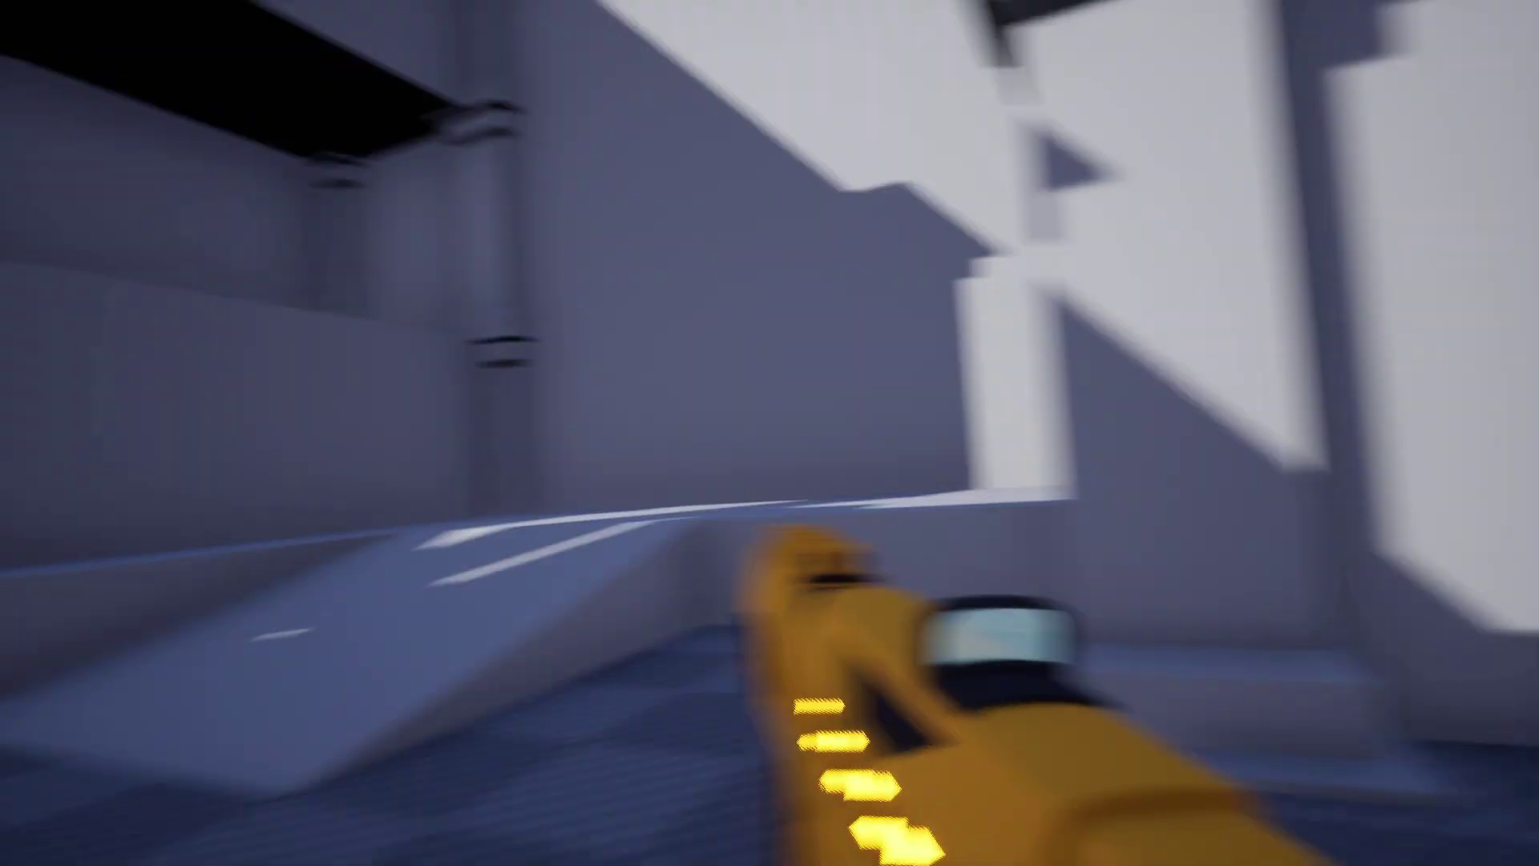
key(w)
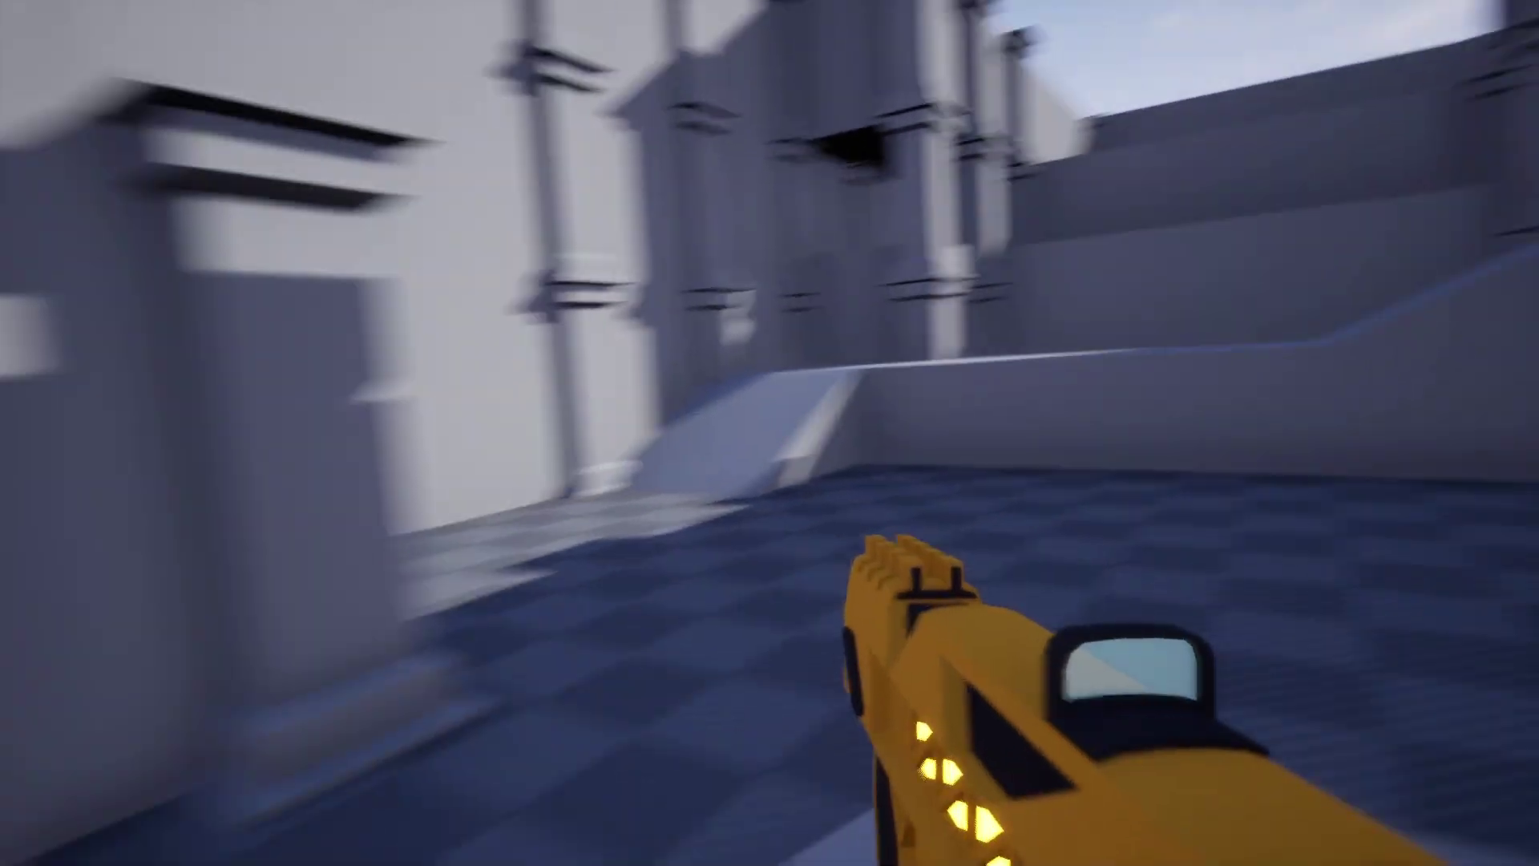
key(w)
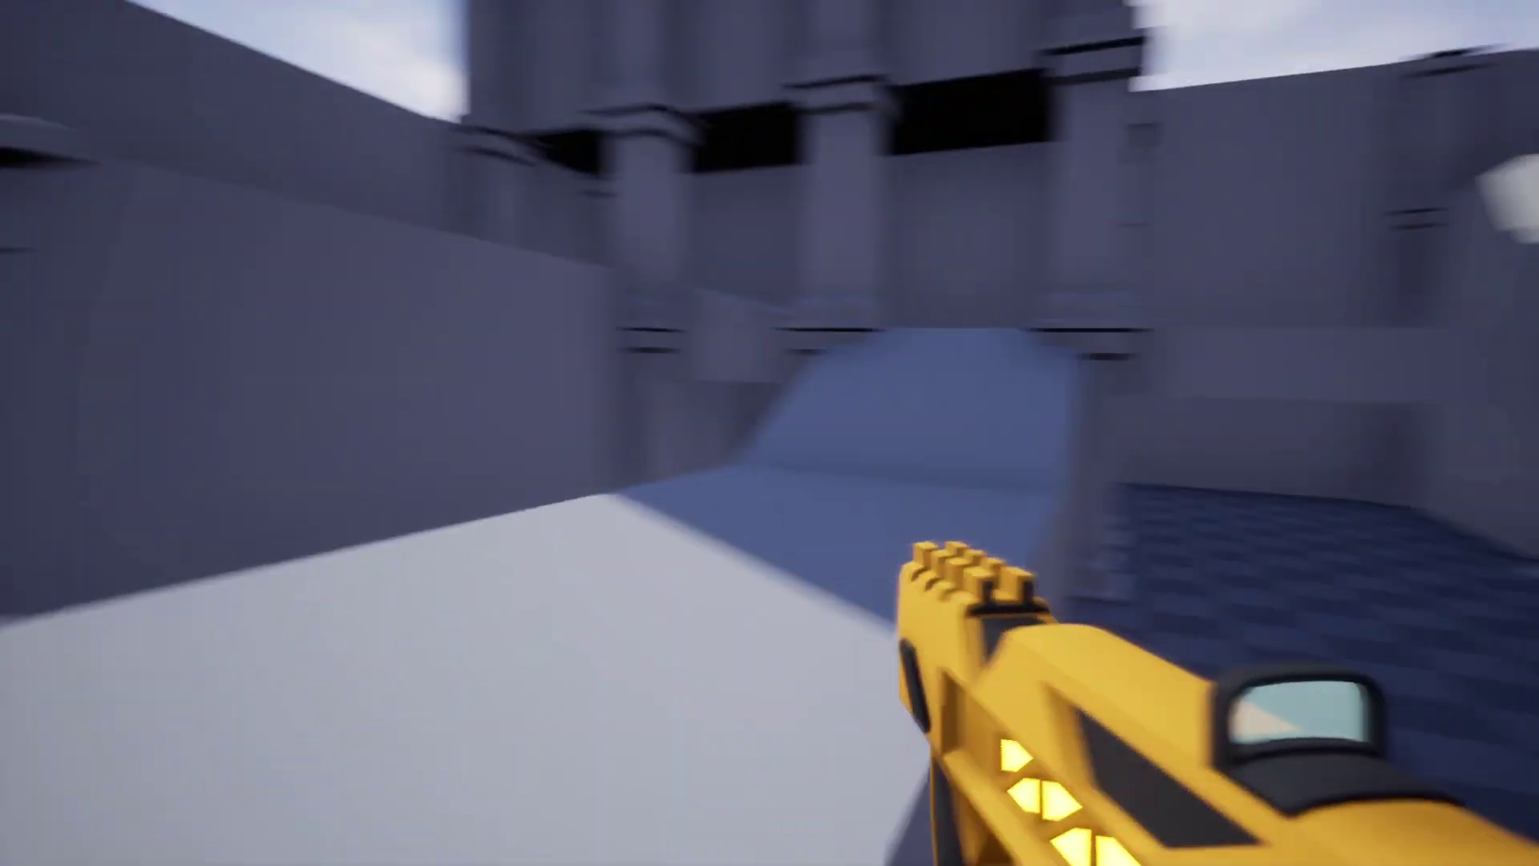
key(w)
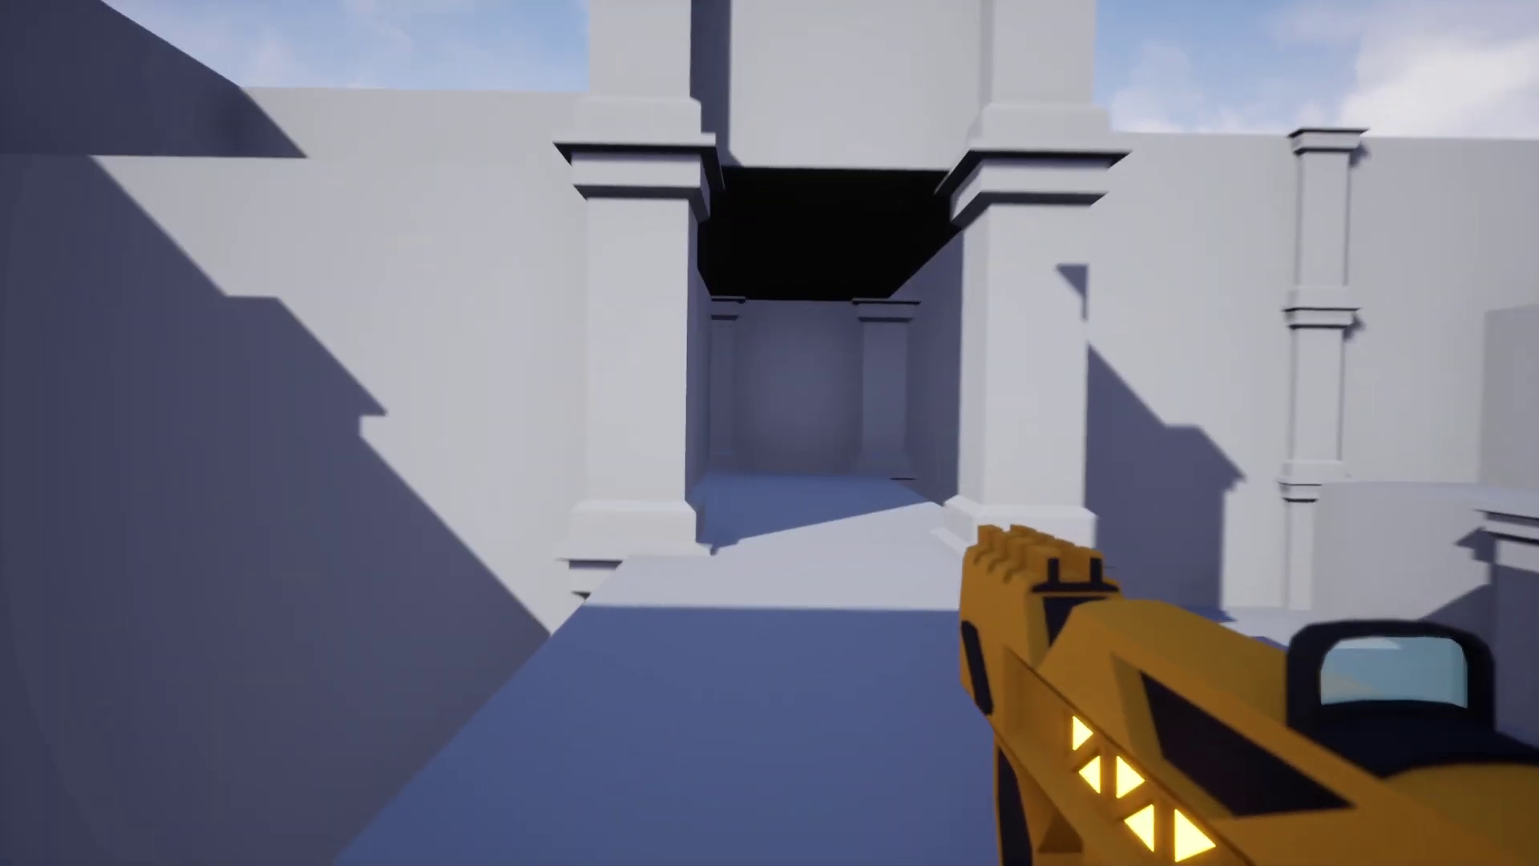
key(w)
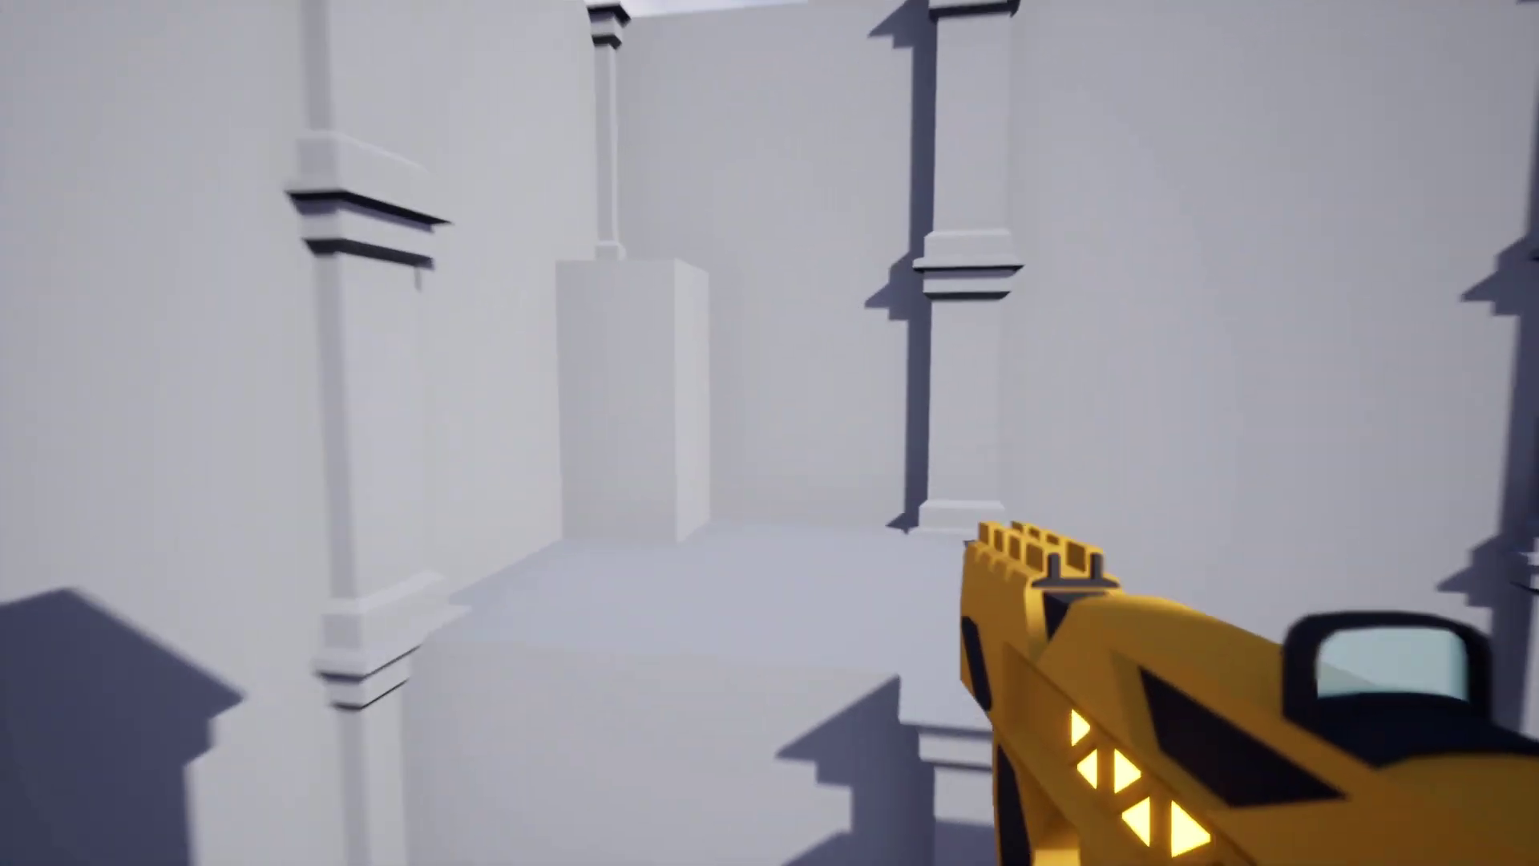
key(w)
key(w)
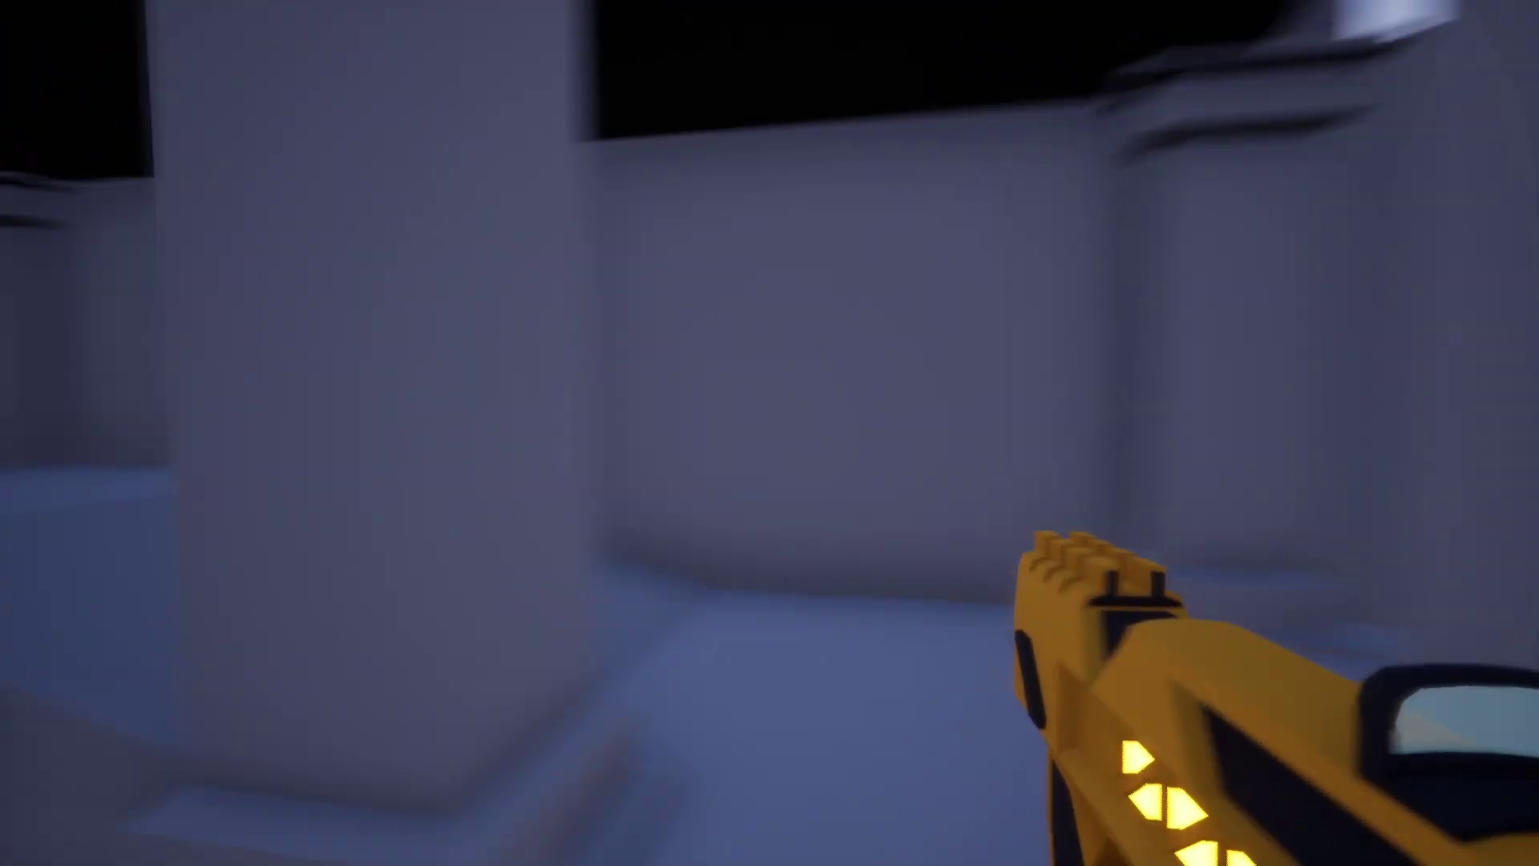
key(w)
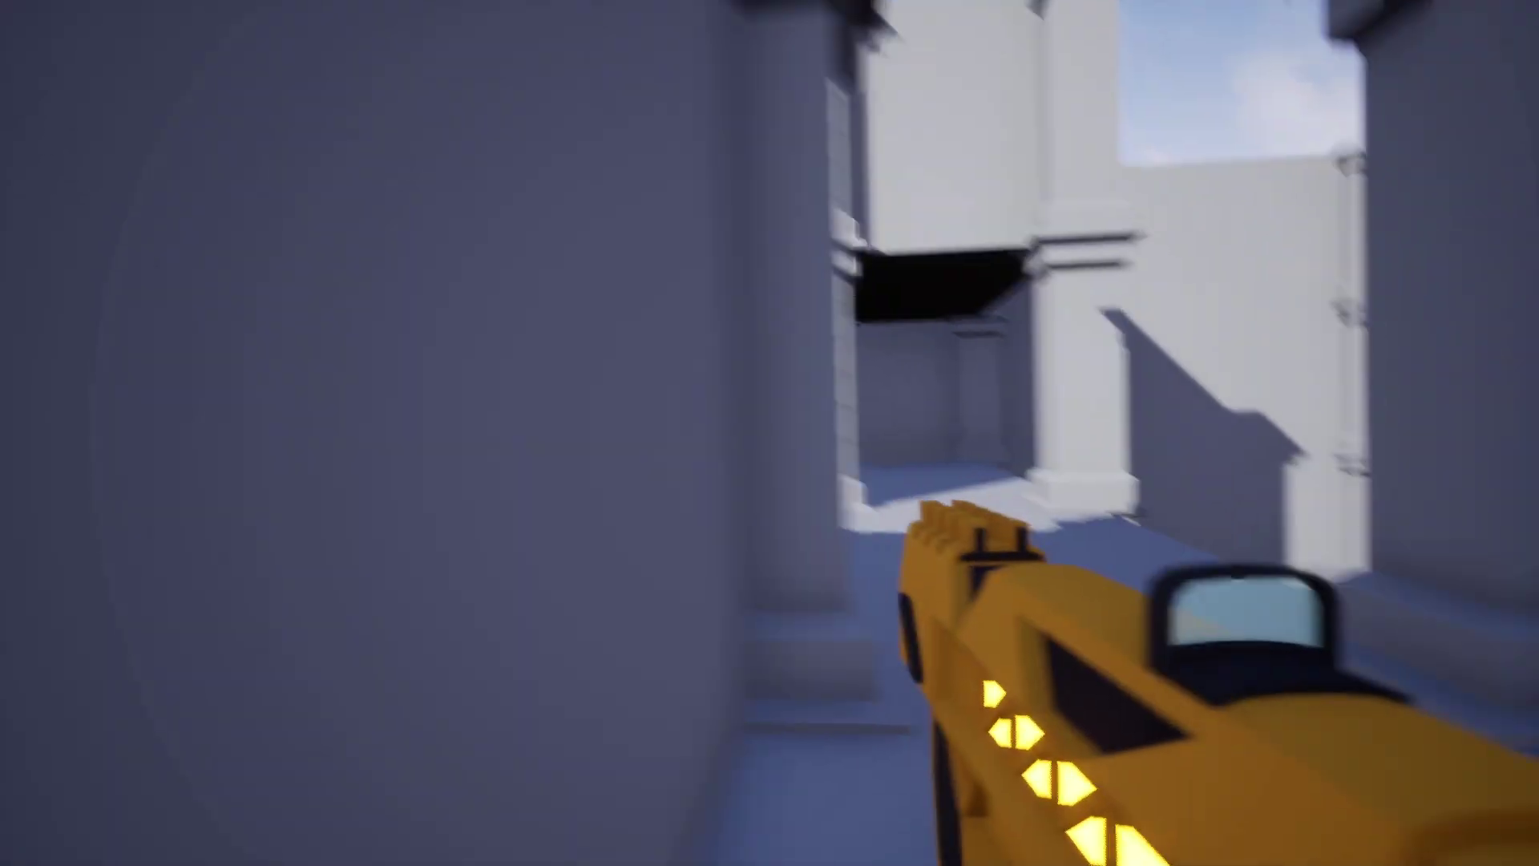
key(w)
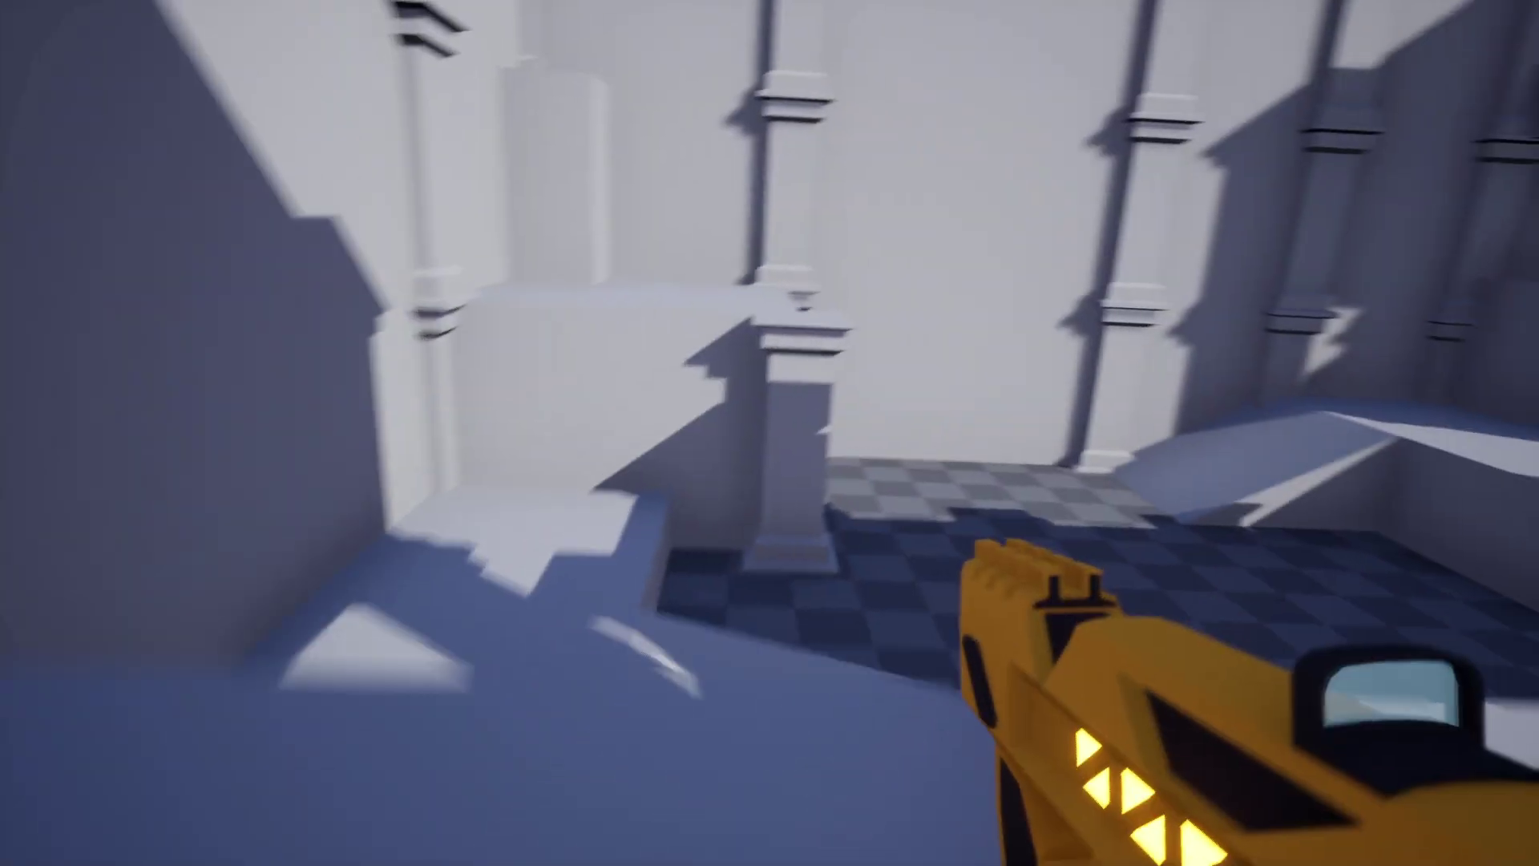
key(w)
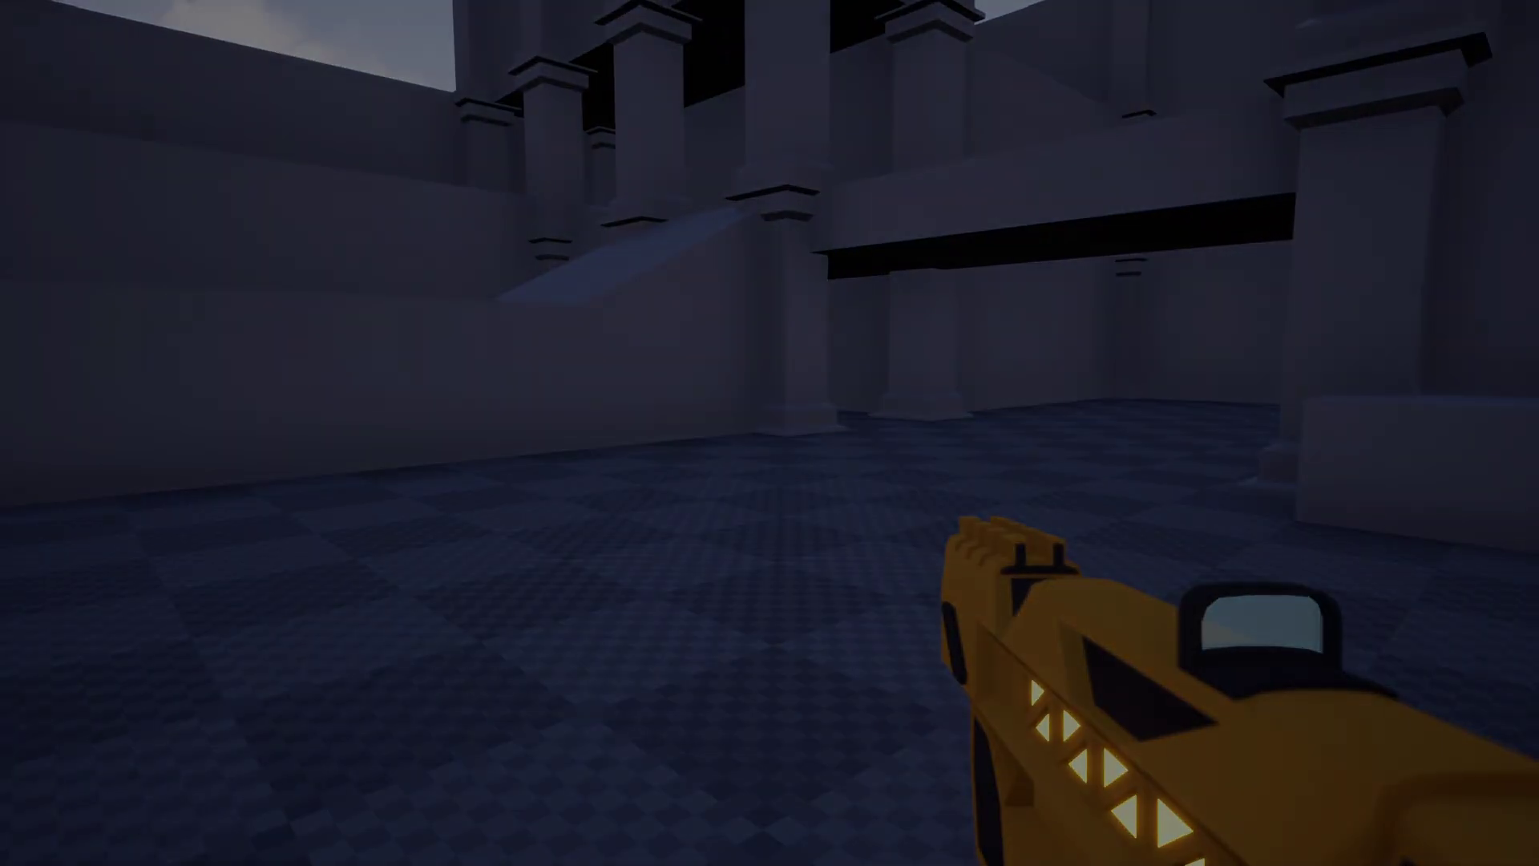